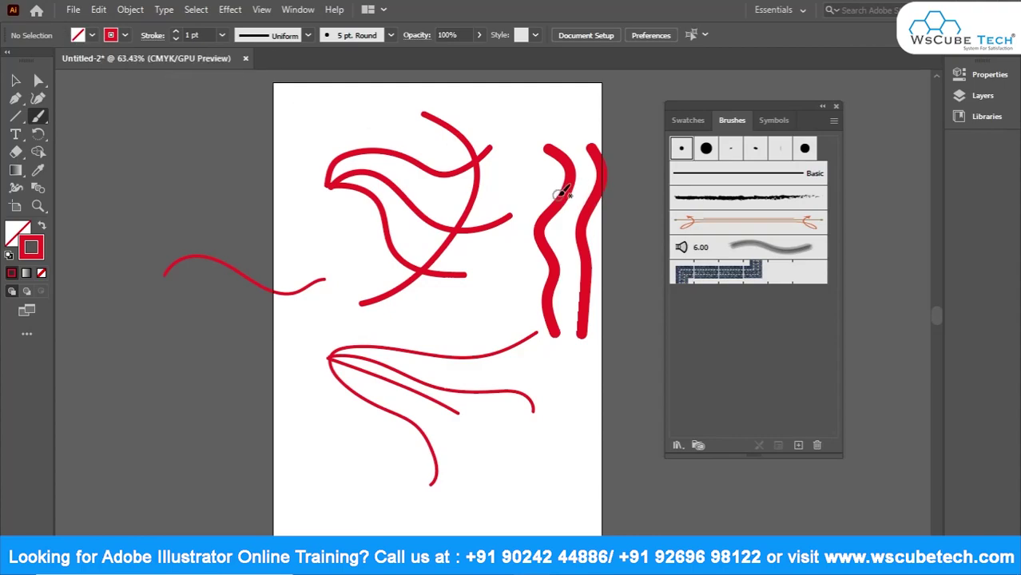
Choose a yellow fill and paint a short vertical wavy Paintbrush stroke below the upper-left curves on the artboard.
{"action": "left_click", "coordinate": [94, 34]}
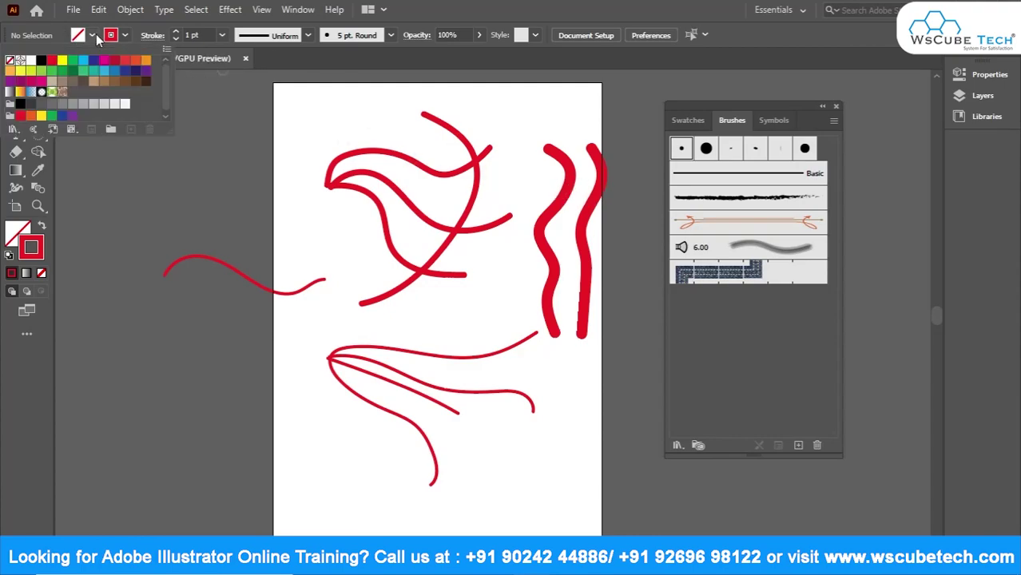
{"action": "left_click", "coordinate": [63, 63]}
{"action": "left_click", "coordinate": [321, 269]}
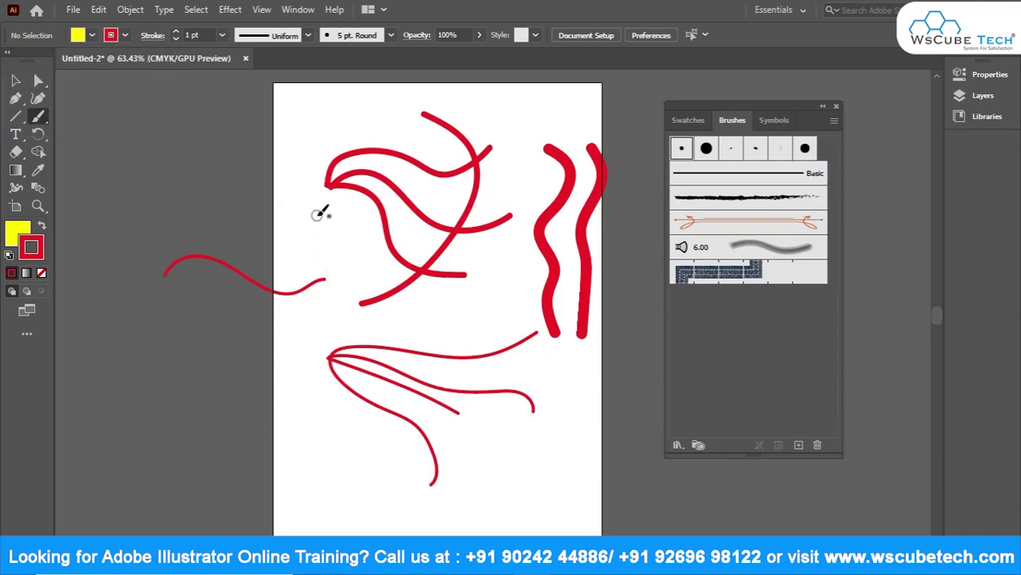
{"action": "mouse_move", "coordinate": [322, 213]}
{"action": "left_mouse_down"}
{"action": "mouse_move", "coordinate": [341, 307]}
{"action": "mouse_move", "coordinate": [324, 334]}
{"action": "left_mouse_up"}
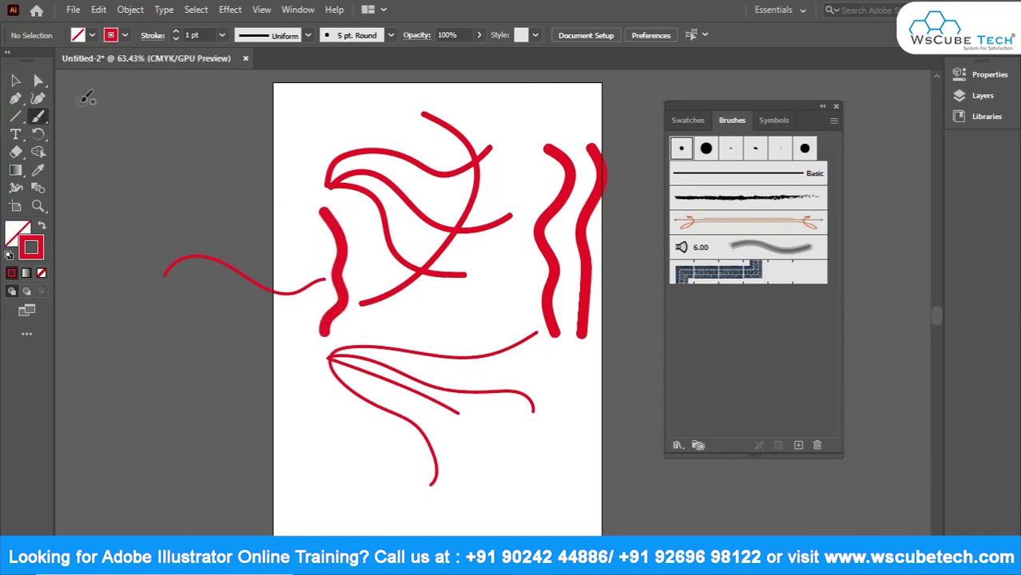
Select the new wavy Paintbrush stroke and try green, magenta and dark pink fills on it.
{"action": "left_click", "coordinate": [17, 81]}
{"action": "left_click", "coordinate": [326, 213]}
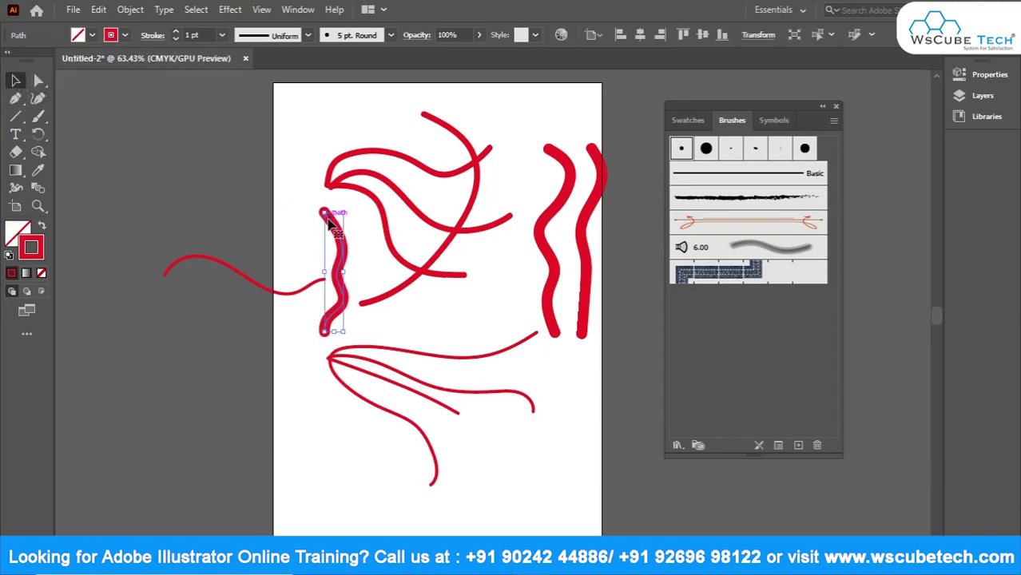
{"action": "left_click", "coordinate": [92, 35]}
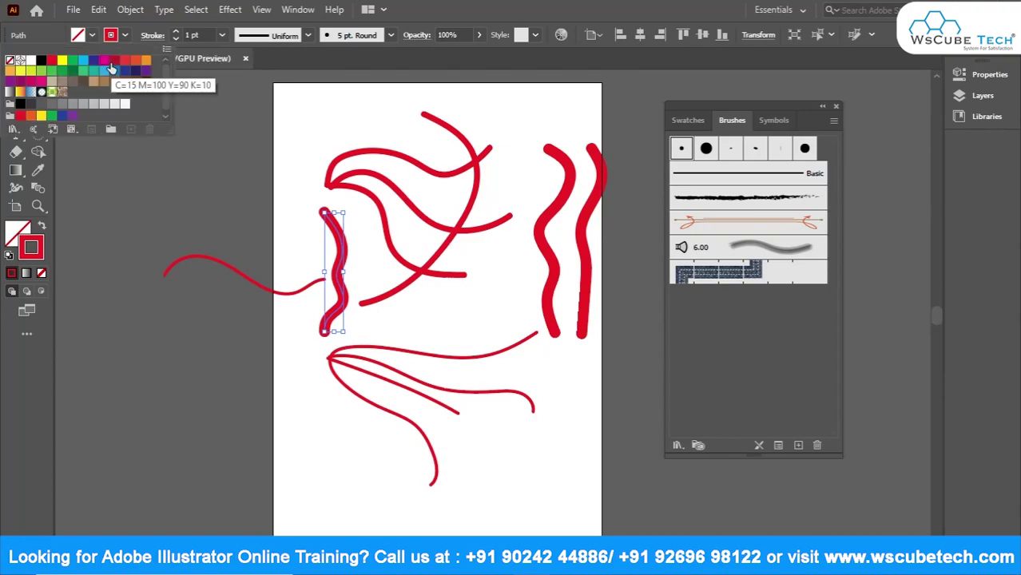
{"action": "left_click", "coordinate": [73, 62]}
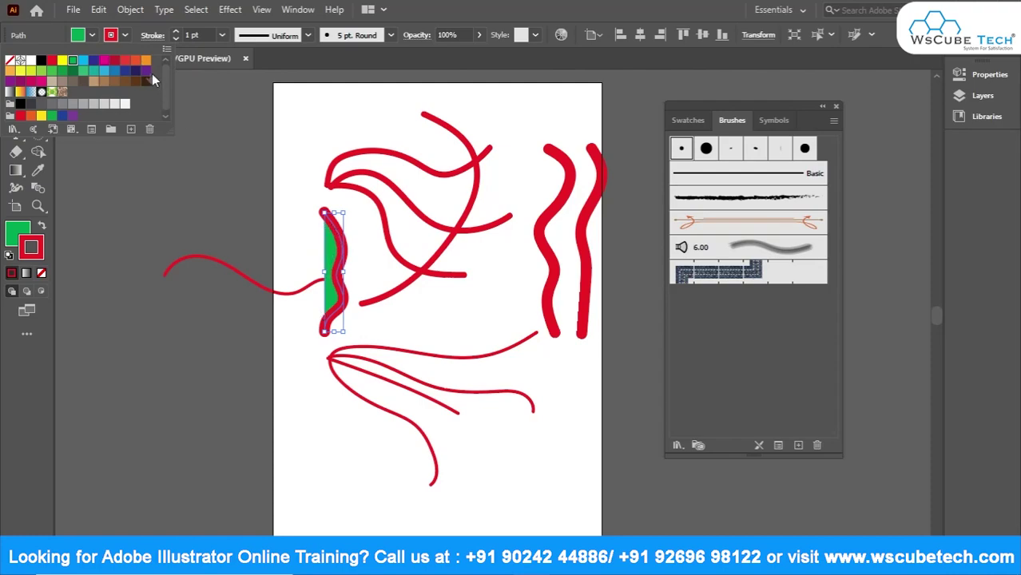
{"action": "left_click", "coordinate": [107, 62]}
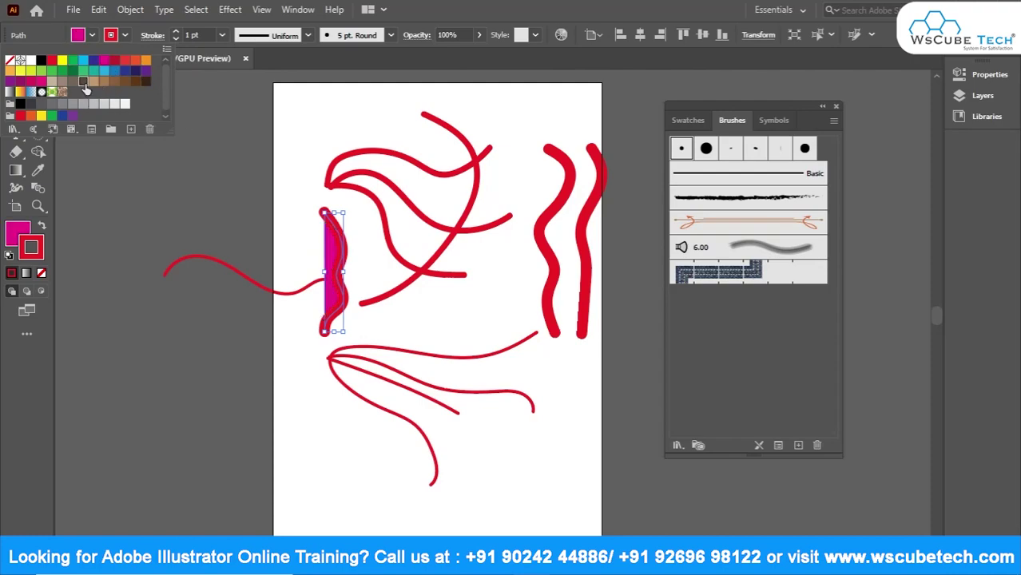
{"action": "left_click", "coordinate": [83, 82]}
{"action": "left_click", "coordinate": [12, 81]}
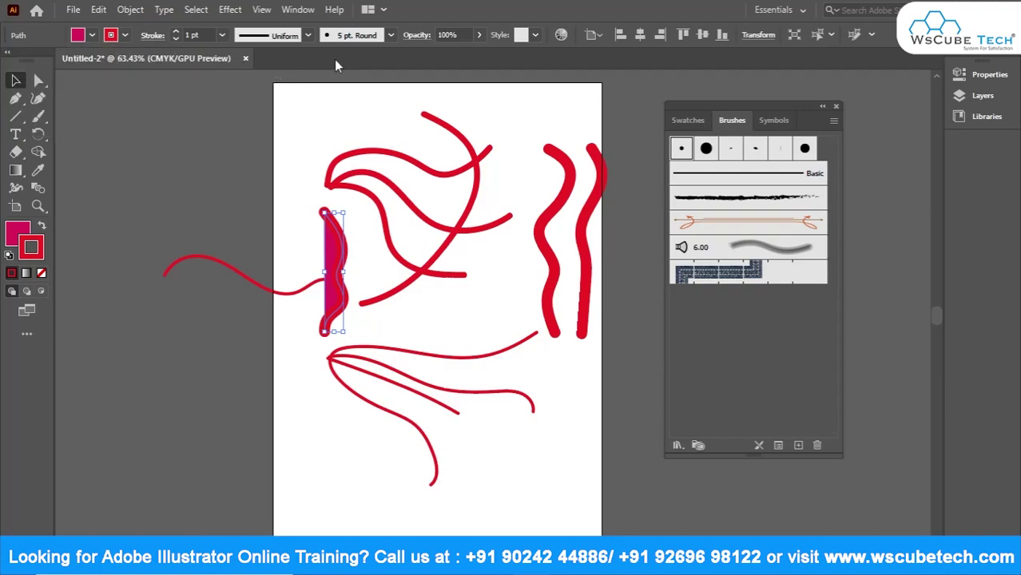
Paint a wavy L-shaped stroke with the Blob Brush beside the vertical strokes and nudge it slightly up and right.
{"action": "left_click", "coordinate": [39, 118]}
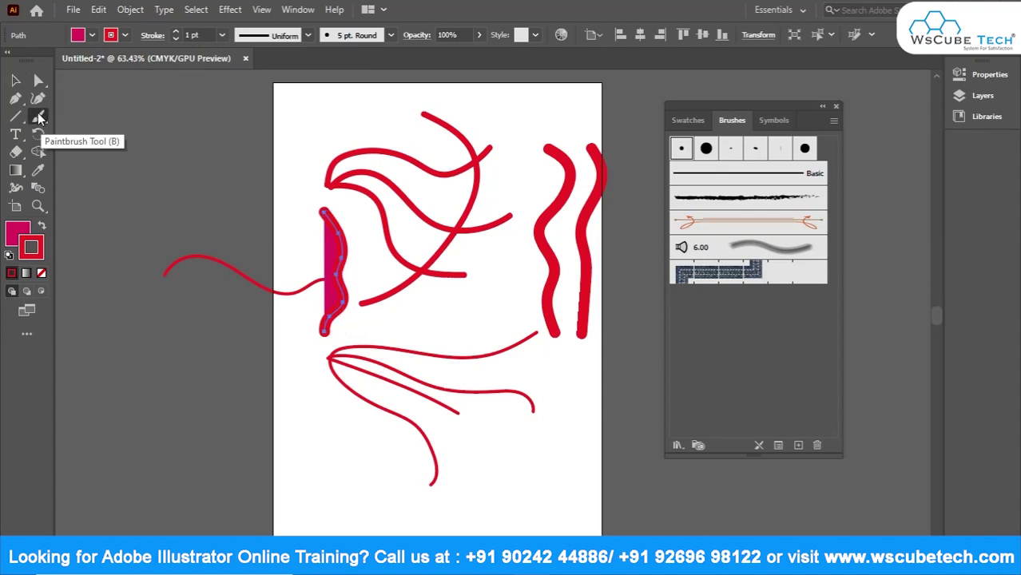
{"action": "left_click_drag", "start_coordinate": [39, 118], "coordinate": [74, 134]}
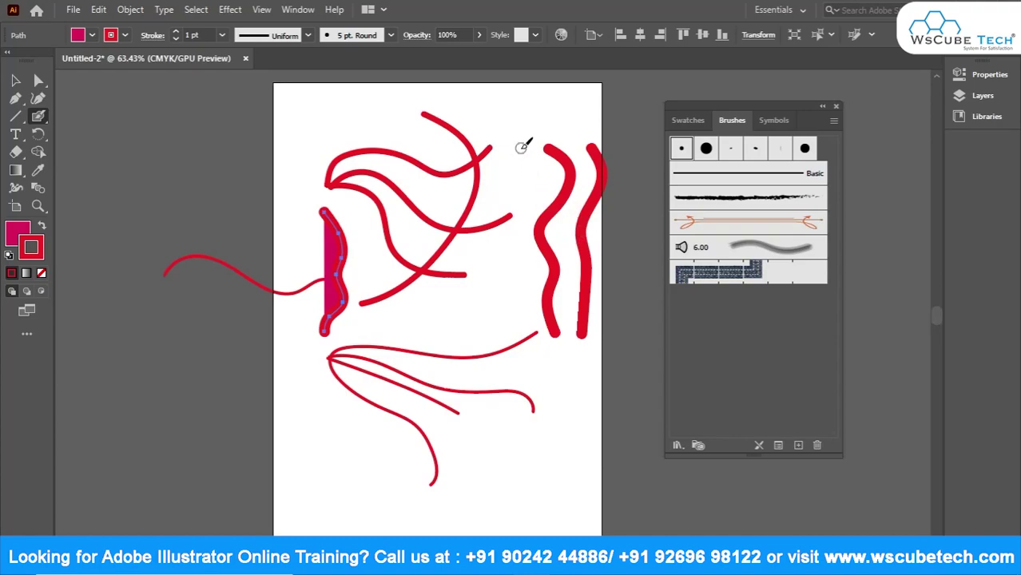
{"action": "mouse_move", "coordinate": [522, 147]}
{"action": "left_mouse_down"}
{"action": "mouse_move", "coordinate": [506, 294]}
{"action": "mouse_move", "coordinate": [521, 331]}
{"action": "mouse_move", "coordinate": [371, 311]}
{"action": "left_mouse_up"}
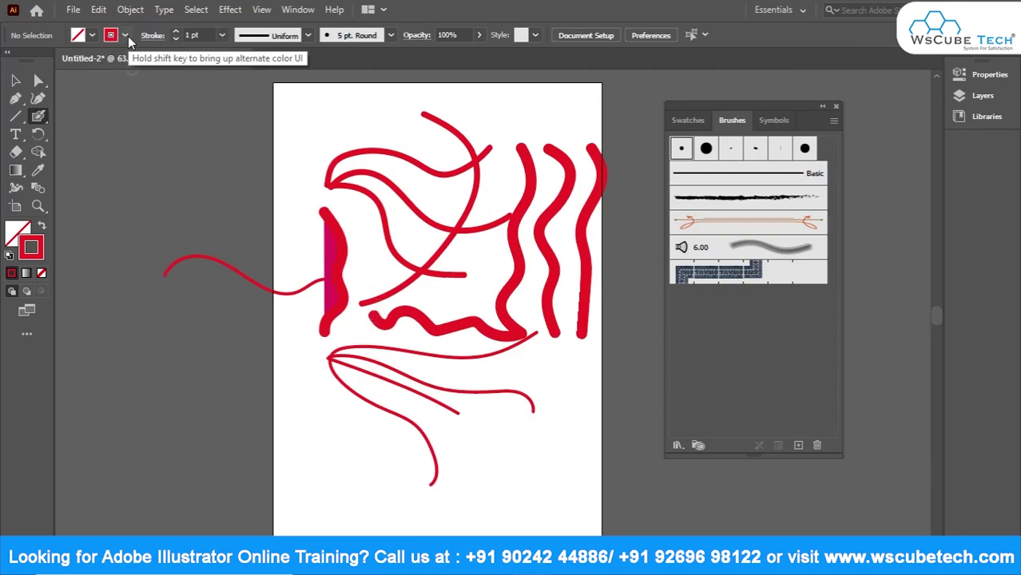
{"action": "left_click", "coordinate": [15, 80]}
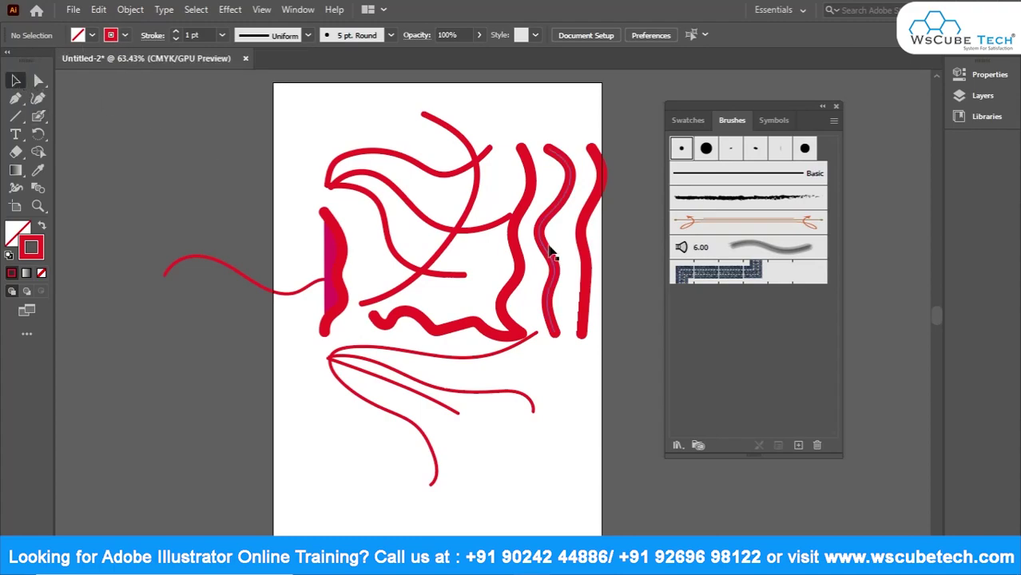
{"action": "left_click", "coordinate": [531, 202]}
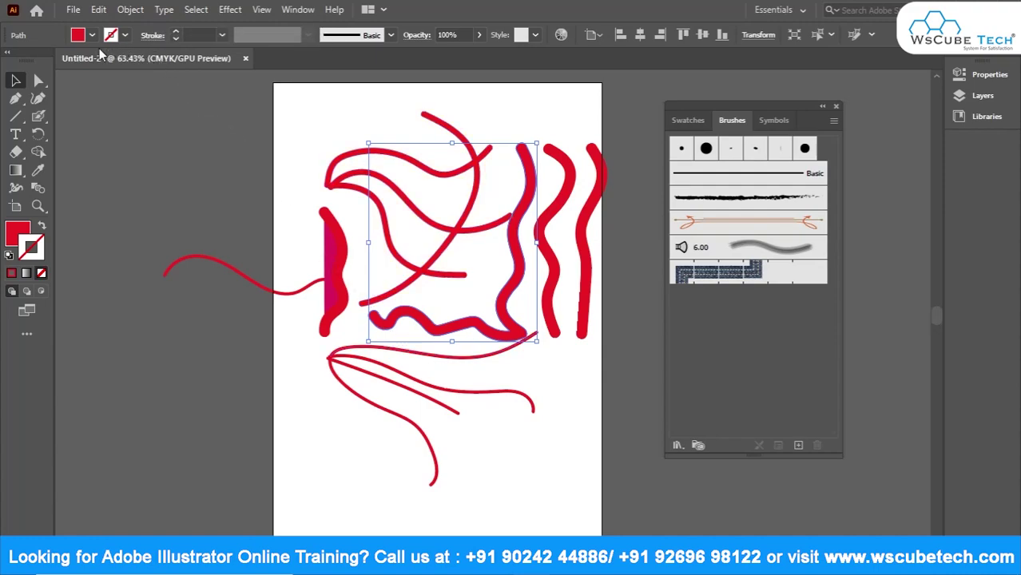
{"action": "left_click_drag", "start_coordinate": [506, 294], "coordinate": [516, 285]}
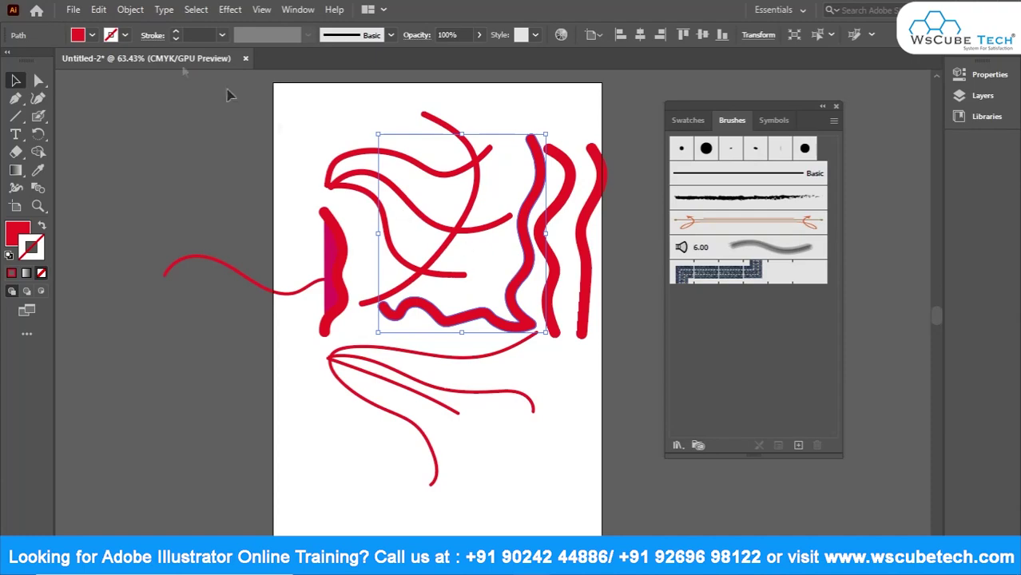
Give the wavy L-shaped blob a dark blue 7 pt outline and deselect it.
{"action": "left_click", "coordinate": [111, 38]}
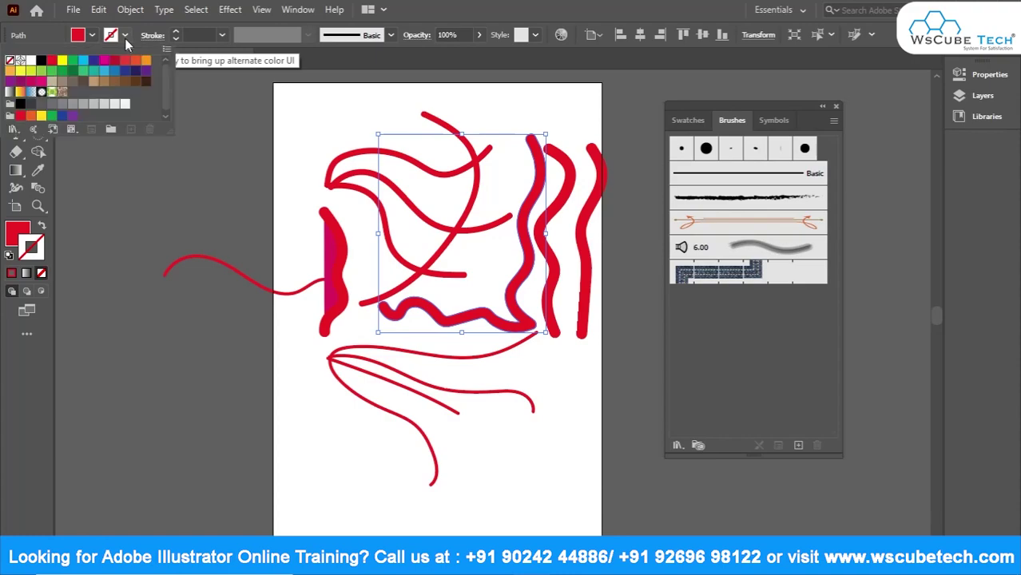
{"action": "left_click", "coordinate": [94, 62]}
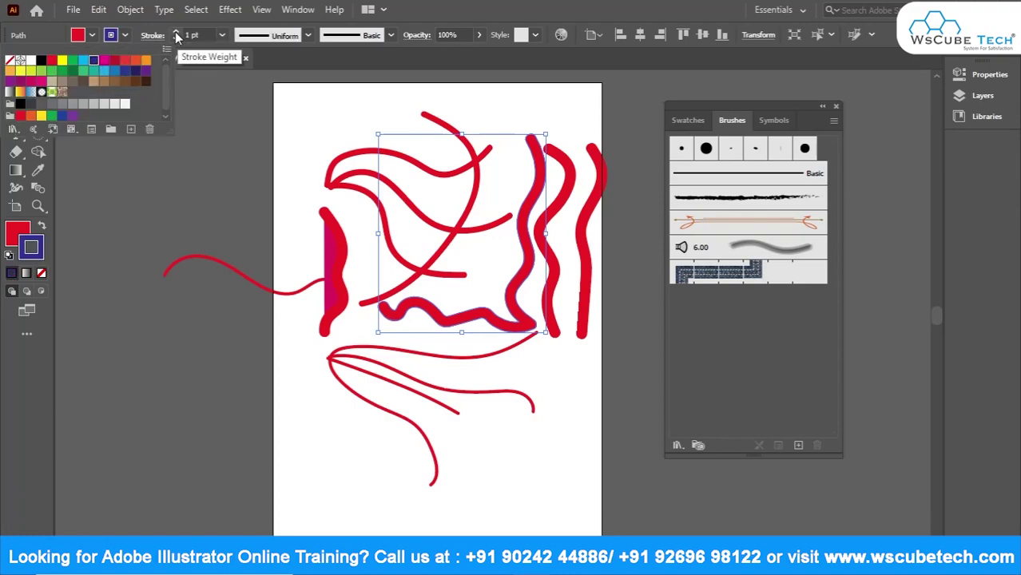
{"action": "left_click", "coordinate": [176, 32]}
{"action": "left_click", "coordinate": [176, 32]}
{"action": "left_click", "coordinate": [176, 31]}
{"action": "left_click", "coordinate": [176, 32]}
{"action": "left_click", "coordinate": [176, 32]}
{"action": "left_click", "coordinate": [176, 33]}
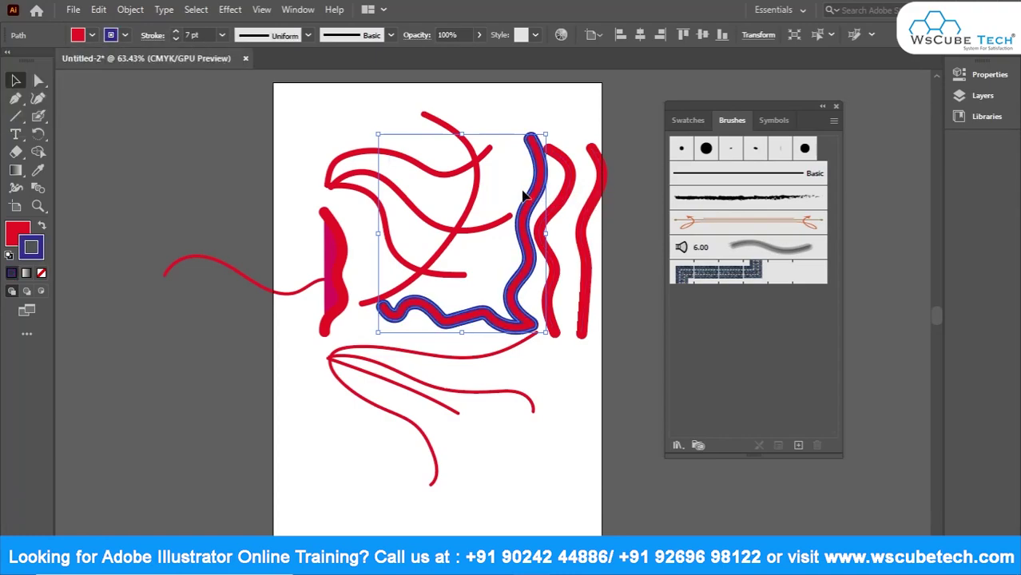
{"action": "left_click", "coordinate": [479, 224]}
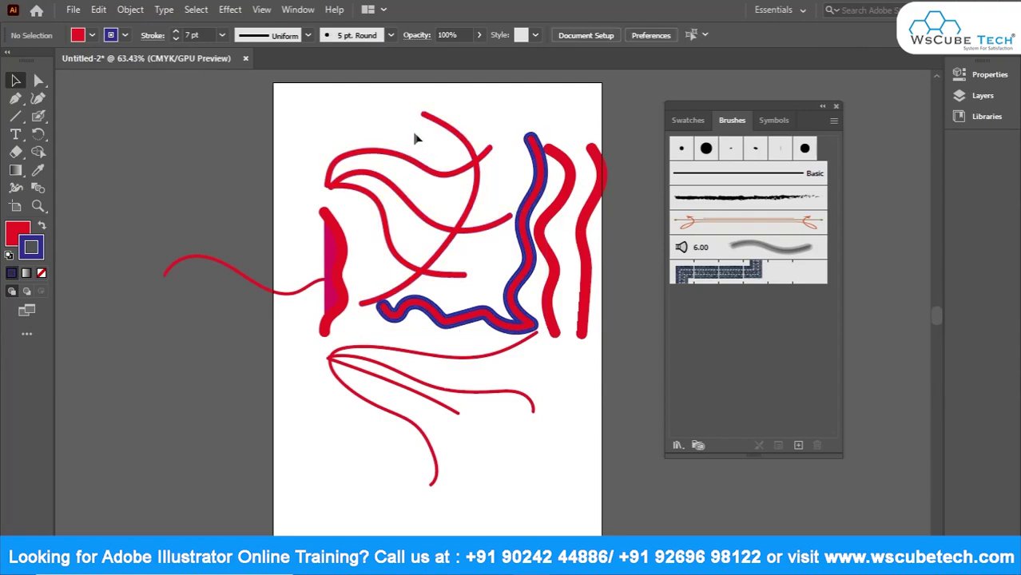
Delete the thin curves and the pink-filled stroke, and shift the outlined L-shape and the middle wavy stroke leftward on the artboard.
{"action": "left_click_drag", "start_coordinate": [415, 139], "coordinate": [247, 327]}
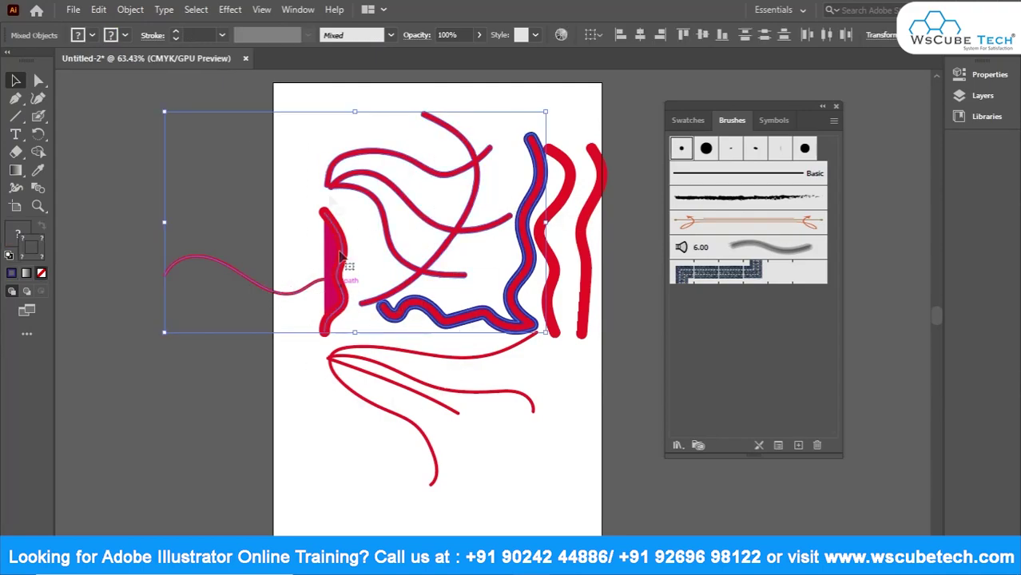
{"action": "mouse_move", "coordinate": [392, 132]}
{"action": "left_mouse_down"}
{"action": "mouse_move", "coordinate": [296, 219]}
{"action": "mouse_move", "coordinate": [275, 319]}
{"action": "left_mouse_up"}
{"action": "key", "text": "Delete"}
{"action": "key", "text": "Delete"}
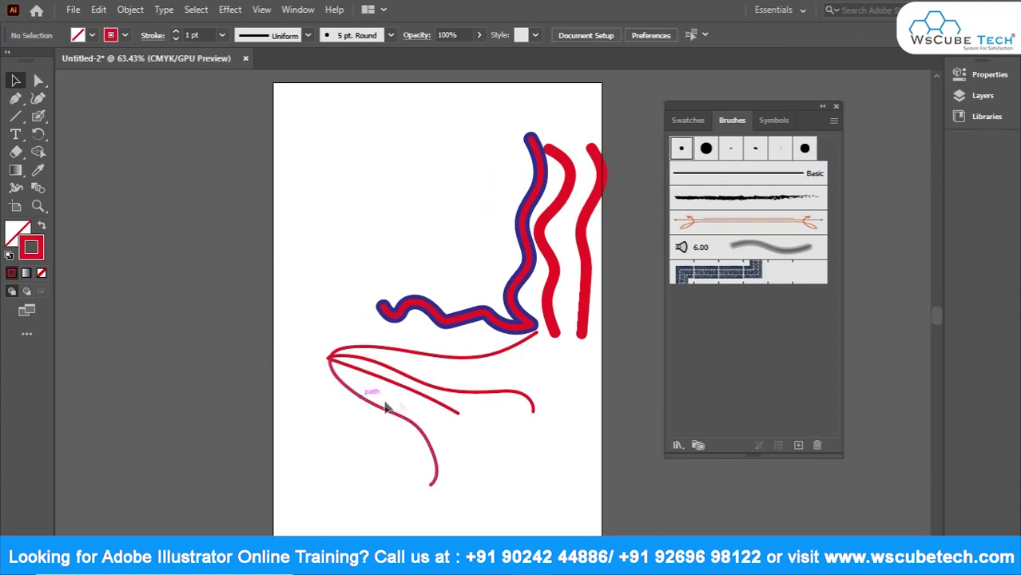
{"action": "left_click_drag", "start_coordinate": [386, 408], "coordinate": [332, 435]}
{"action": "key", "text": "Delete"}
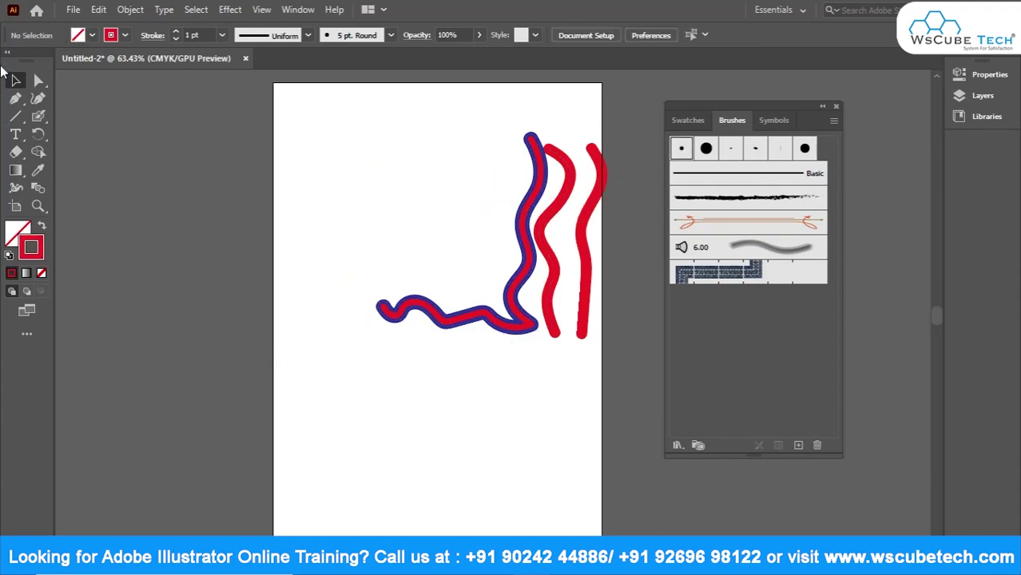
{"action": "left_click_drag", "start_coordinate": [534, 164], "coordinate": [445, 170]}
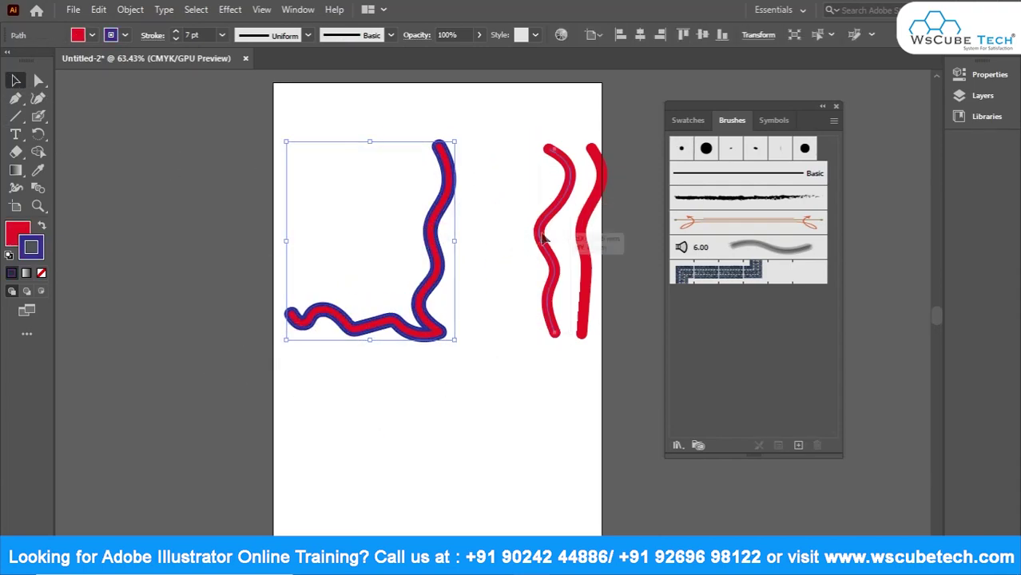
{"action": "left_click_drag", "start_coordinate": [542, 238], "coordinate": [495, 238]}
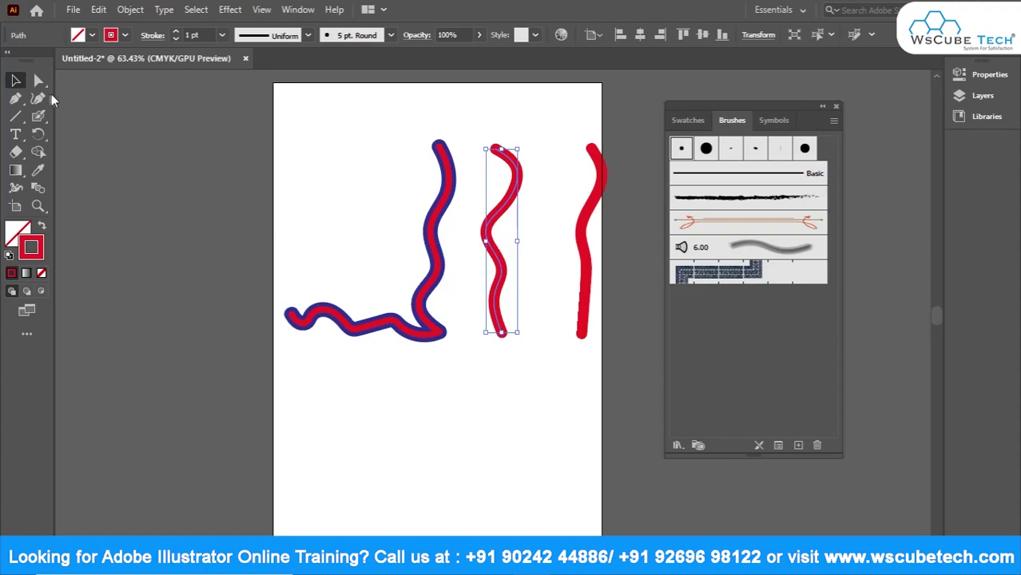
Paint a vertical wavy Paintbrush stroke inside the corner of the outlined L-shape.
{"action": "left_click", "coordinate": [38, 115]}
{"action": "left_click", "coordinate": [90, 117]}
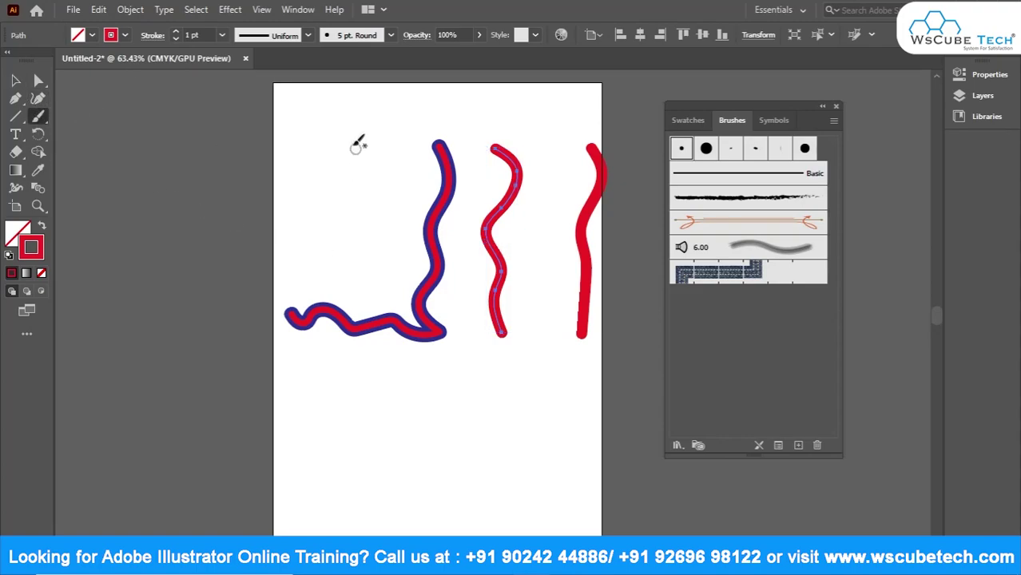
{"action": "mouse_move", "coordinate": [375, 147]}
{"action": "left_mouse_down"}
{"action": "mouse_move", "coordinate": [420, 173]}
{"action": "mouse_move", "coordinate": [365, 286]}
{"action": "left_mouse_up"}
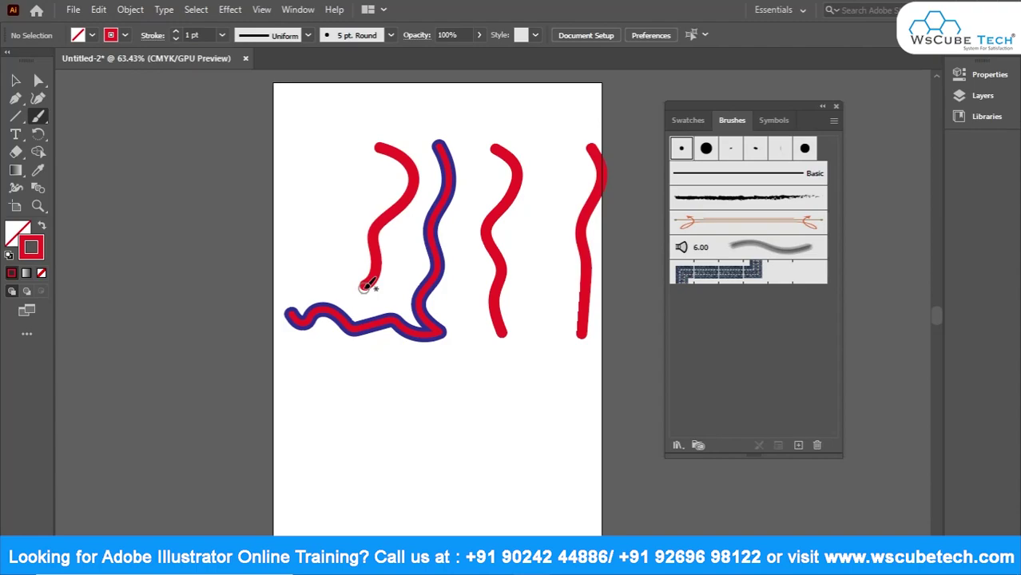
Select the new Paintbrush stroke and fill it with light blue.
{"action": "left_click", "coordinate": [15, 81]}
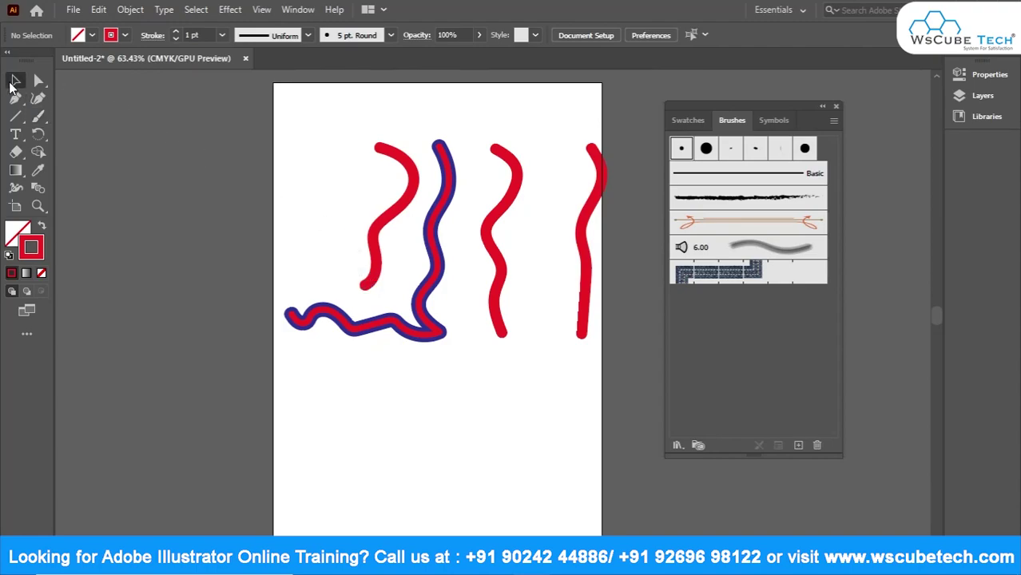
{"action": "left_click", "coordinate": [405, 163]}
{"action": "left_click", "coordinate": [77, 40]}
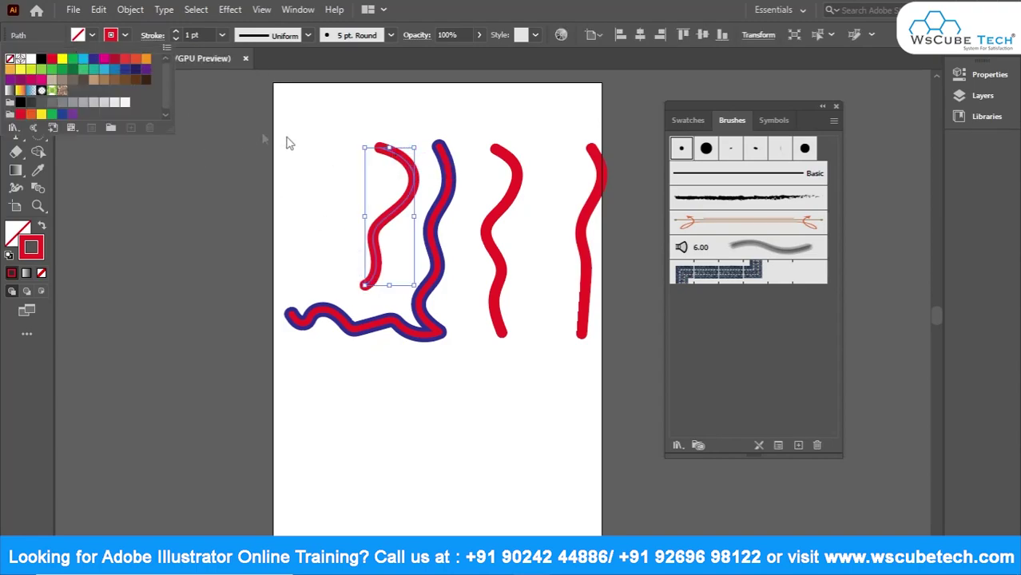
{"action": "left_click", "coordinate": [105, 71]}
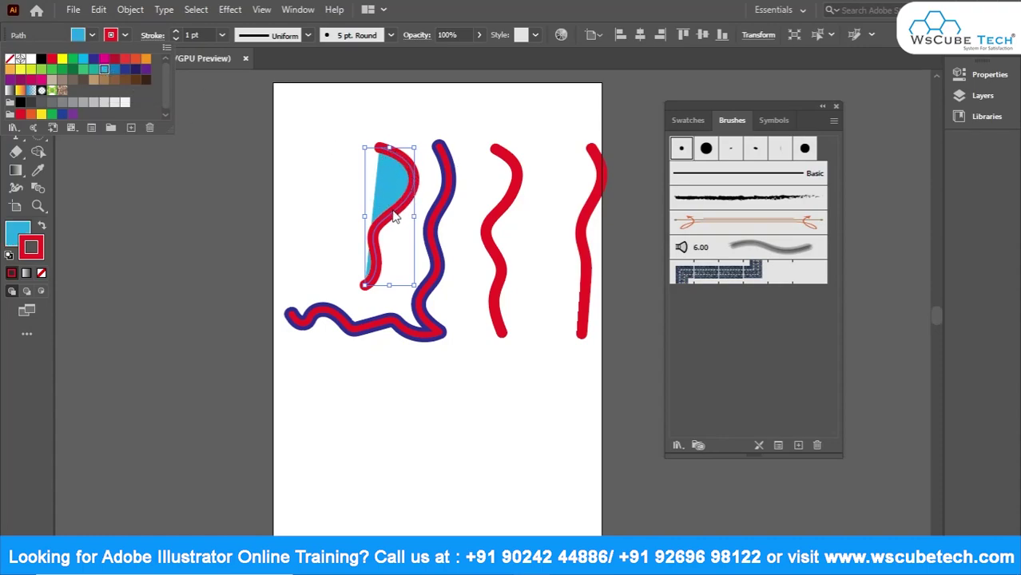
{"action": "left_click", "coordinate": [70, 38]}
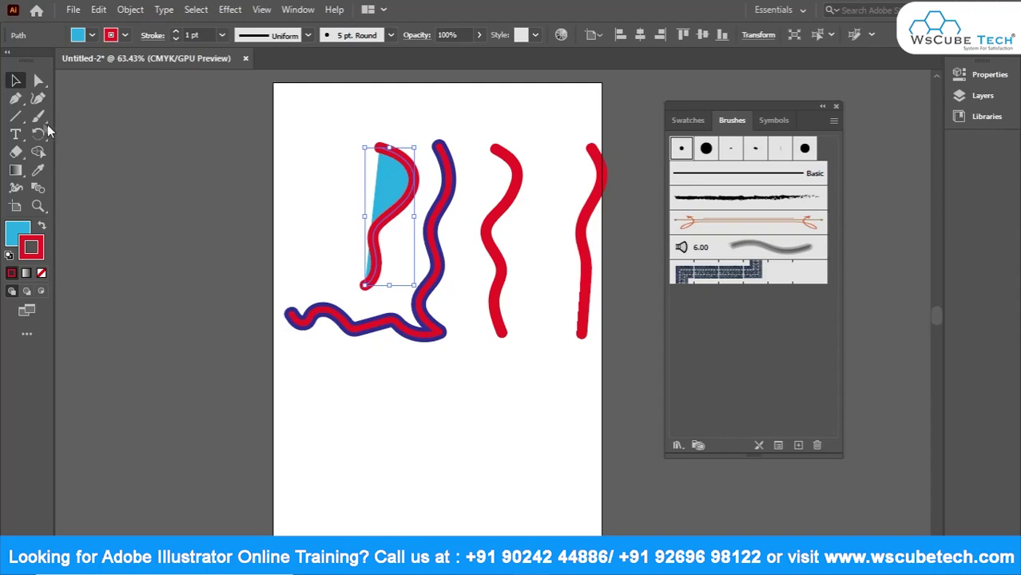
Paint a vertical wavy Blob Brush stroke left of the light-blue-filled path and move it slightly up and right.
{"action": "left_click_drag", "start_coordinate": [40, 118], "coordinate": [132, 137]}
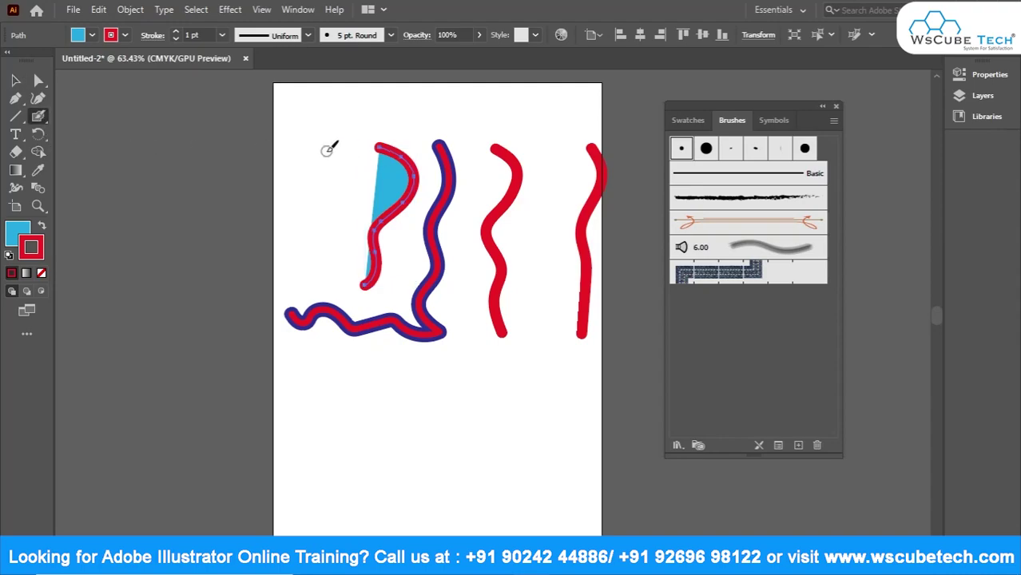
{"action": "mouse_move", "coordinate": [327, 150]}
{"action": "left_mouse_down"}
{"action": "mouse_move", "coordinate": [336, 180]}
{"action": "mouse_move", "coordinate": [315, 283]}
{"action": "mouse_move", "coordinate": [326, 302]}
{"action": "left_mouse_up"}
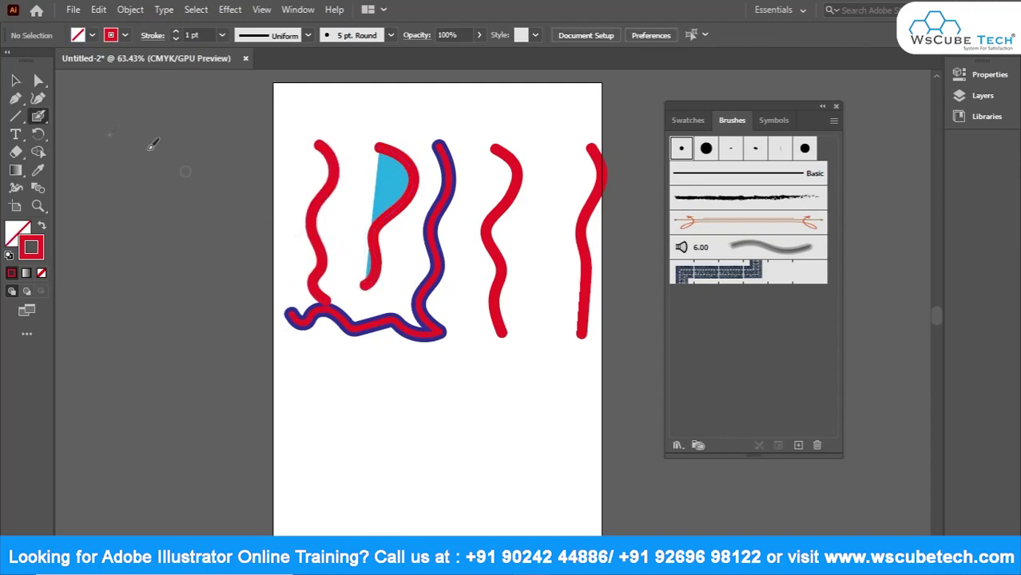
{"action": "key", "text": "v"}
{"action": "left_click", "coordinate": [335, 196]}
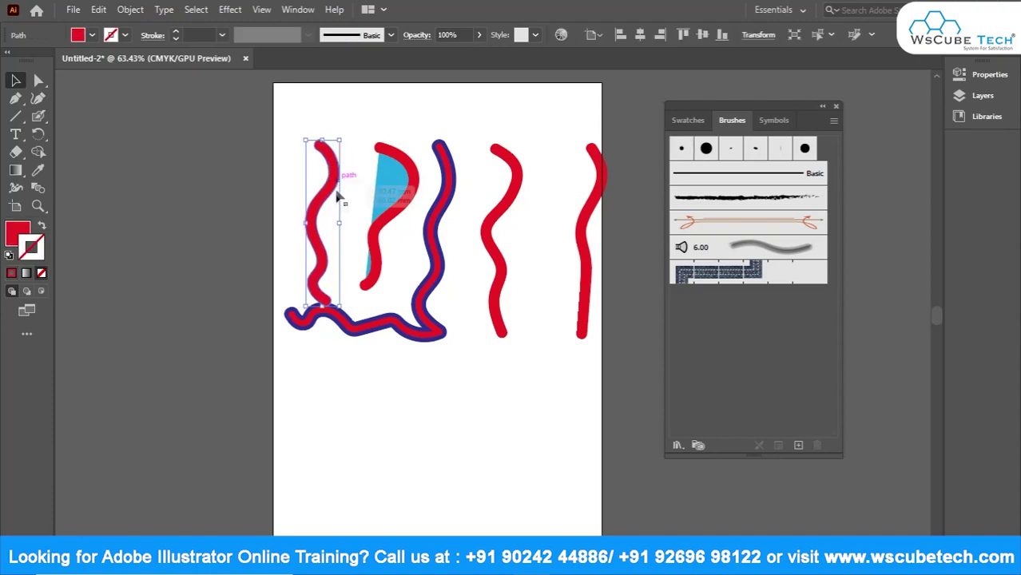
{"action": "left_click_drag", "start_coordinate": [338, 195], "coordinate": [348, 174]}
Set the new Blob Brush shape's fill to dark blue and its outline to the C=15 M=100 Y=90 K=10 red swatch.
{"action": "left_click", "coordinate": [93, 36]}
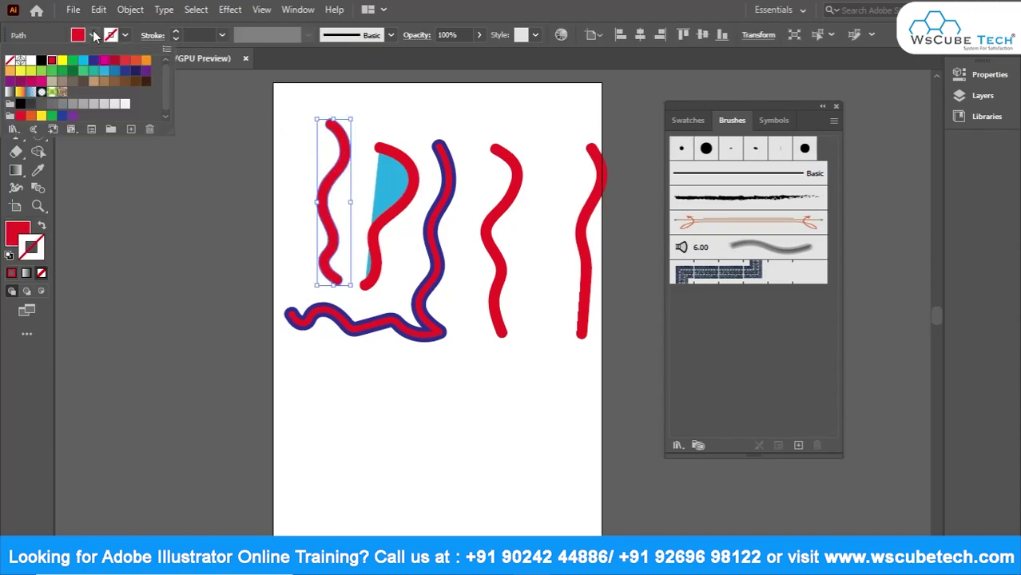
{"action": "left_click", "coordinate": [93, 61]}
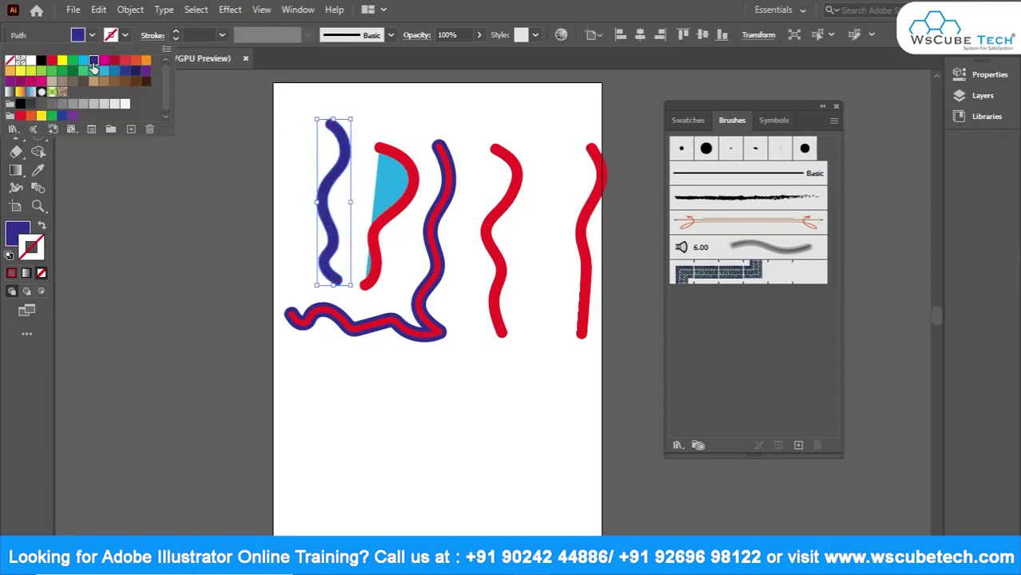
{"action": "left_click", "coordinate": [124, 35]}
{"action": "left_click", "coordinate": [115, 60]}
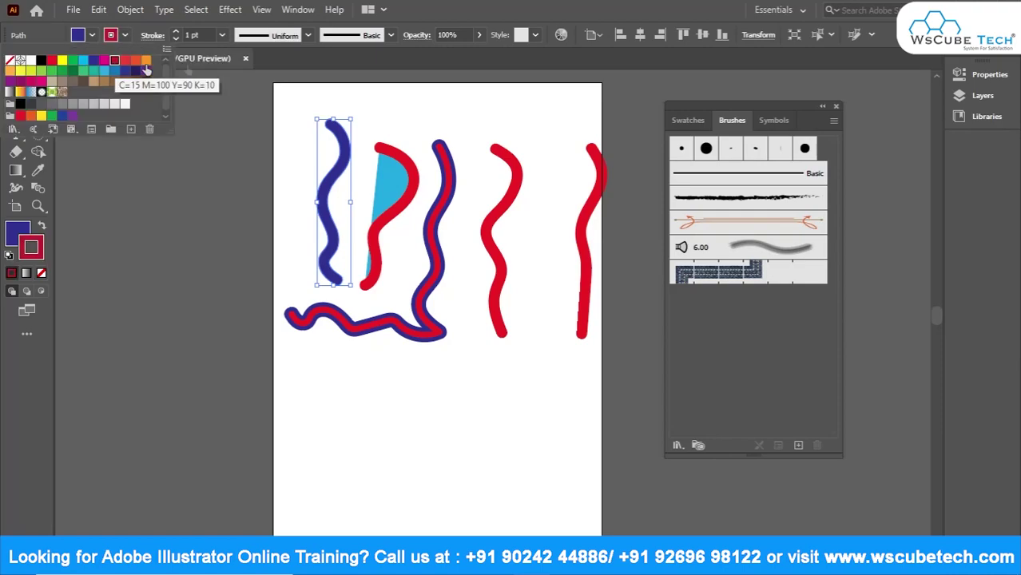
Set the dark blue Blob Brush shape's outline weight to 11 pt and move the shape slightly up and left.
{"action": "scroll", "coordinate": [221, 39], "scroll_direction": "up", "scroll_amount": 10}
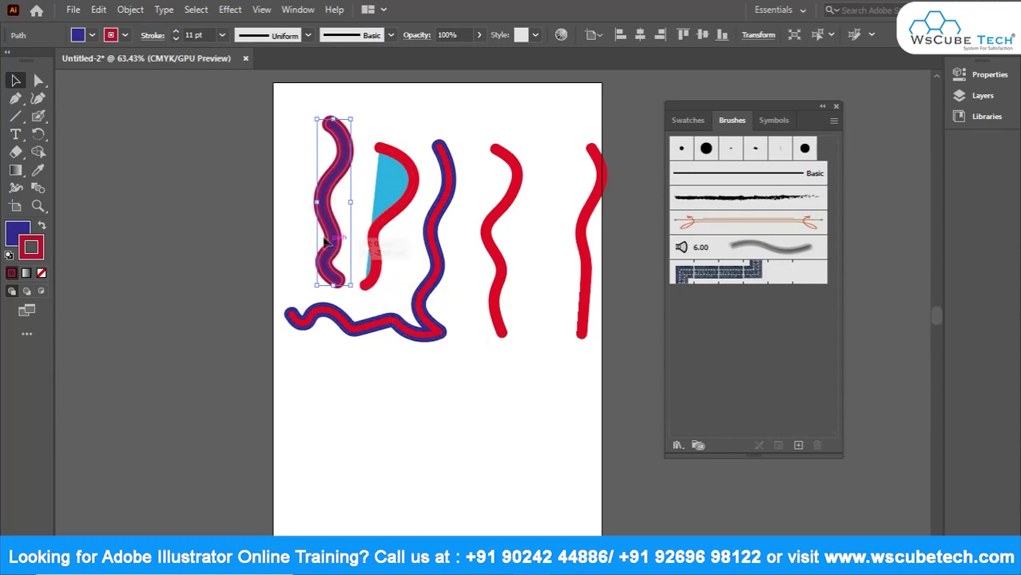
{"action": "left_click_drag", "start_coordinate": [334, 242], "coordinate": [325, 234]}
Select the light-blue-filled Paintbrush path, remove its fill and make its stroke colour active.
{"action": "left_click", "coordinate": [392, 223]}
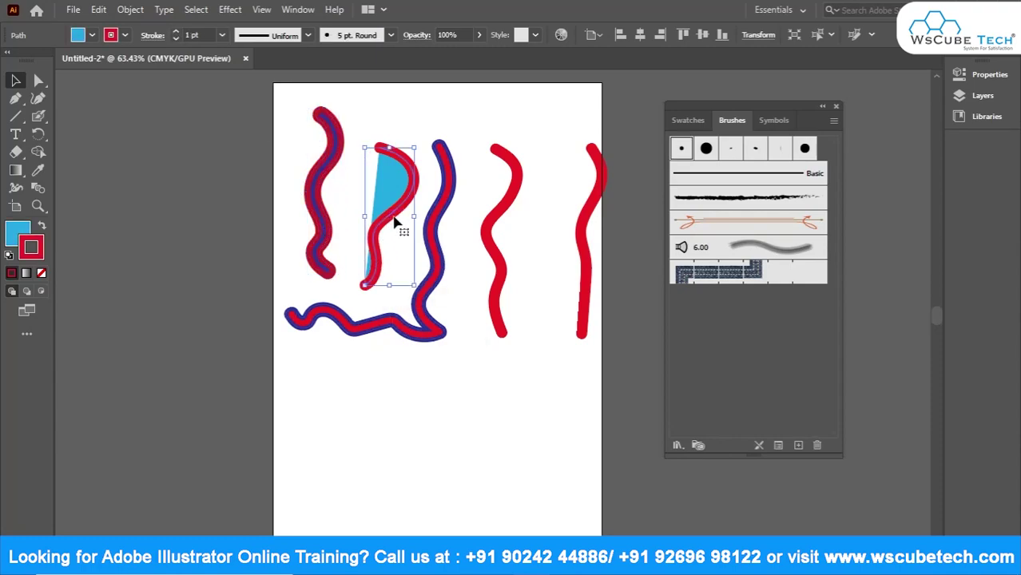
{"action": "left_click", "coordinate": [18, 231]}
{"action": "left_click", "coordinate": [40, 273]}
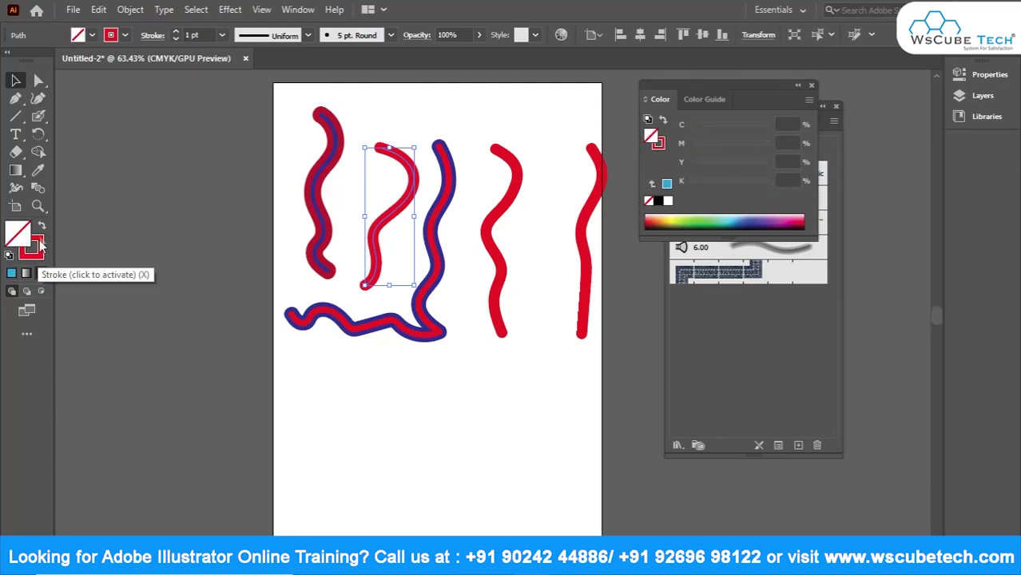
{"action": "left_click", "coordinate": [33, 250]}
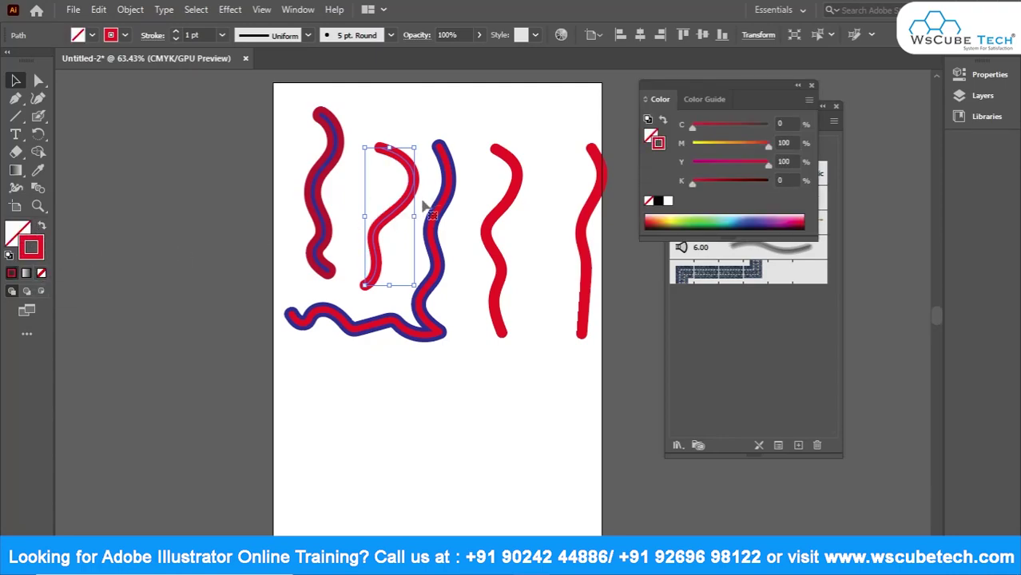
Move the unfilled red Paintbrush path up beside the outlined Blob Brush shape and stretch it downward.
{"action": "mouse_move", "coordinate": [415, 165]}
{"action": "left_mouse_down"}
{"action": "mouse_move", "coordinate": [392, 130]}
{"action": "mouse_move", "coordinate": [407, 122]}
{"action": "left_mouse_up"}
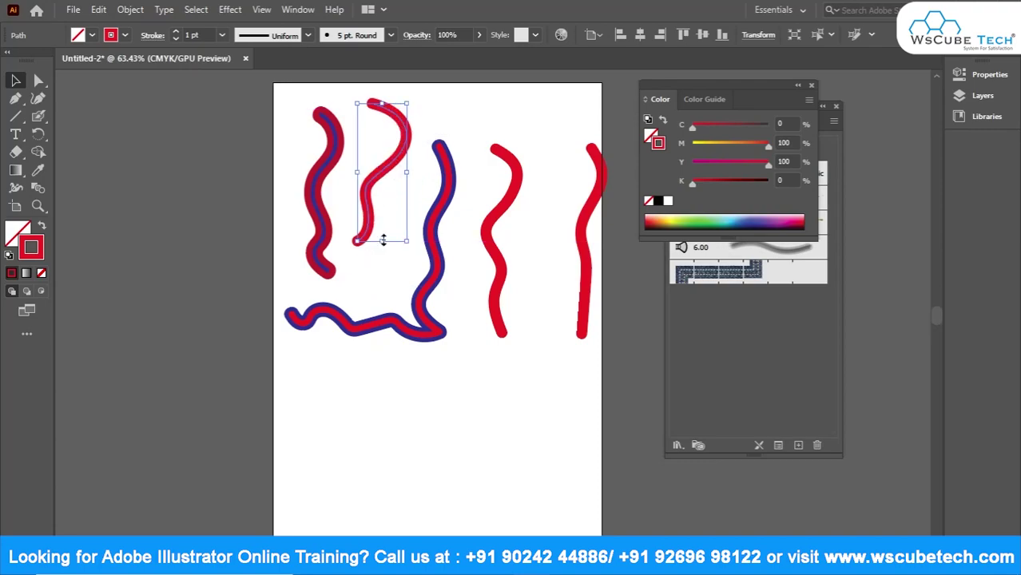
{"action": "left_click_drag", "start_coordinate": [382, 240], "coordinate": [377, 289]}
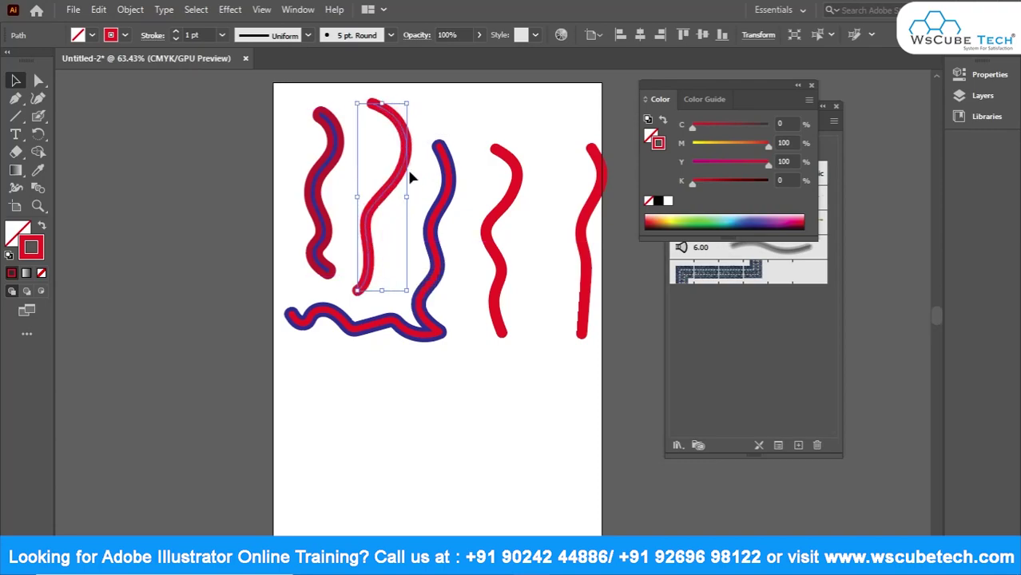
Expand the appearance of the stretched Paintbrush path and move the resulting group slightly left and down.
{"action": "right_click", "coordinate": [381, 201]}
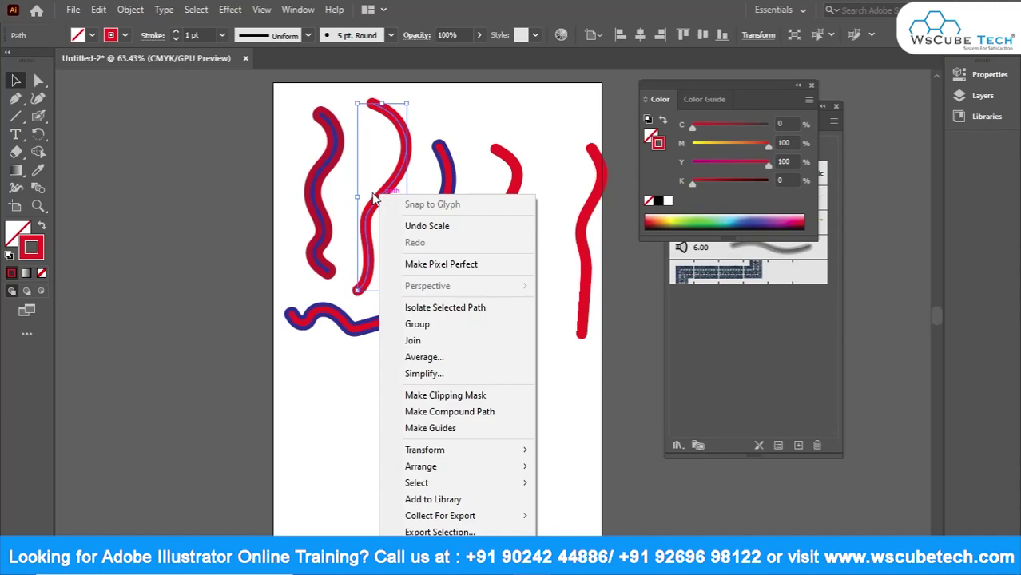
{"action": "left_click", "coordinate": [136, 10]}
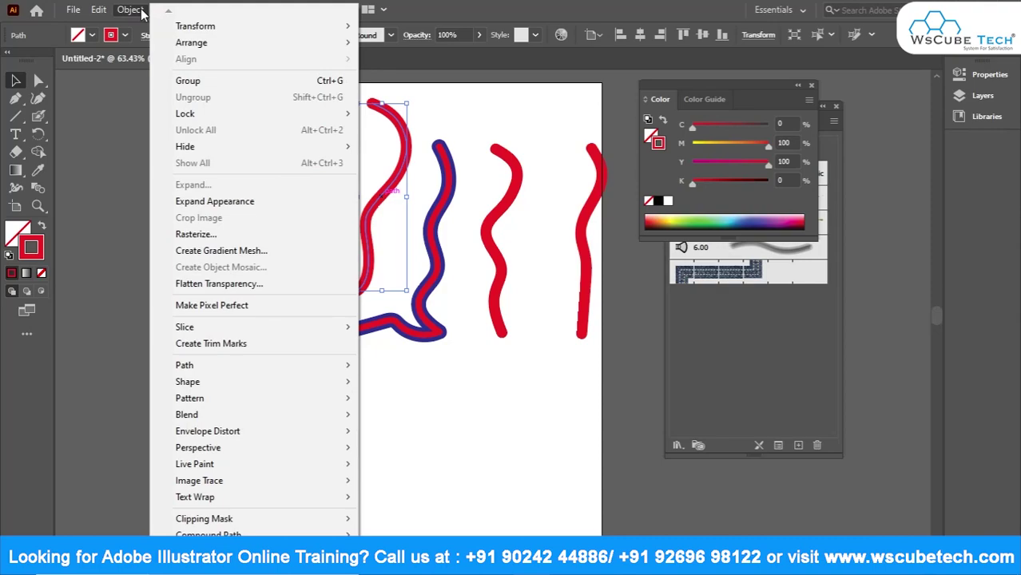
{"action": "left_click", "coordinate": [206, 203]}
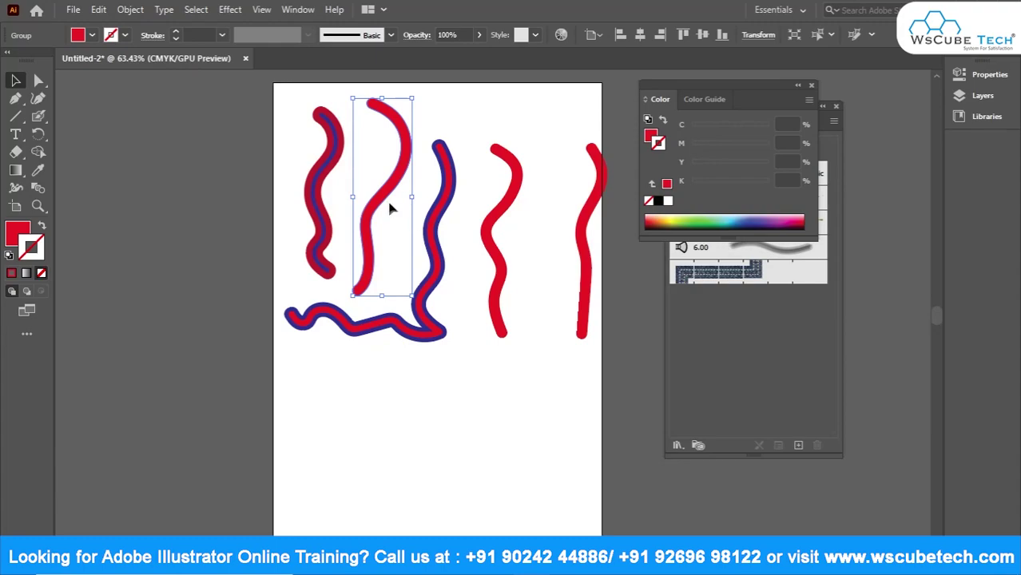
{"action": "mouse_move", "coordinate": [391, 208]}
{"action": "left_mouse_down"}
{"action": "mouse_move", "coordinate": [364, 207]}
{"action": "mouse_move", "coordinate": [379, 212]}
{"action": "left_mouse_up"}
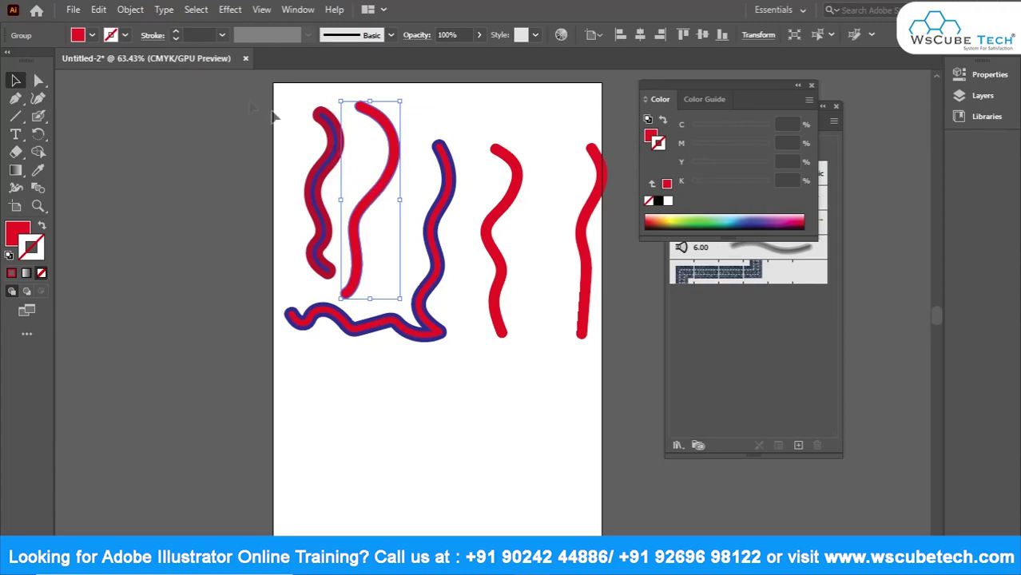
Give the expanded red group an 8 pt dark blue outline (C=100 M=100 Y=25 K=25) and deselect it.
{"action": "left_click", "coordinate": [124, 37]}
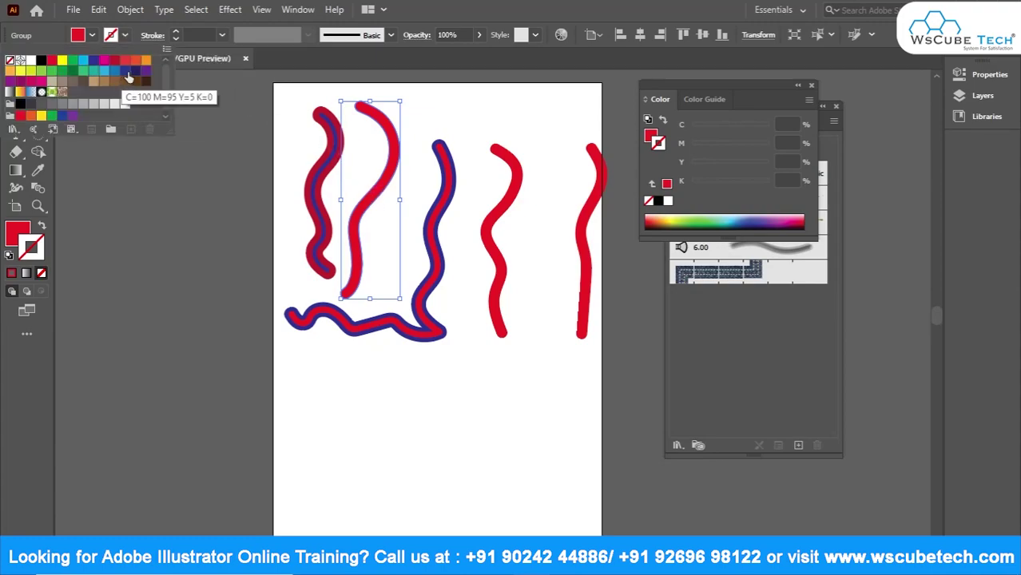
{"action": "left_click", "coordinate": [134, 71]}
{"action": "left_click", "coordinate": [176, 32]}
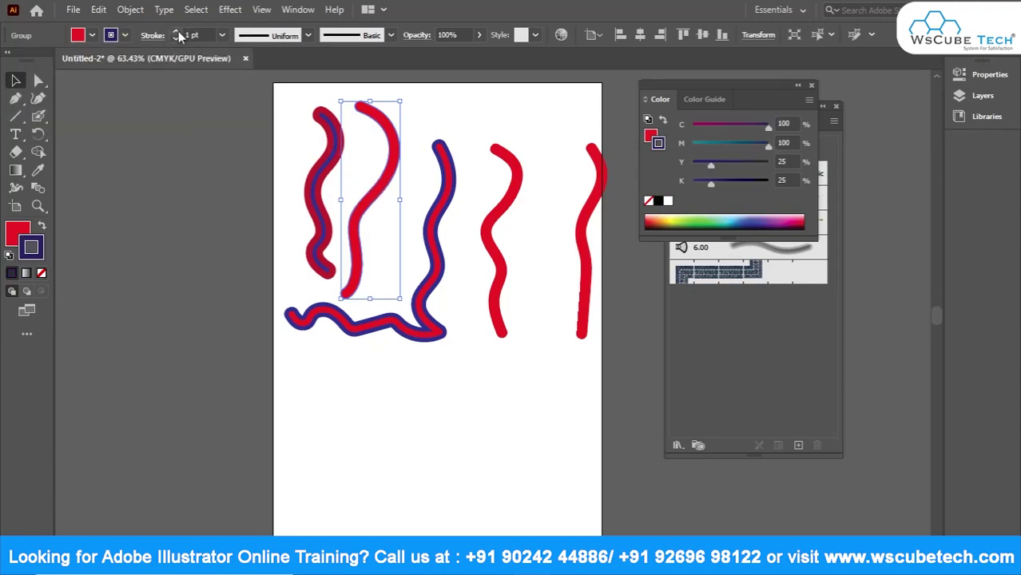
{"action": "left_click", "coordinate": [176, 32]}
{"action": "left_click", "coordinate": [176, 32]}
{"action": "left_click", "coordinate": [342, 441]}
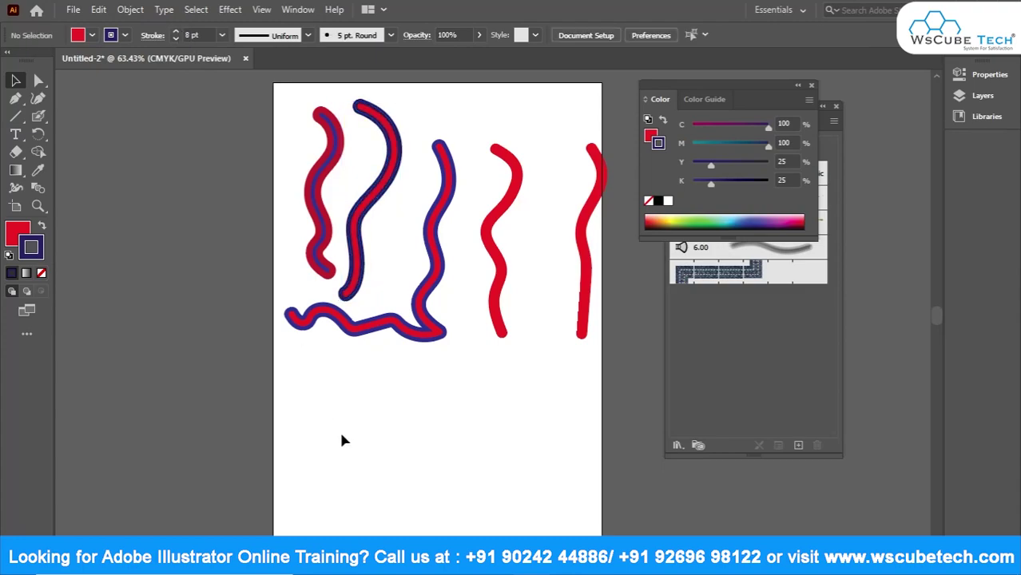
Close the Color panel and delete all brush strokes from the artboard.
{"action": "left_click", "coordinate": [14, 80]}
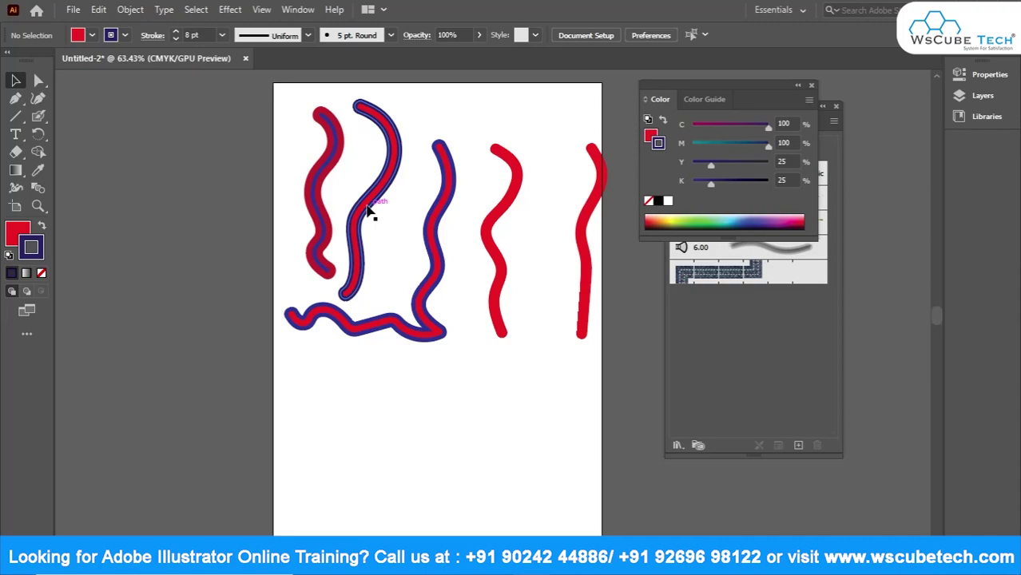
{"action": "left_click", "coordinate": [811, 84]}
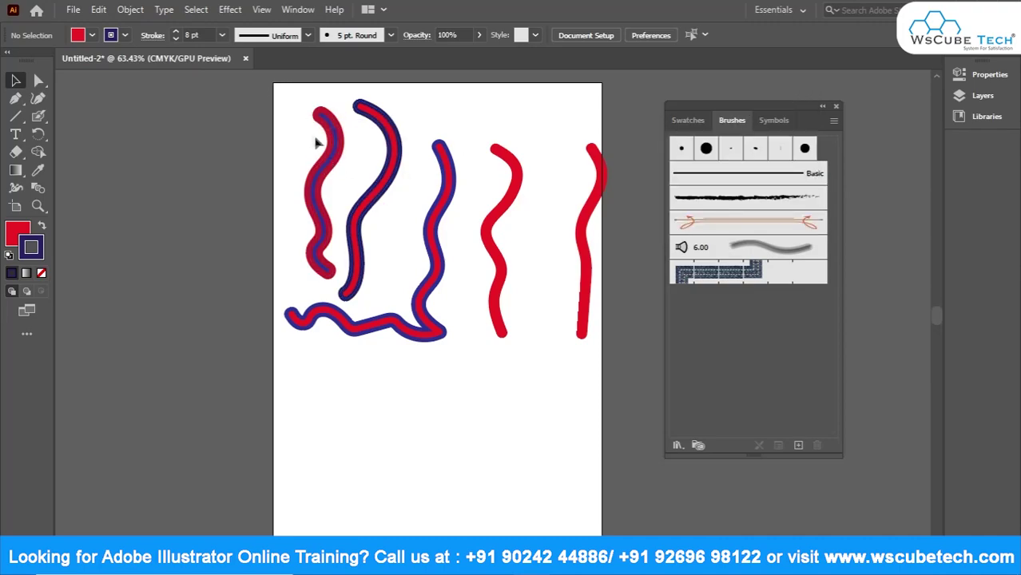
{"action": "left_click_drag", "start_coordinate": [256, 92], "coordinate": [622, 382]}
{"action": "key", "text": "Delete"}
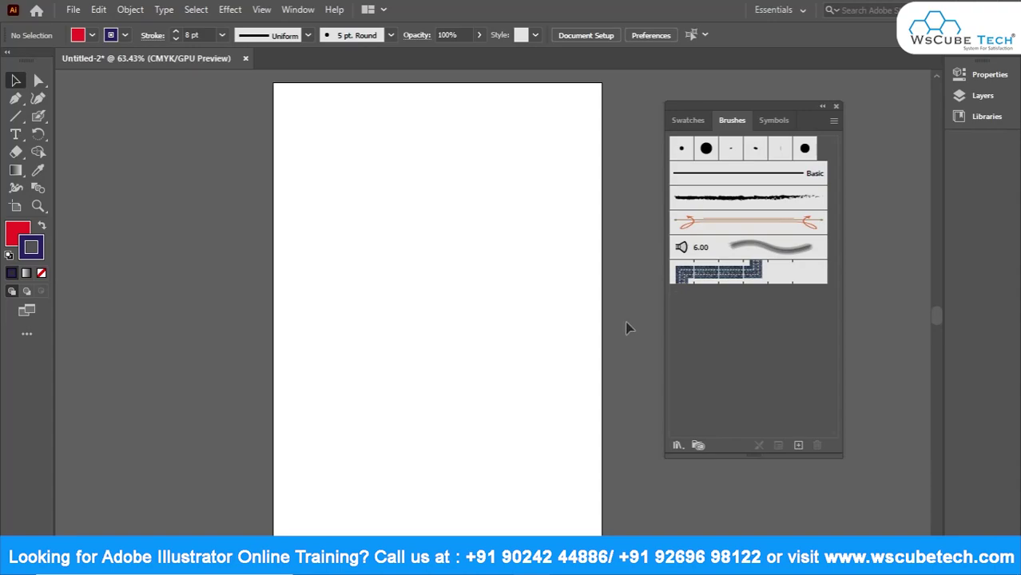
Close the Brushes panel, open the Layers panel and make it taller.
{"action": "left_click", "coordinate": [836, 107]}
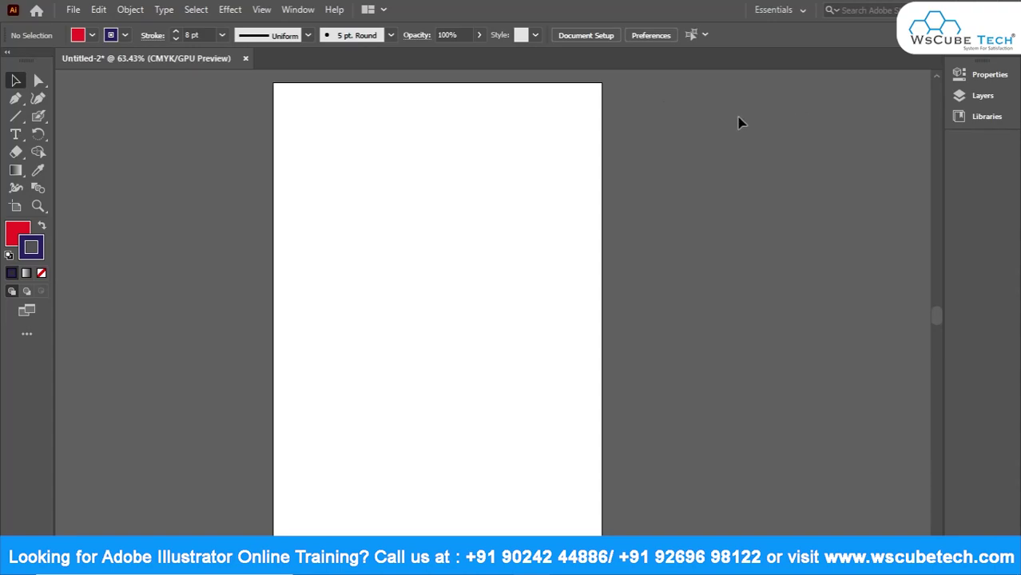
{"action": "key", "text": "F7"}
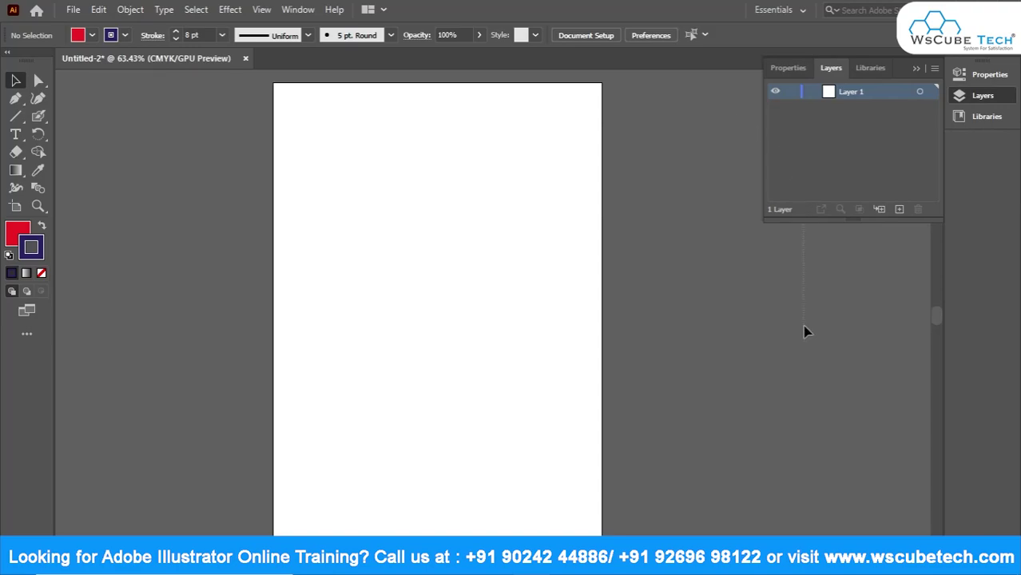
{"action": "left_click_drag", "start_coordinate": [804, 223], "coordinate": [818, 409]}
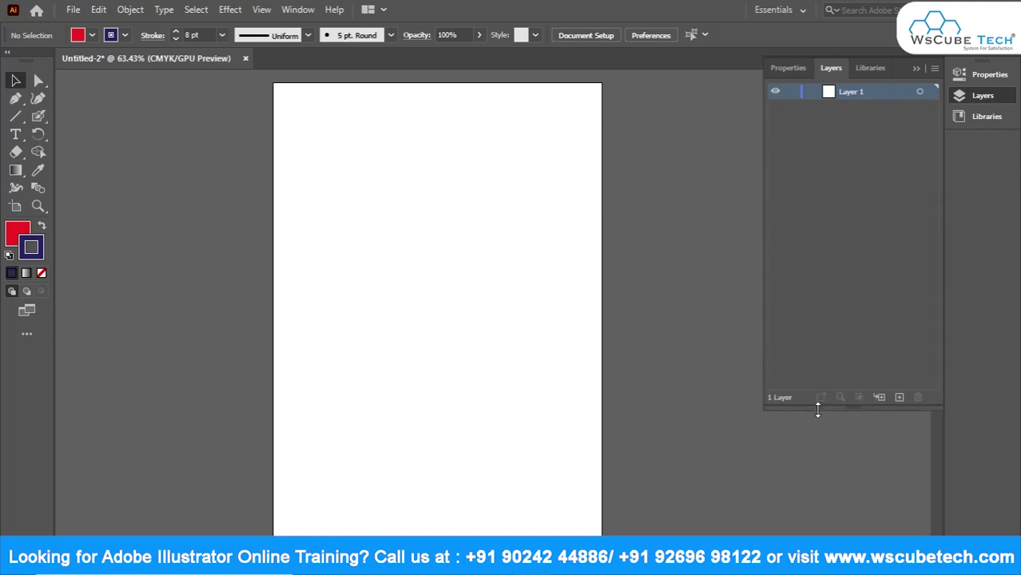
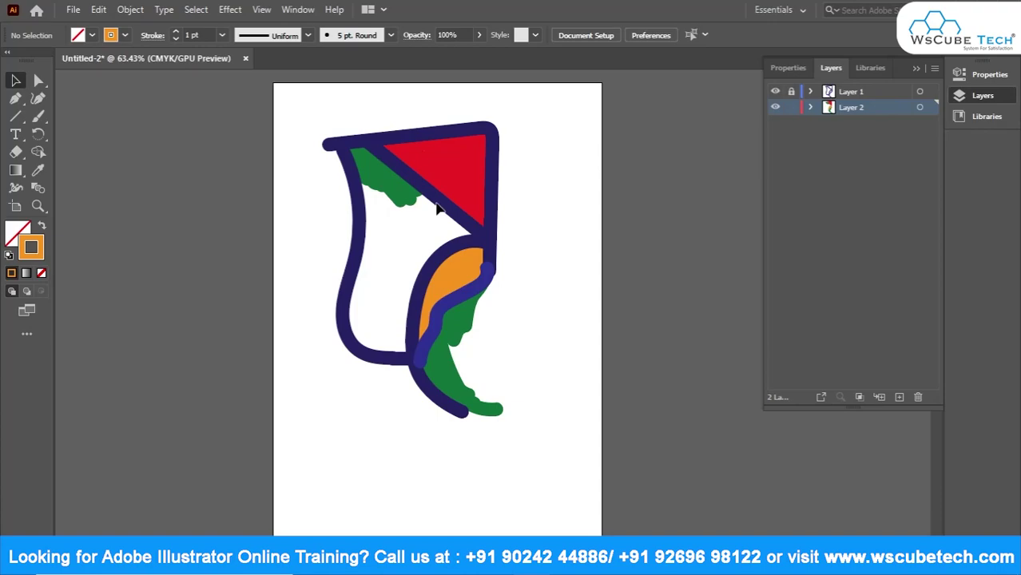
Switch to the Blob Brush tool and turn on Keep Selected in its options.
{"action": "left_click", "coordinate": [38, 116]}
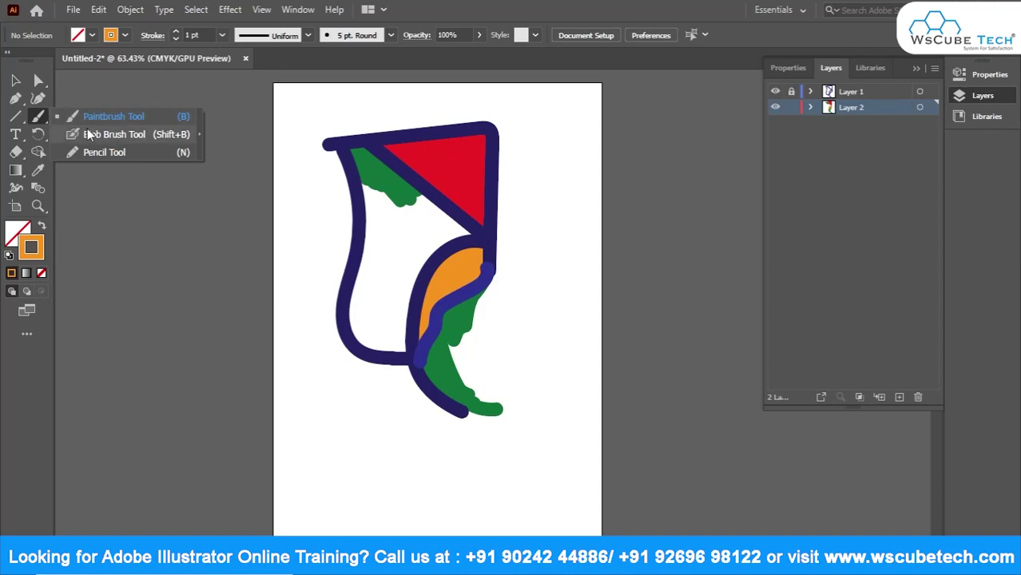
{"action": "left_click", "coordinate": [89, 134]}
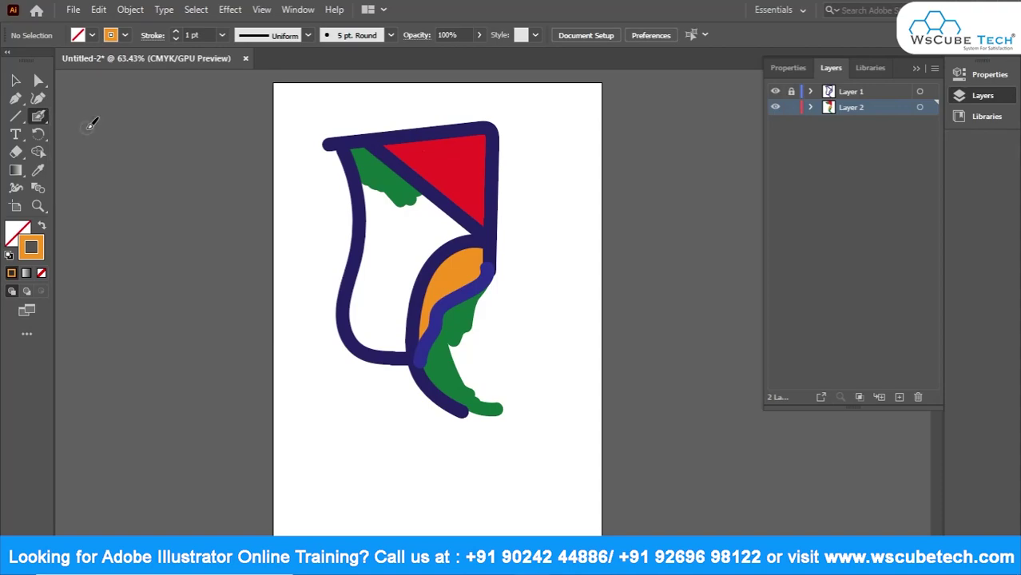
{"action": "double_click", "coordinate": [38, 117]}
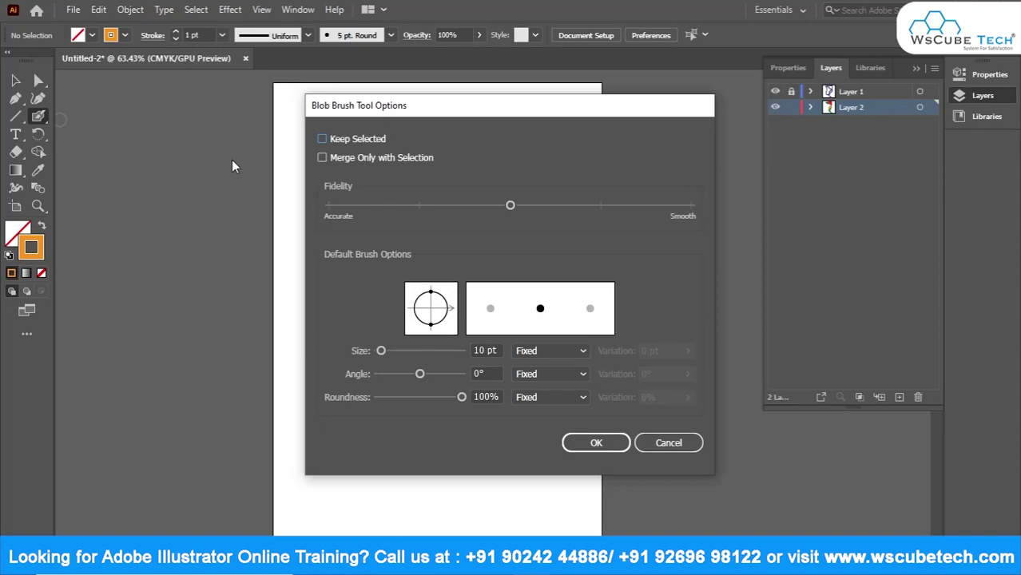
{"action": "left_click", "coordinate": [322, 139]}
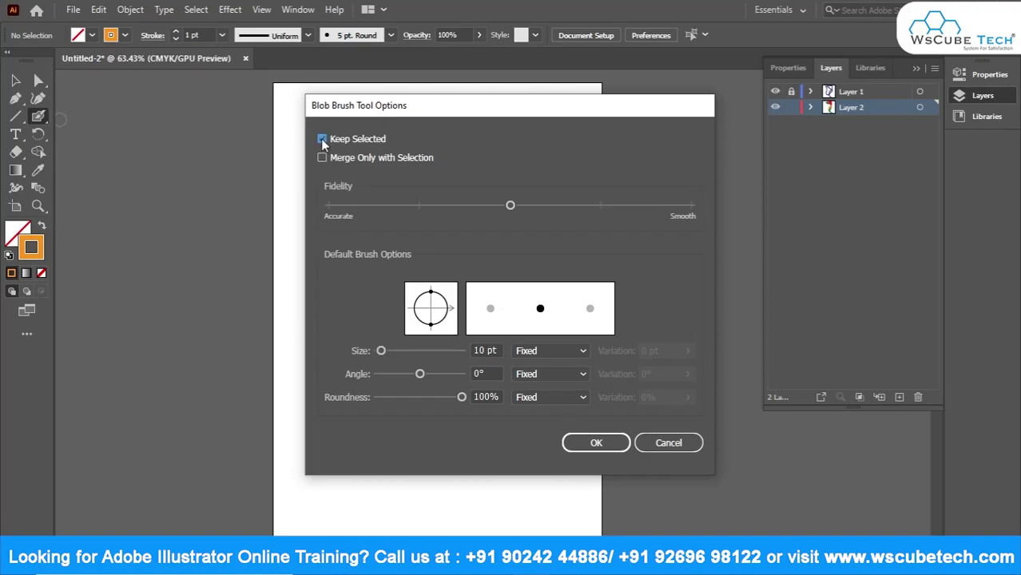
{"action": "left_click", "coordinate": [595, 443]}
Paint an orange diagonal Blob Brush branch below the drawing, with four twigs on its lower side and three on its upper side.
{"action": "mouse_move", "coordinate": [325, 390]}
{"action": "left_mouse_down"}
{"action": "mouse_move", "coordinate": [379, 437]}
{"action": "mouse_move", "coordinate": [476, 487]}
{"action": "left_mouse_up"}
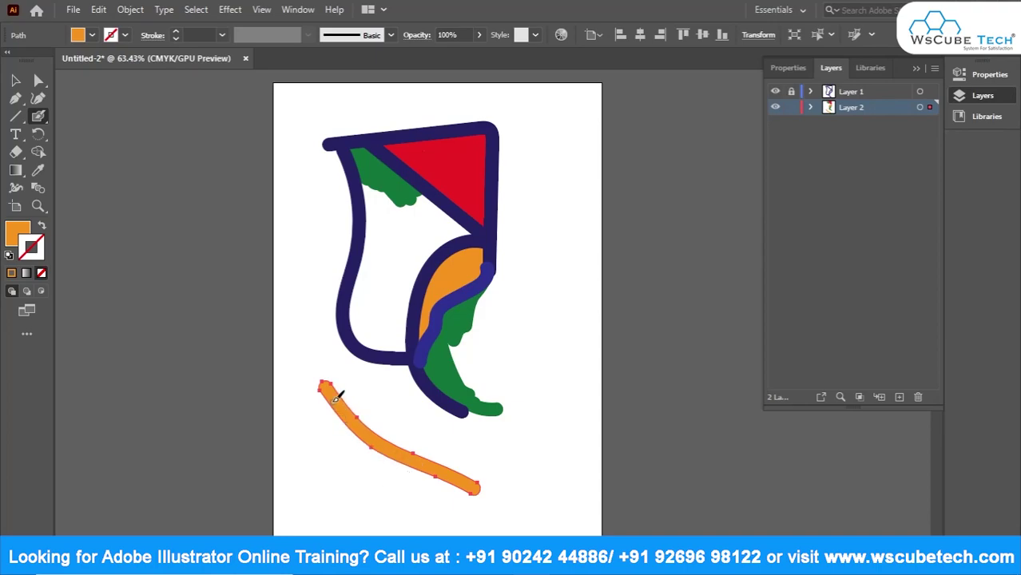
{"action": "left_click_drag", "start_coordinate": [336, 395], "coordinate": [322, 481]}
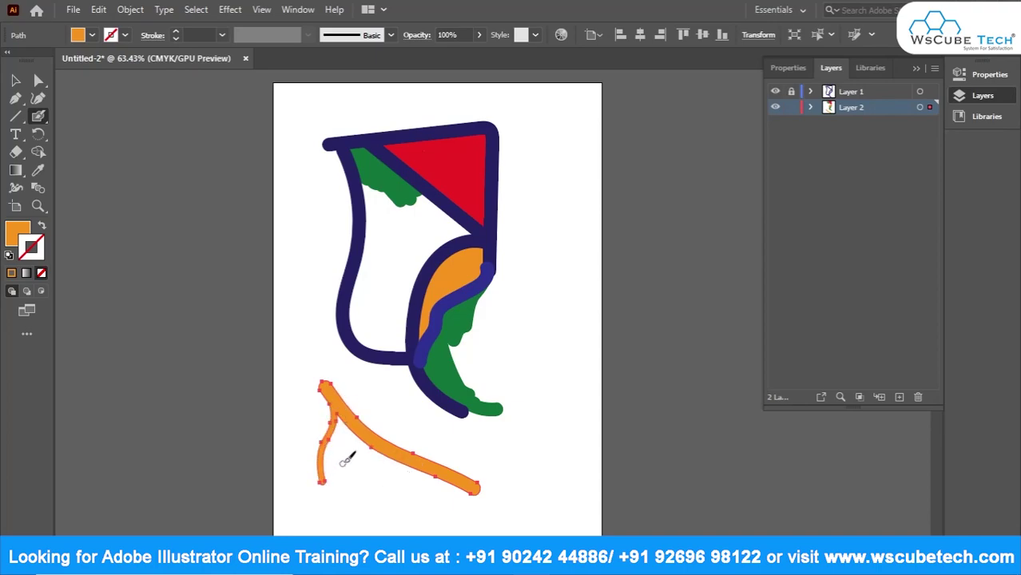
{"action": "left_click_drag", "start_coordinate": [360, 444], "coordinate": [371, 498]}
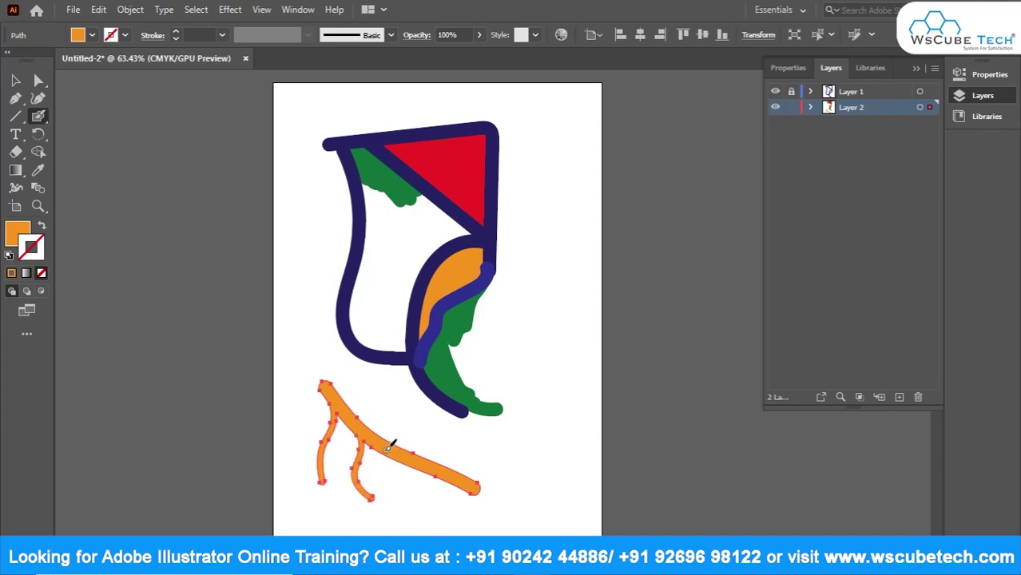
{"action": "mouse_move", "coordinate": [400, 454]}
{"action": "left_mouse_down"}
{"action": "mouse_move", "coordinate": [425, 482]}
{"action": "mouse_move", "coordinate": [422, 502]}
{"action": "mouse_move", "coordinate": [464, 497]}
{"action": "mouse_move", "coordinate": [478, 522]}
{"action": "left_mouse_up"}
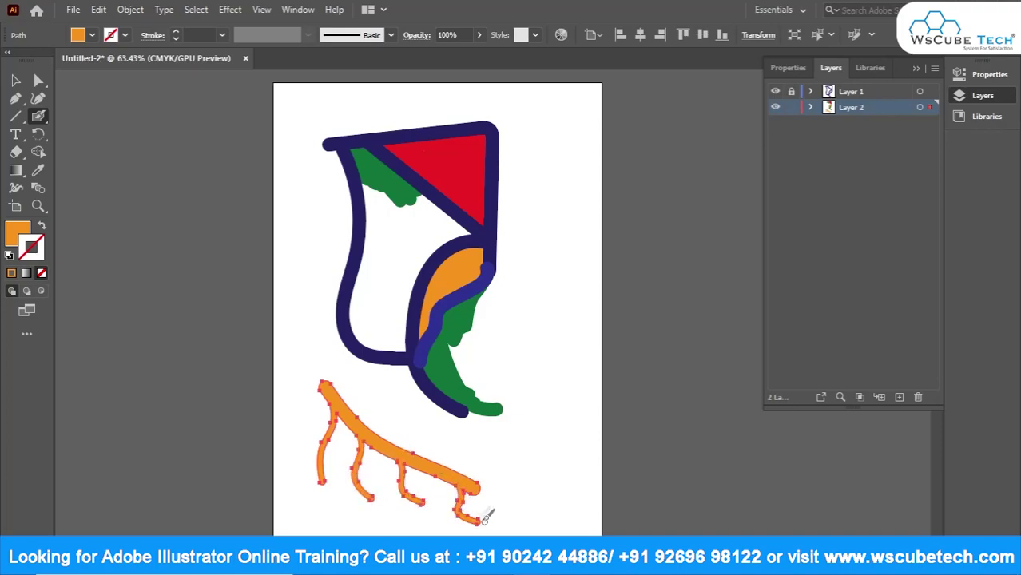
{"action": "mouse_move", "coordinate": [340, 398]}
{"action": "left_mouse_down"}
{"action": "mouse_move", "coordinate": [401, 418]}
{"action": "mouse_move", "coordinate": [398, 437]}
{"action": "mouse_move", "coordinate": [454, 457]}
{"action": "mouse_move", "coordinate": [484, 449]}
{"action": "left_mouse_up"}
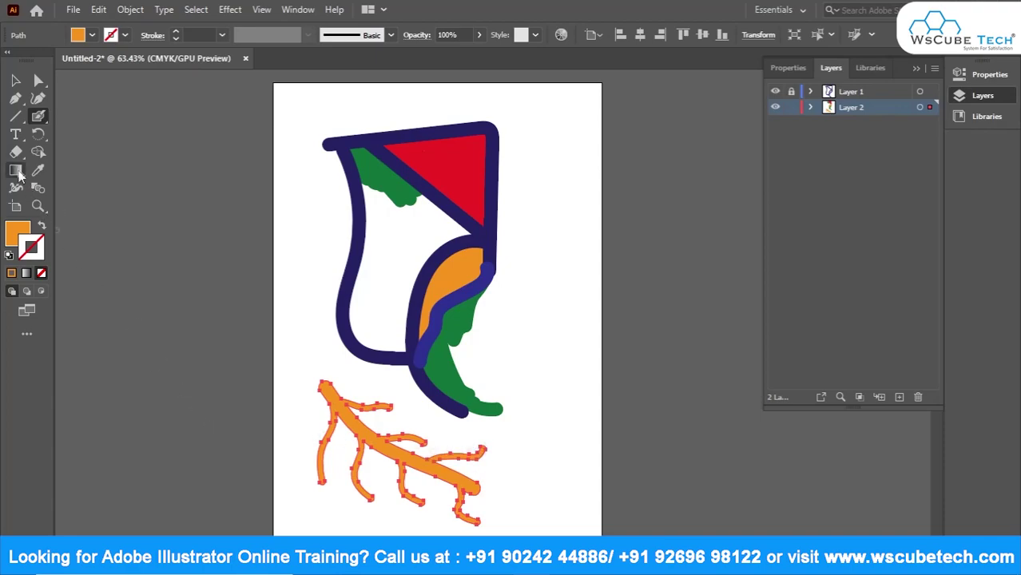
Turn off Keep Selected for the Blob Brush and paint a vertical wavy orange stroke with three side branches right of the drawing.
{"action": "double_click", "coordinate": [39, 119]}
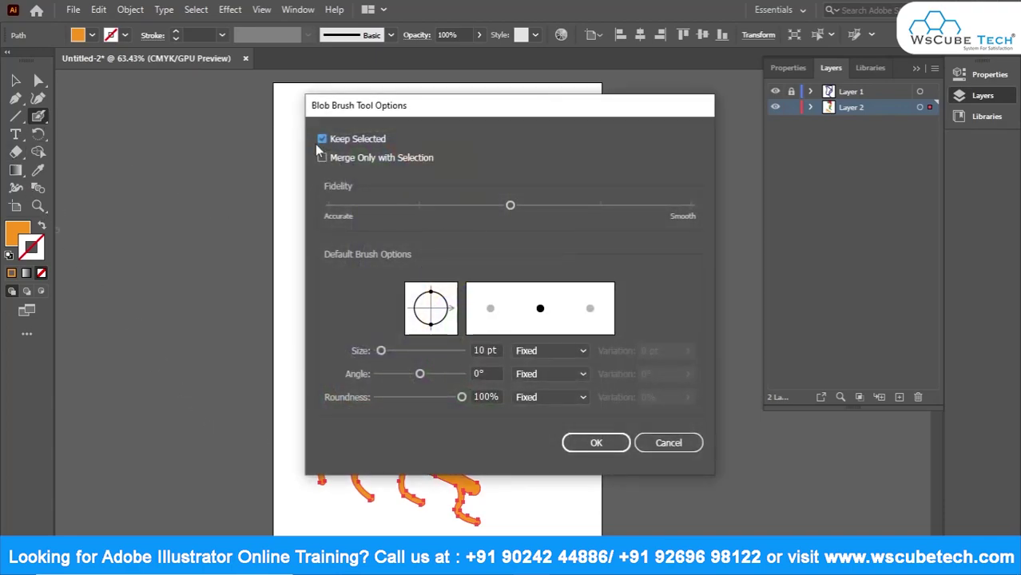
{"action": "left_click", "coordinate": [601, 448]}
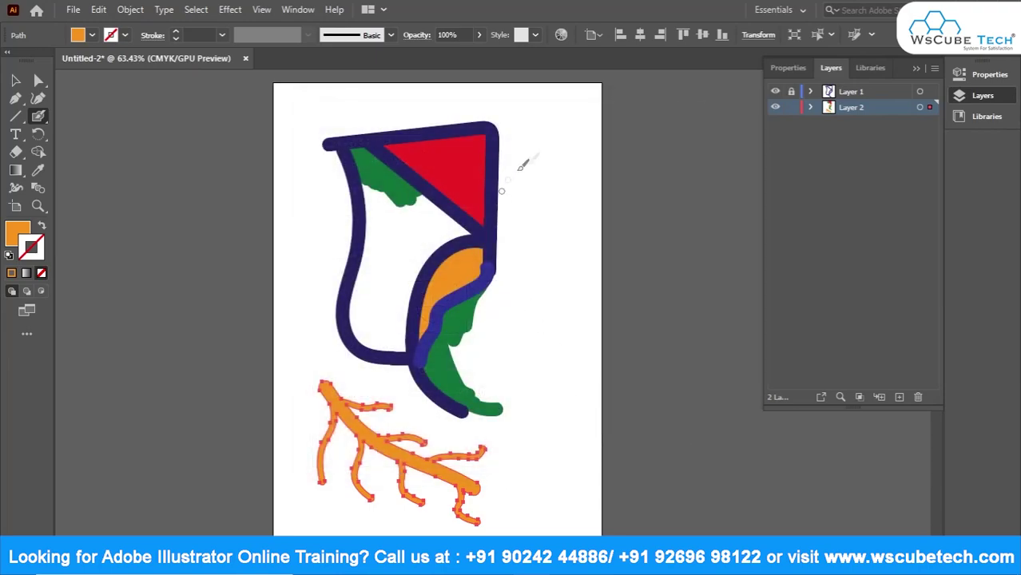
{"action": "mouse_move", "coordinate": [542, 147]}
{"action": "left_mouse_down"}
{"action": "mouse_move", "coordinate": [567, 344]}
{"action": "mouse_move", "coordinate": [553, 403]}
{"action": "left_mouse_up"}
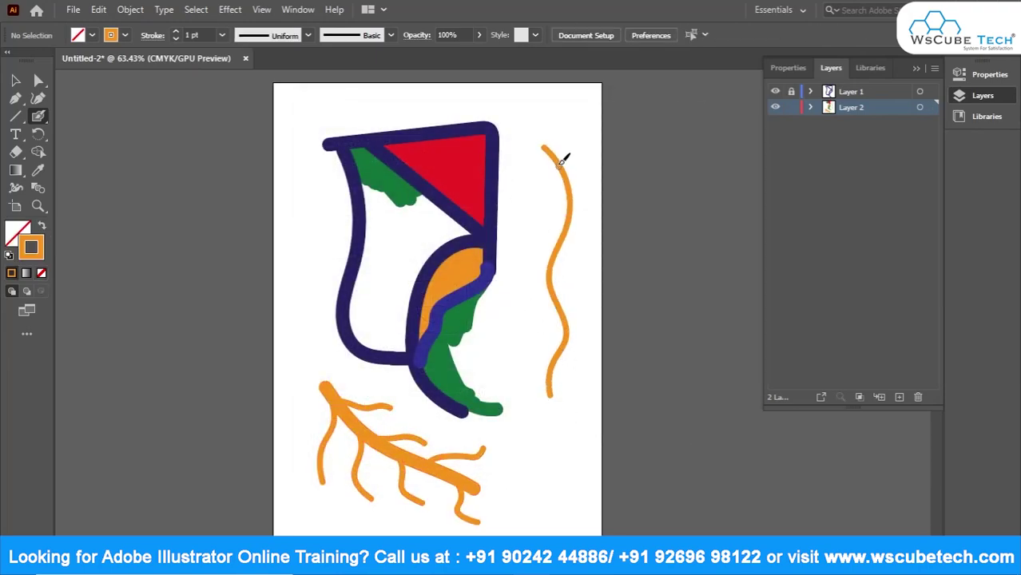
{"action": "mouse_move", "coordinate": [558, 166]}
{"action": "left_mouse_down"}
{"action": "mouse_move", "coordinate": [532, 293]}
{"action": "mouse_move", "coordinate": [558, 310]}
{"action": "mouse_move", "coordinate": [531, 376]}
{"action": "left_mouse_up"}
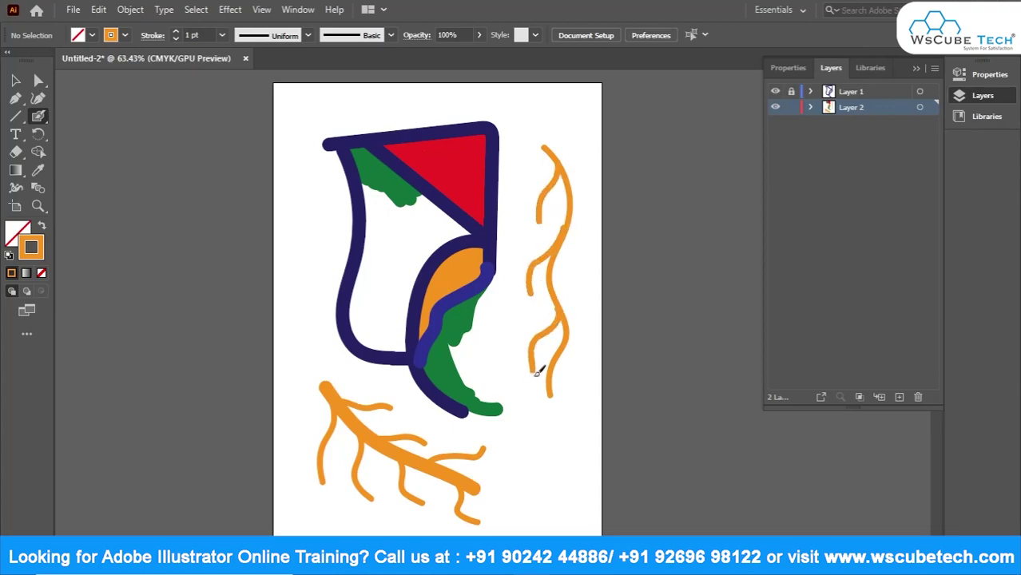
Select the vertical branched orange shape to check whether its strokes merged, and deselect it.
{"action": "left_click", "coordinate": [15, 80]}
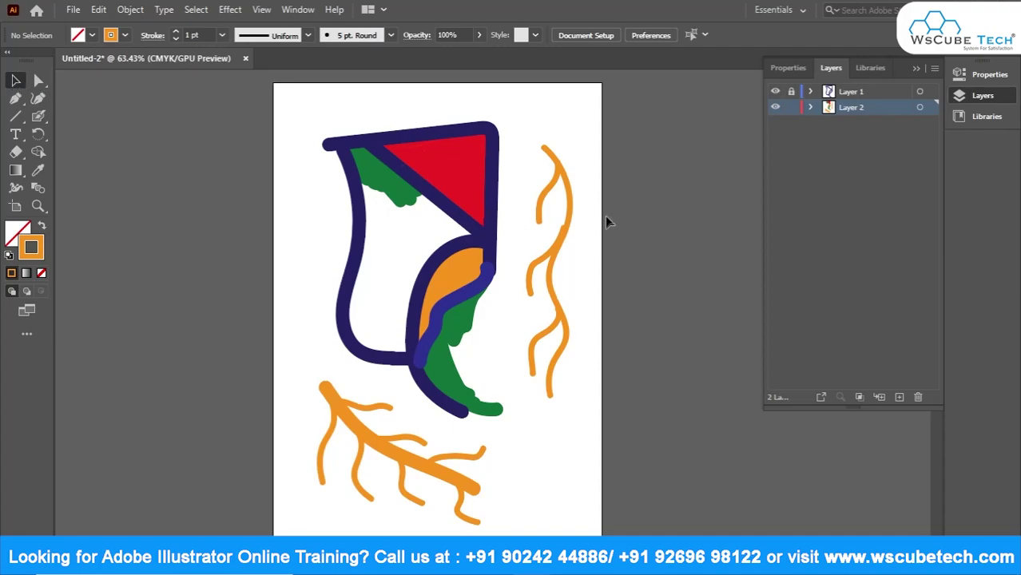
{"action": "left_click", "coordinate": [568, 199]}
{"action": "left_click", "coordinate": [565, 128]}
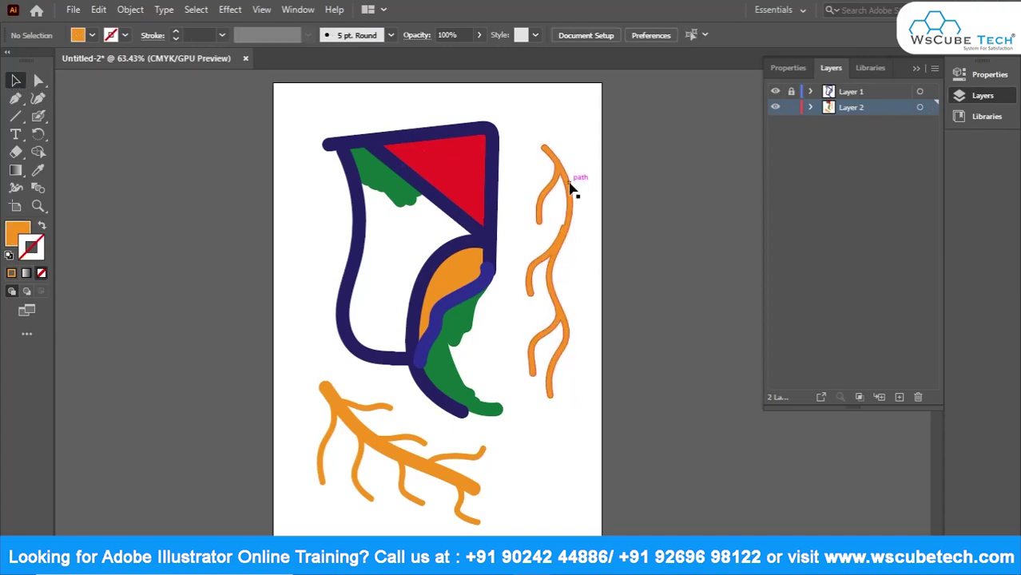
Move the vertical branched orange shape slightly up toward the page's upper-right corner, deselect it, and select it again.
{"action": "left_click_drag", "start_coordinate": [572, 196], "coordinate": [581, 167]}
{"action": "left_click", "coordinate": [578, 453]}
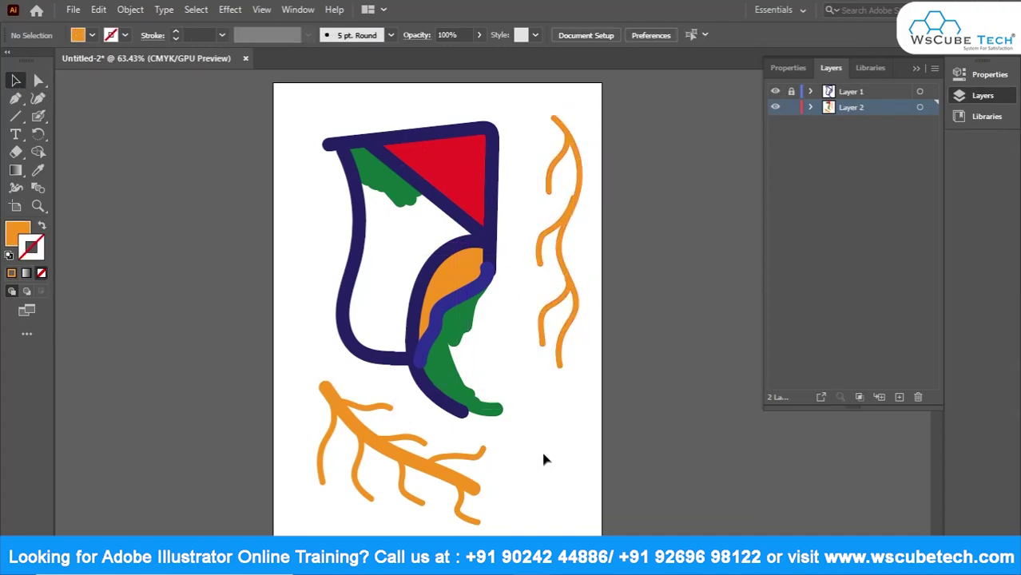
{"action": "left_click", "coordinate": [575, 302]}
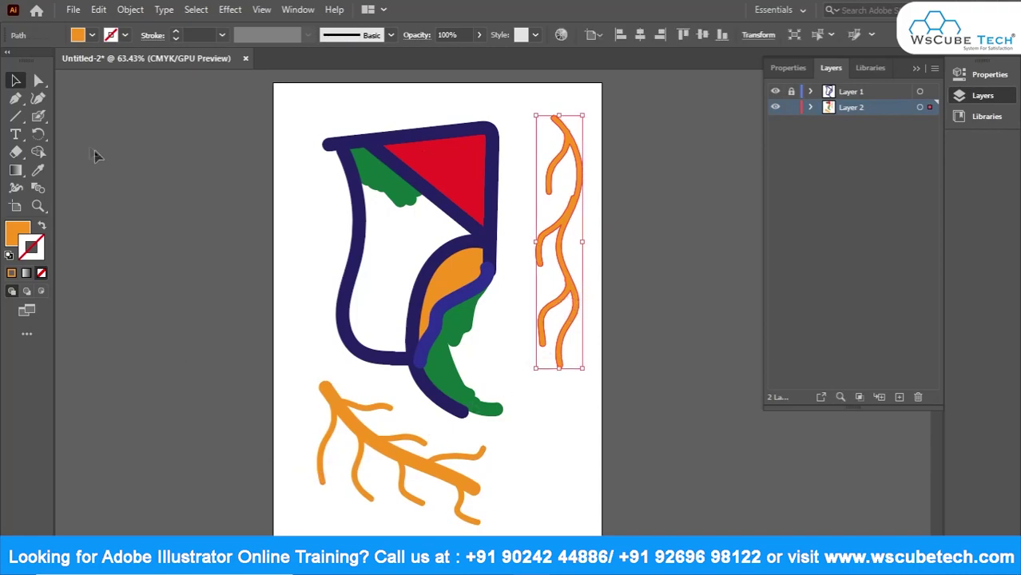
Turn on Merge Only with Selection and keep Keep Selected off for the Blob Brush, with the vertical branched shape still selected.
{"action": "double_click", "coordinate": [37, 117]}
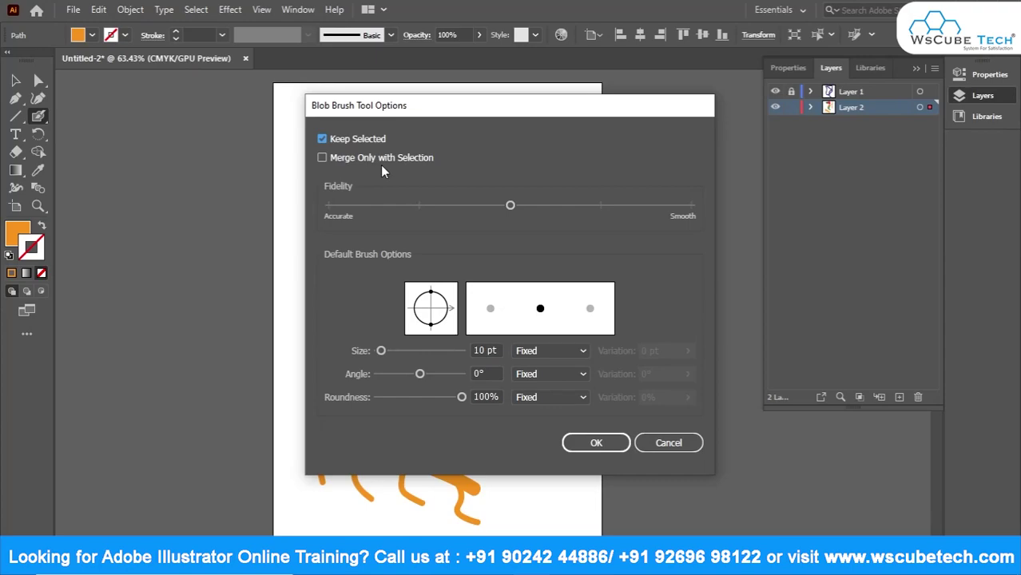
{"action": "left_click", "coordinate": [668, 443]}
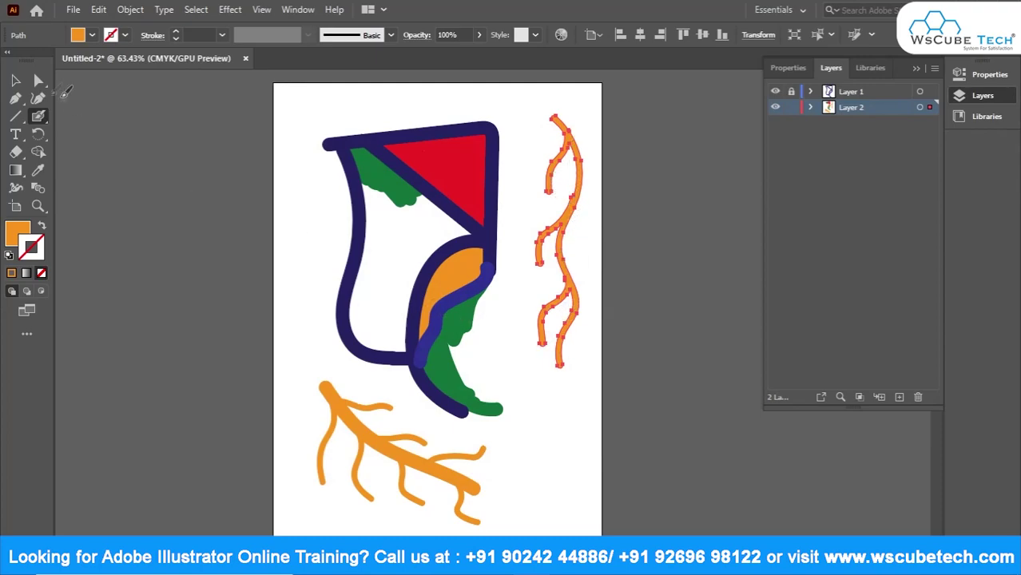
{"action": "left_click", "coordinate": [15, 81]}
{"action": "left_click", "coordinate": [45, 113]}
{"action": "double_click", "coordinate": [45, 114]}
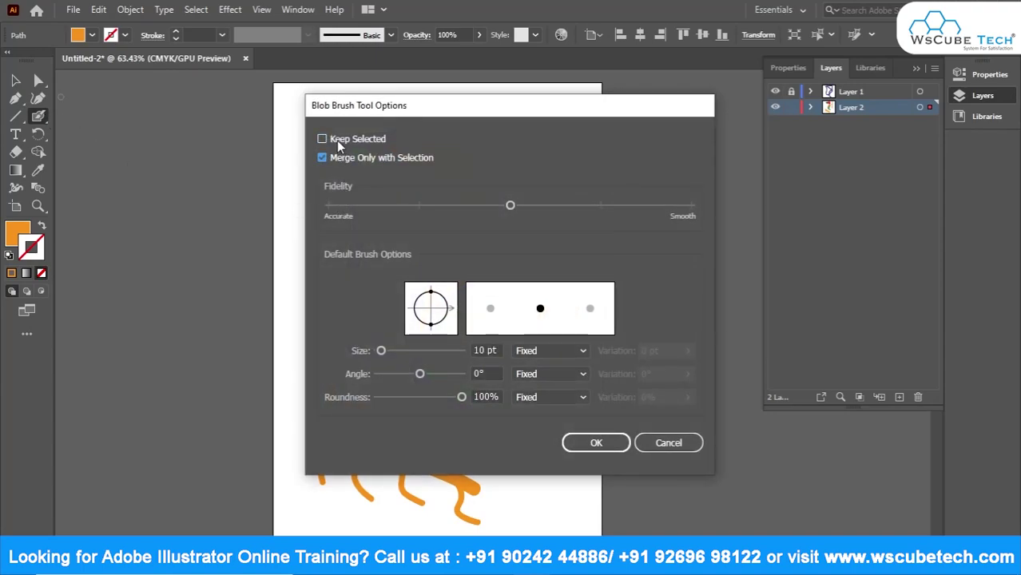
{"action": "left_click", "coordinate": [596, 444]}
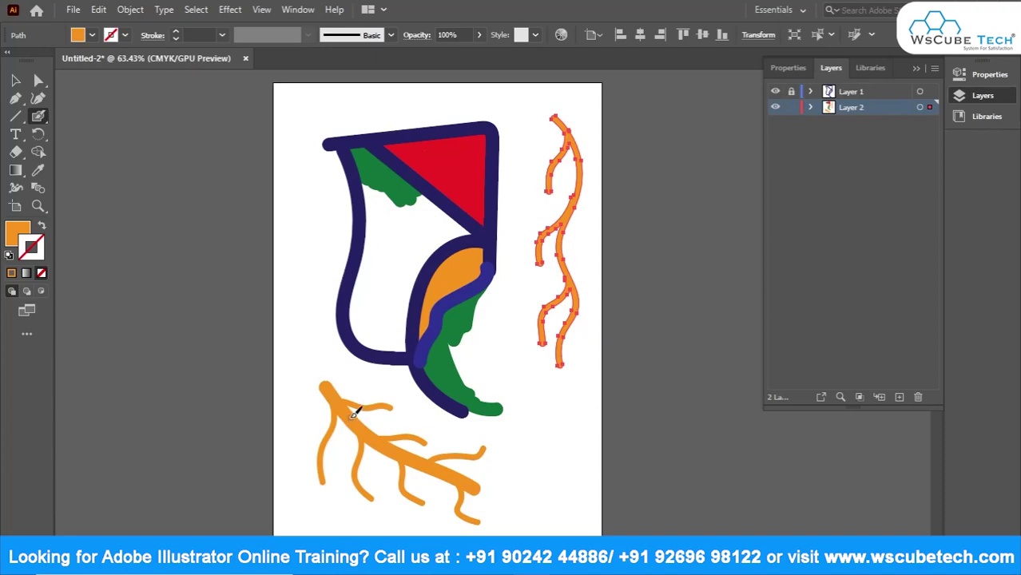
Paint one twig above and one below the diagonal orange branch, and move both twigs off it to the right.
{"action": "mouse_move", "coordinate": [354, 413]}
{"action": "left_mouse_down"}
{"action": "mouse_move", "coordinate": [408, 420]}
{"action": "mouse_move", "coordinate": [444, 432]}
{"action": "left_mouse_up"}
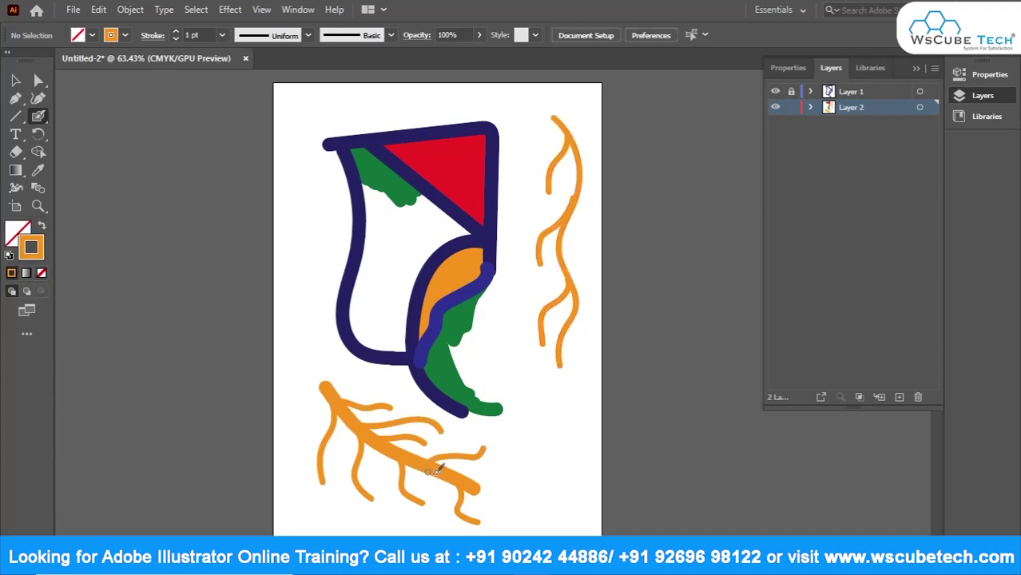
{"action": "left_click", "coordinate": [15, 81]}
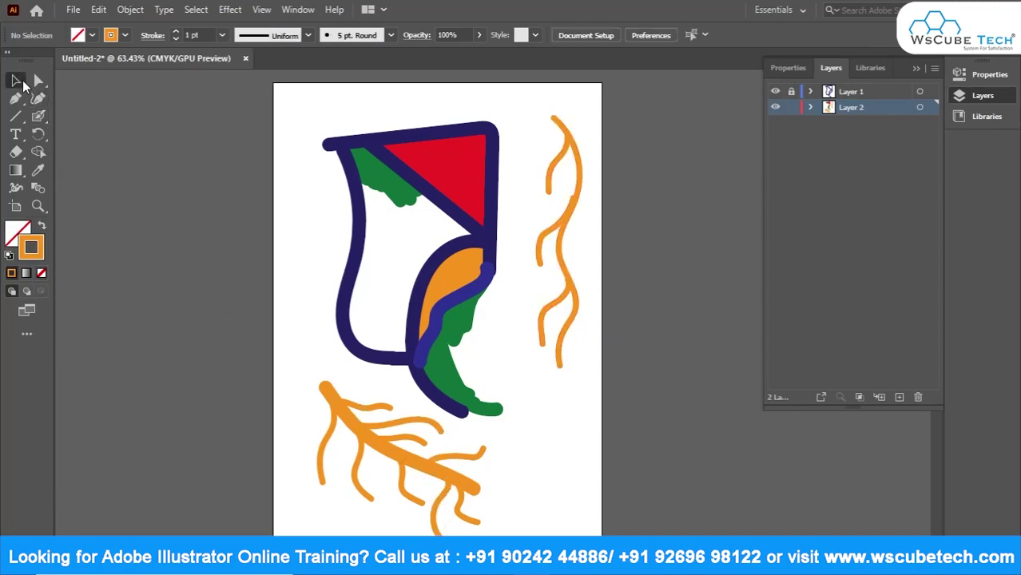
{"action": "left_click", "coordinate": [390, 426]}
{"action": "left_click_drag", "start_coordinate": [392, 425], "coordinate": [563, 416]}
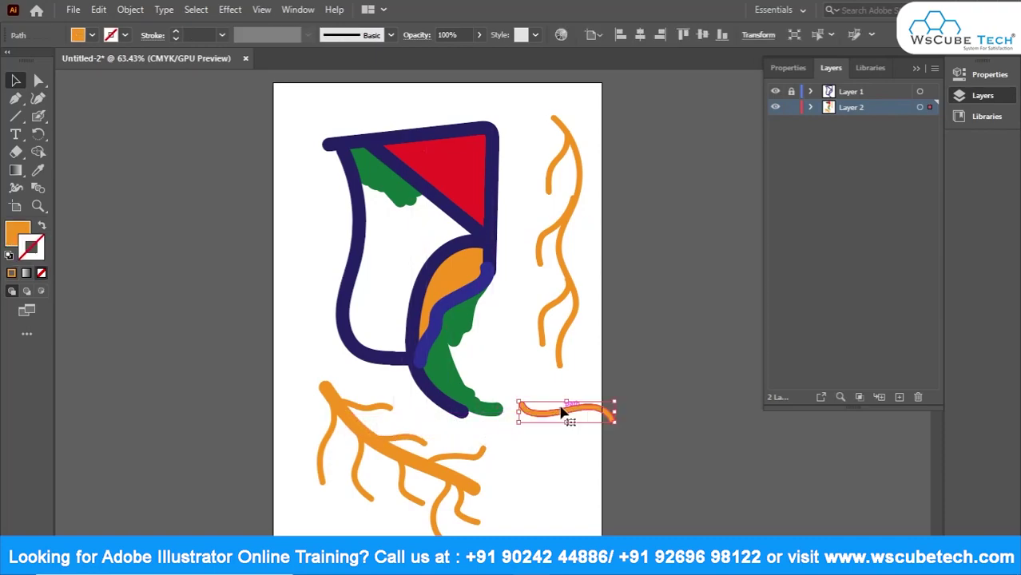
{"action": "left_click_drag", "start_coordinate": [443, 497], "coordinate": [567, 476]}
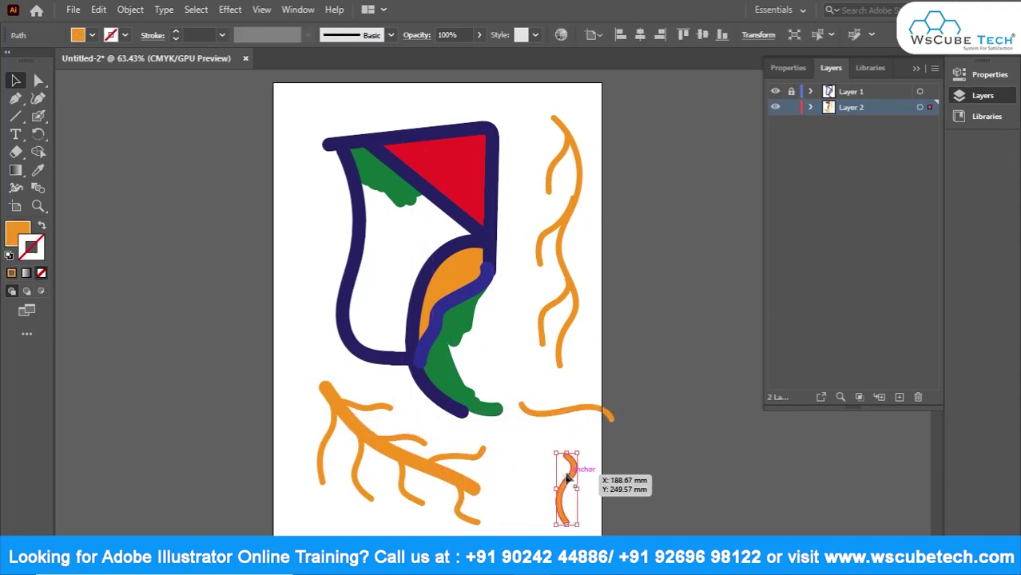
Shift the diagonal branch slightly up and left, place the two loose twigs crossing beyond its right end, and deselect.
{"action": "left_click", "coordinate": [465, 459]}
{"action": "left_click_drag", "start_coordinate": [465, 459], "coordinate": [452, 453]}
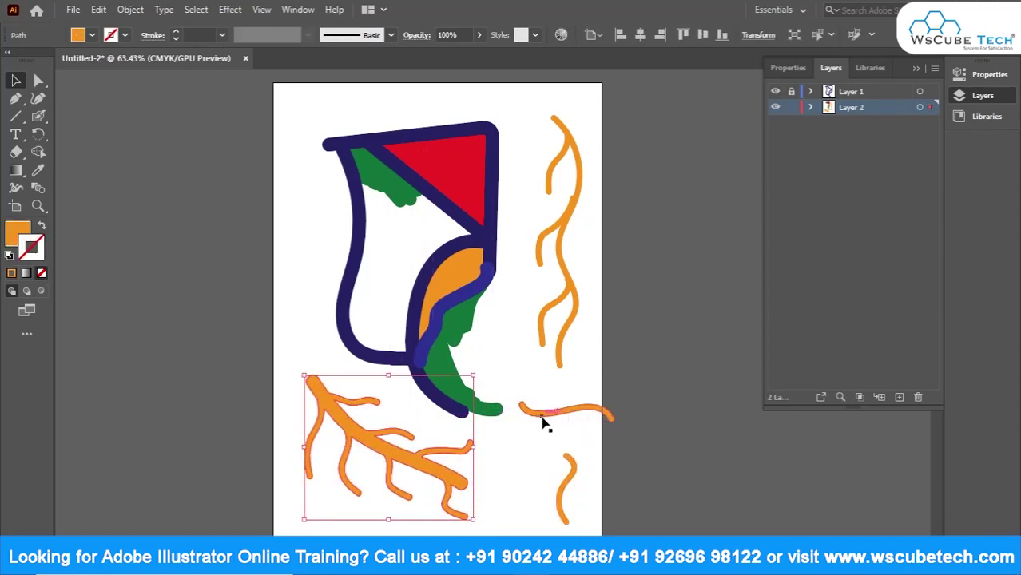
{"action": "mouse_move", "coordinate": [544, 416]}
{"action": "left_mouse_down"}
{"action": "mouse_move", "coordinate": [440, 469]}
{"action": "mouse_move", "coordinate": [481, 482]}
{"action": "left_mouse_up"}
{"action": "mouse_move", "coordinate": [563, 478]}
{"action": "left_mouse_down"}
{"action": "mouse_move", "coordinate": [535, 521]}
{"action": "mouse_move", "coordinate": [528, 470]}
{"action": "left_mouse_up"}
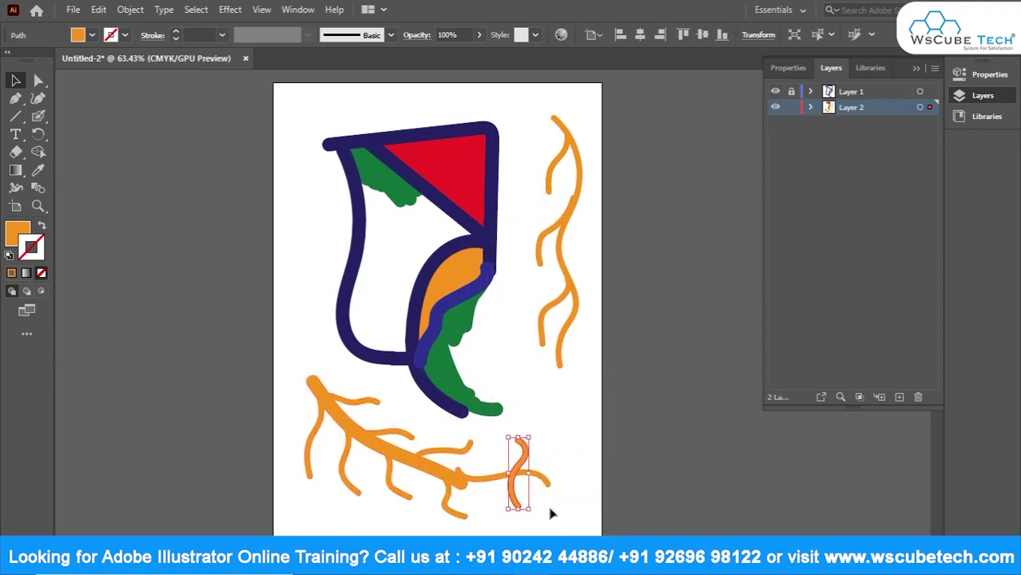
{"action": "left_click", "coordinate": [552, 423]}
Turn off Merge Only with Selection in the Blob Brush options.
{"action": "double_click", "coordinate": [38, 116]}
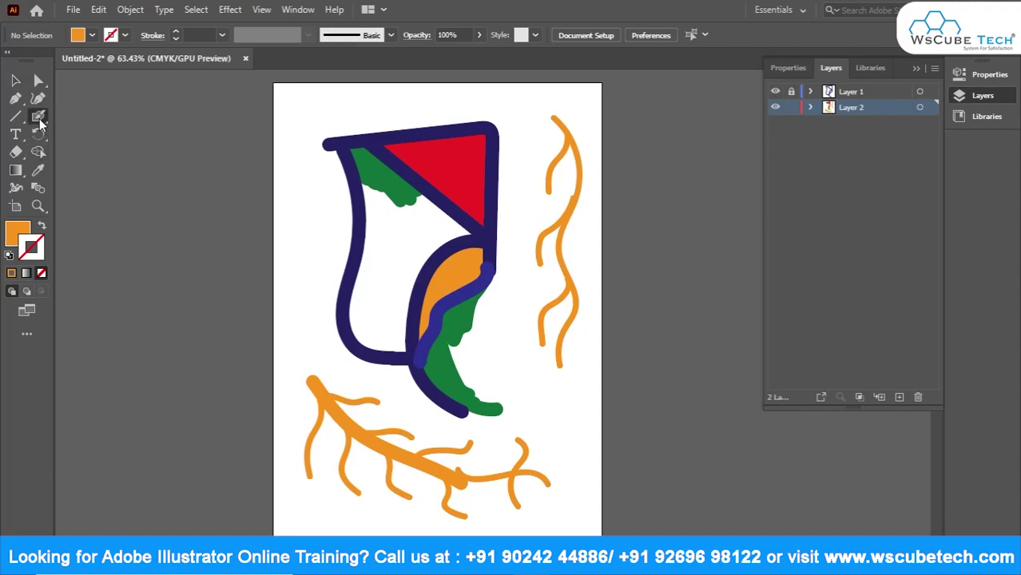
{"action": "left_click", "coordinate": [360, 158]}
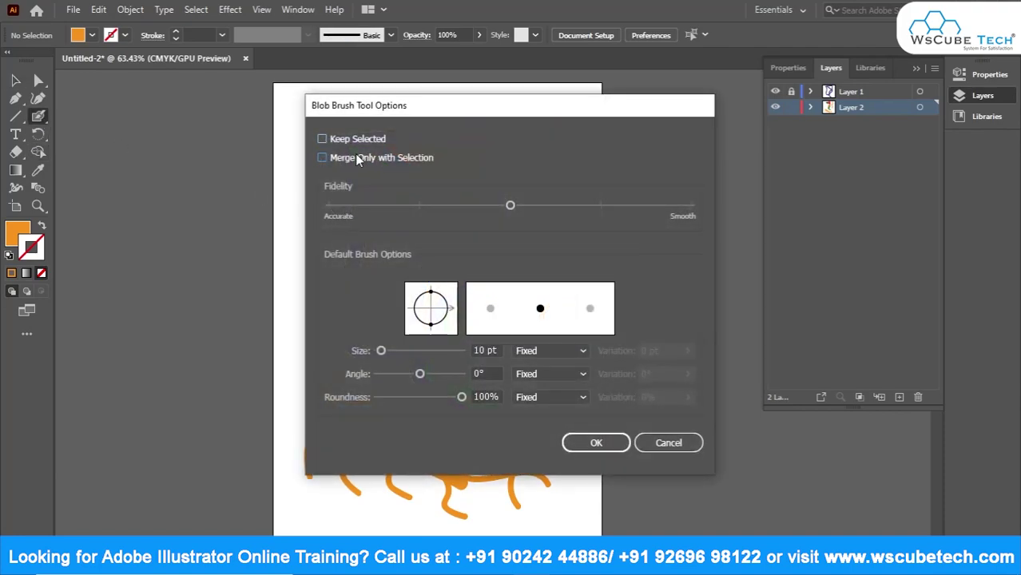
{"action": "left_click", "coordinate": [596, 444]}
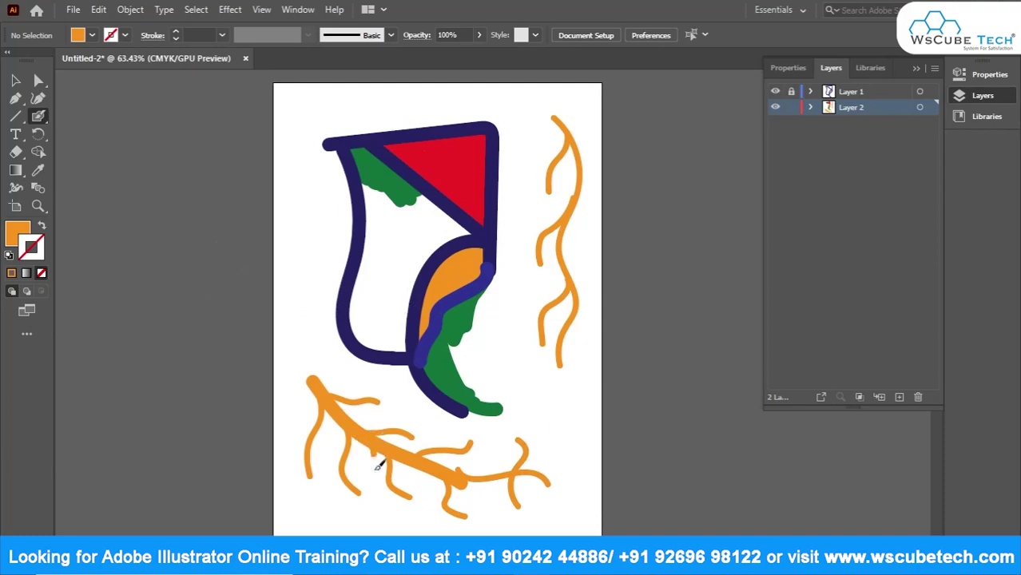
Paint four more orange Blob Brush twigs on the diagonal branch, two on its upper side and two on its lower side.
{"action": "left_click_drag", "start_coordinate": [378, 468], "coordinate": [386, 513]}
{"action": "key", "text": "shift+x"}
{"action": "left_click_drag", "start_coordinate": [358, 415], "coordinate": [404, 429]}
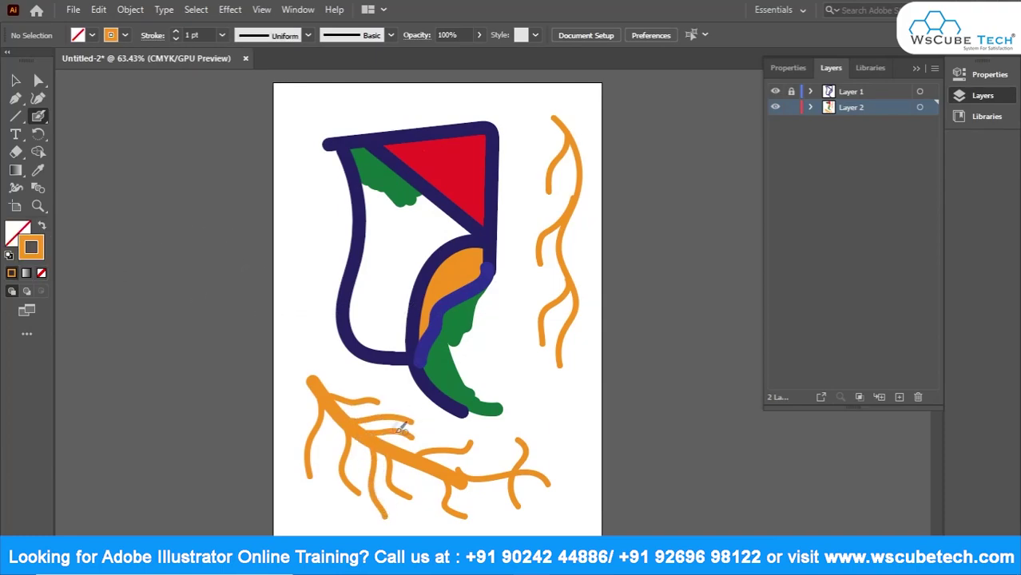
{"action": "left_click_drag", "start_coordinate": [320, 385], "coordinate": [390, 382]}
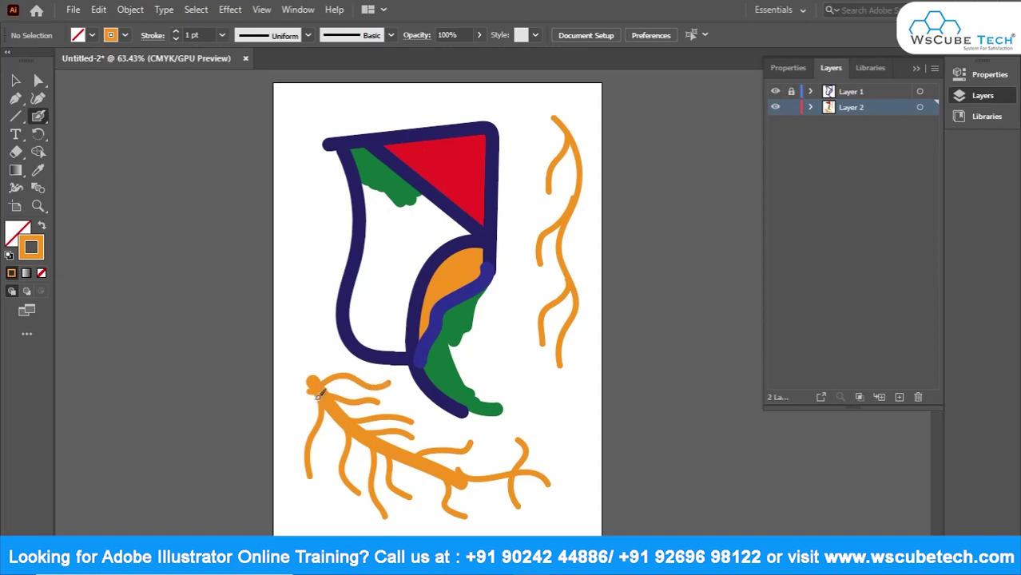
{"action": "left_click_drag", "start_coordinate": [318, 393], "coordinate": [292, 462]}
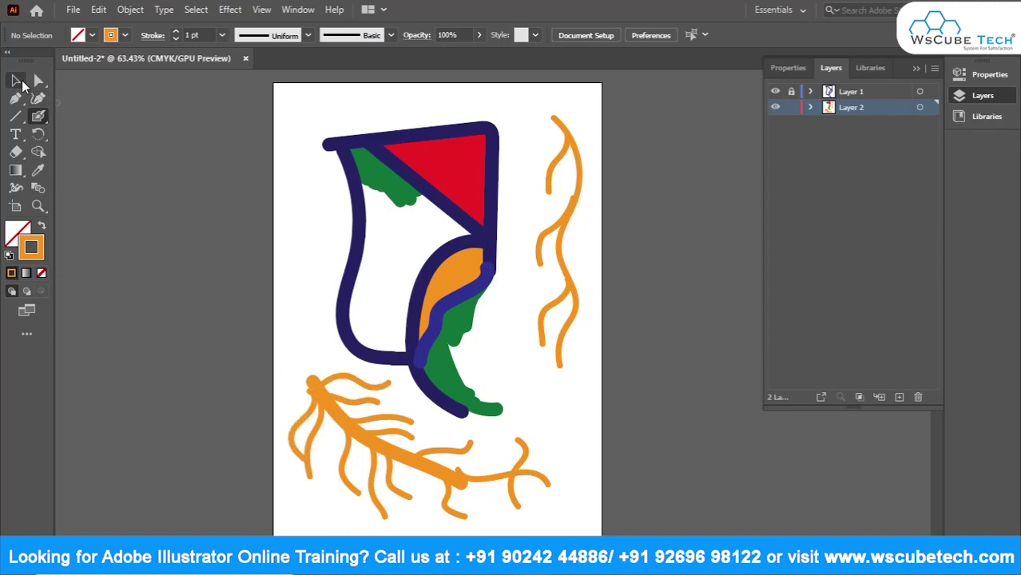
Select the diagonal branch with its newly painted twigs and move it left off the artboard.
{"action": "left_click", "coordinate": [16, 81]}
{"action": "left_click", "coordinate": [344, 424]}
{"action": "left_click_drag", "start_coordinate": [345, 422], "coordinate": [158, 298]}
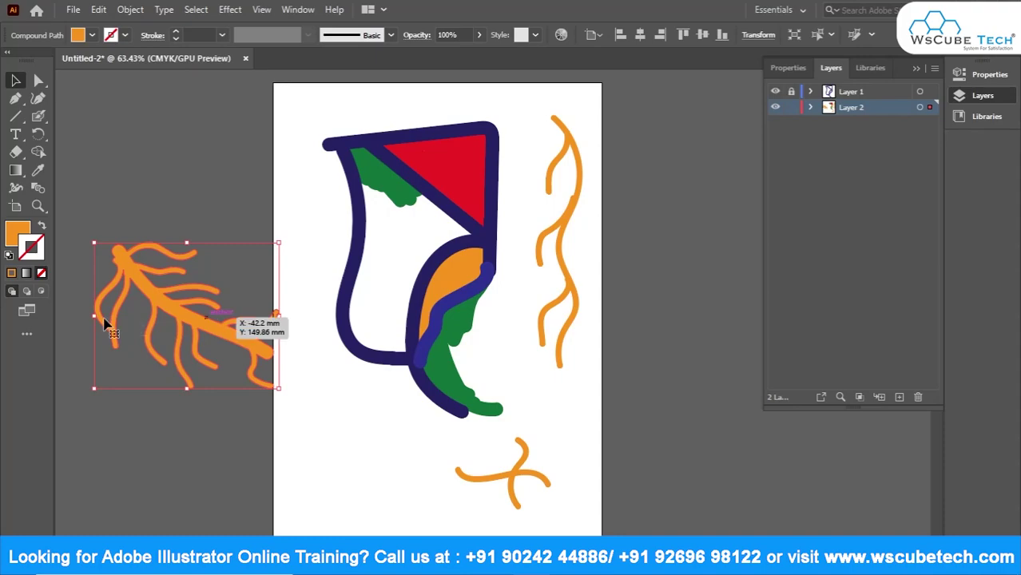
Set the Blob Brush fidelity to Accurate and paint a wavy horizontal orange stroke below the drawing.
{"action": "double_click", "coordinate": [37, 115]}
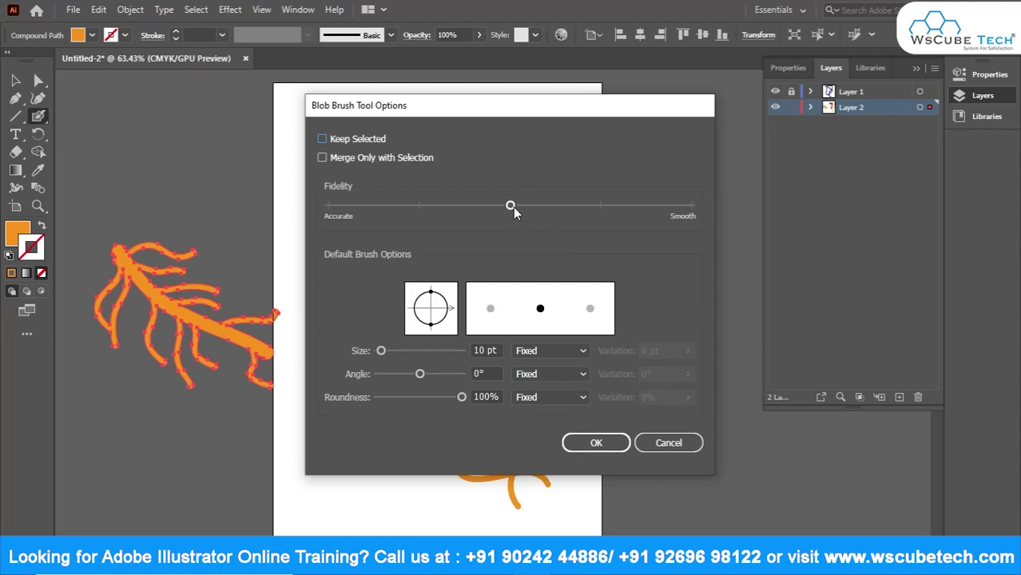
{"action": "left_click_drag", "start_coordinate": [515, 208], "coordinate": [328, 206]}
{"action": "left_click", "coordinate": [582, 444]}
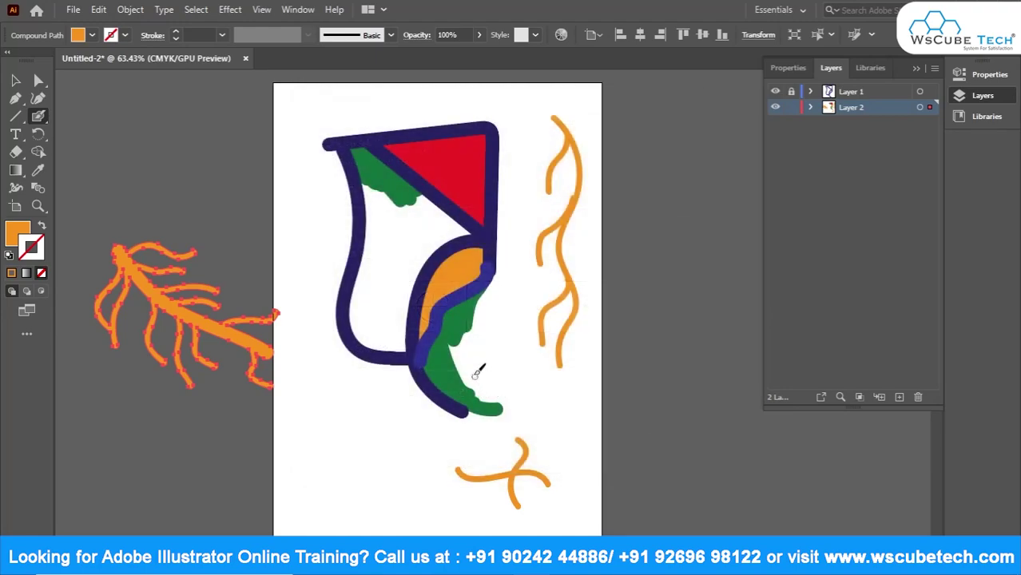
{"action": "mouse_move", "coordinate": [303, 452]}
{"action": "left_mouse_down"}
{"action": "mouse_move", "coordinate": [335, 445]}
{"action": "mouse_move", "coordinate": [355, 455]}
{"action": "mouse_move", "coordinate": [374, 443]}
{"action": "mouse_move", "coordinate": [393, 453]}
{"action": "mouse_move", "coordinate": [493, 450]}
{"action": "left_mouse_up"}
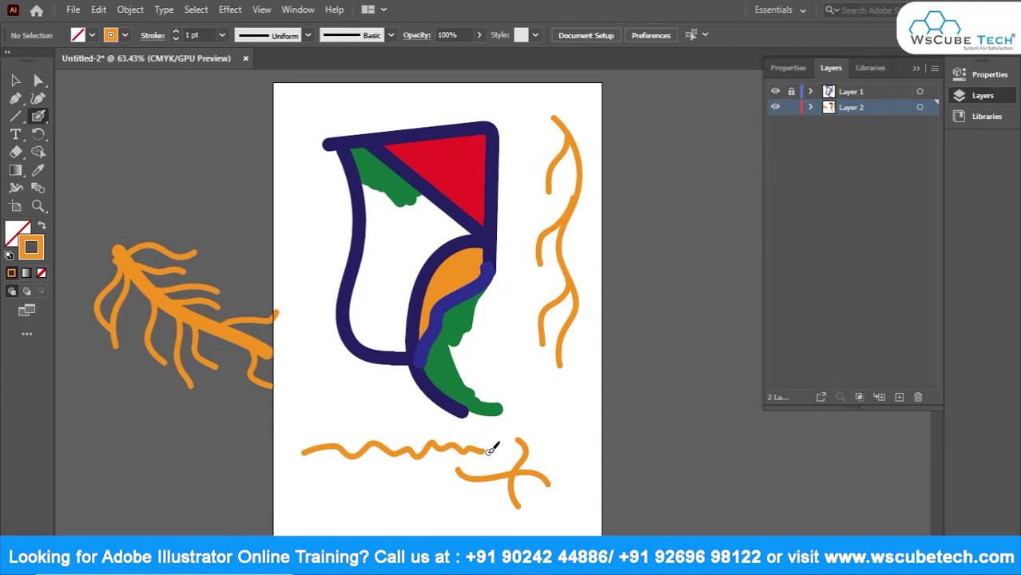
Set the Blob Brush fidelity to Smooth and paint two horizontal strokes below the wavy one.
{"action": "double_click", "coordinate": [46, 120]}
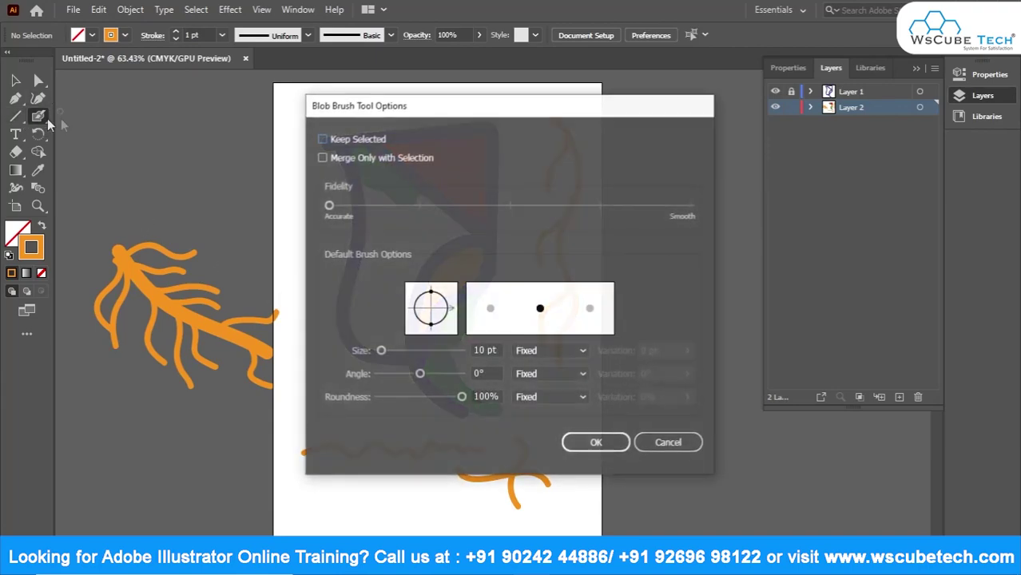
{"action": "left_click_drag", "start_coordinate": [329, 205], "coordinate": [691, 206]}
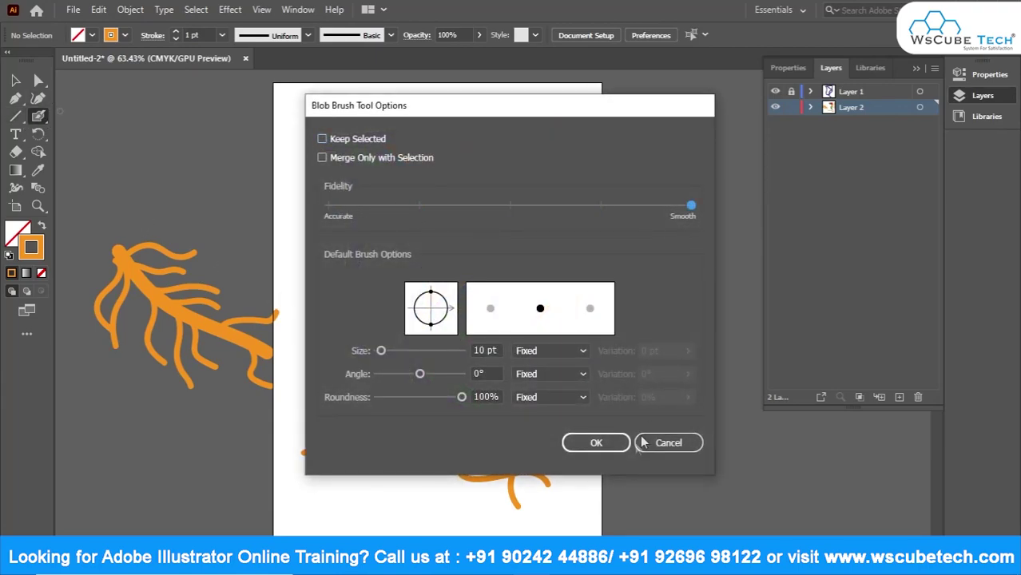
{"action": "left_click", "coordinate": [597, 443]}
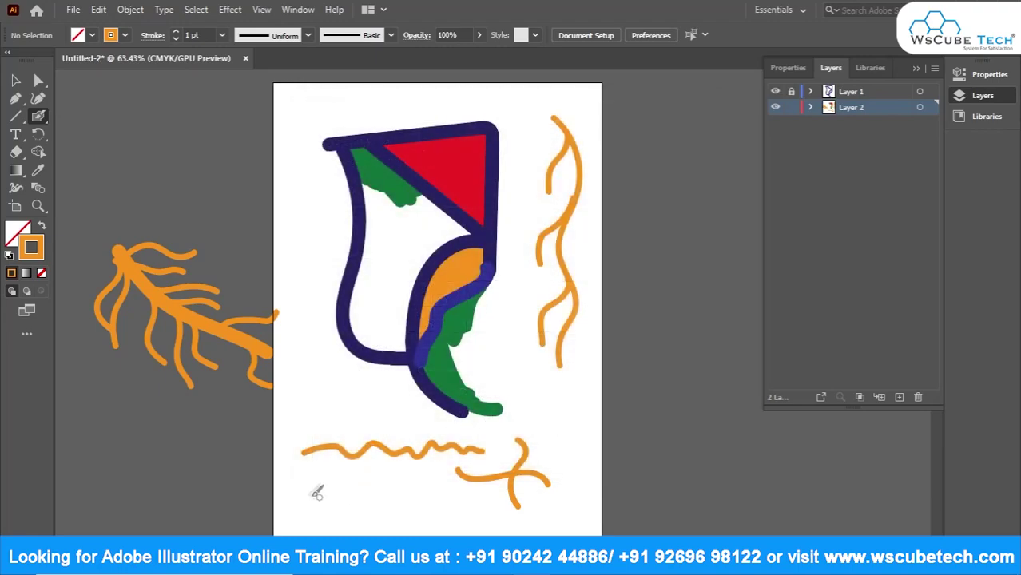
{"action": "left_click_drag", "start_coordinate": [298, 495], "coordinate": [484, 496]}
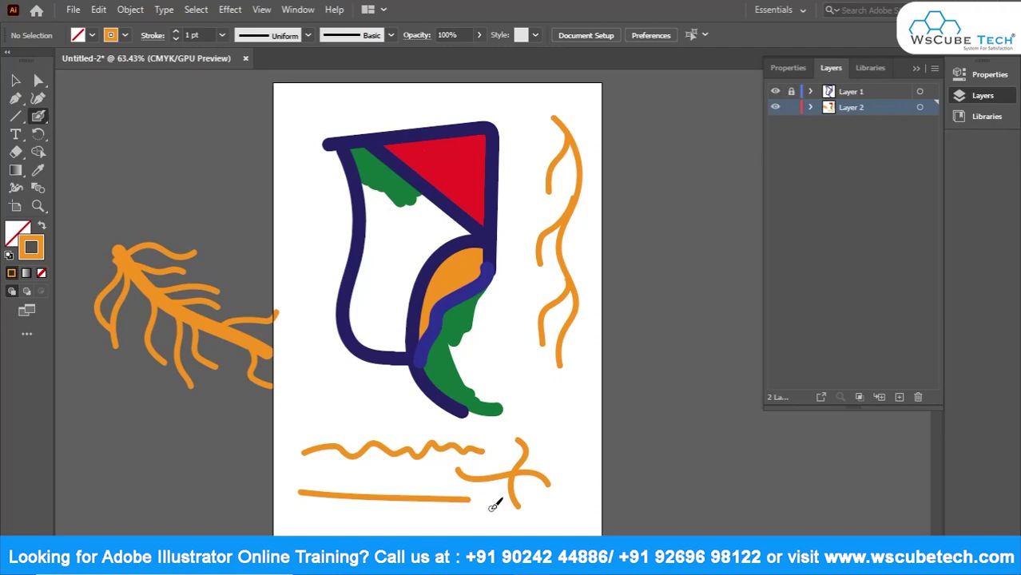
{"action": "left_click_drag", "start_coordinate": [300, 515], "coordinate": [446, 520]}
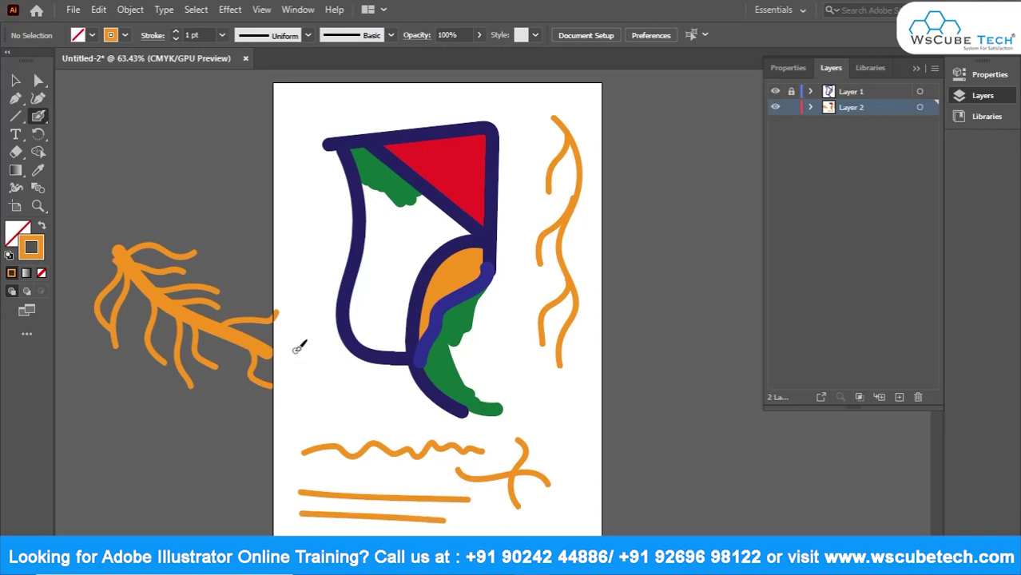
Paint a V shape, a horizontal stroke above the wavy line, and crossing vertical and horizontal strokes at the page's lower right.
{"action": "mouse_move", "coordinate": [296, 362]}
{"action": "left_mouse_down"}
{"action": "mouse_move", "coordinate": [316, 404]}
{"action": "mouse_move", "coordinate": [352, 369]}
{"action": "left_mouse_up"}
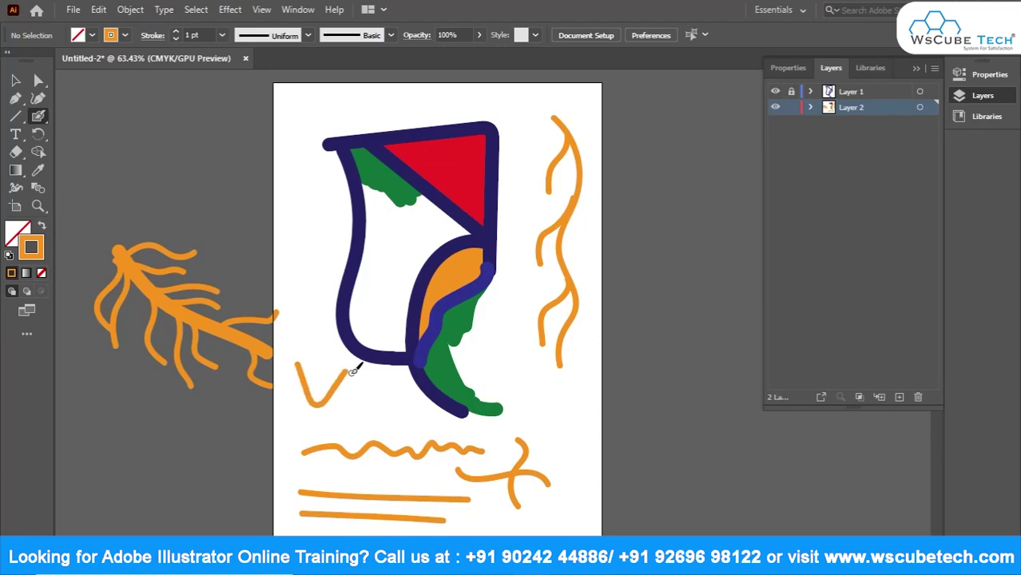
{"action": "left_click_drag", "start_coordinate": [297, 432], "coordinate": [522, 429]}
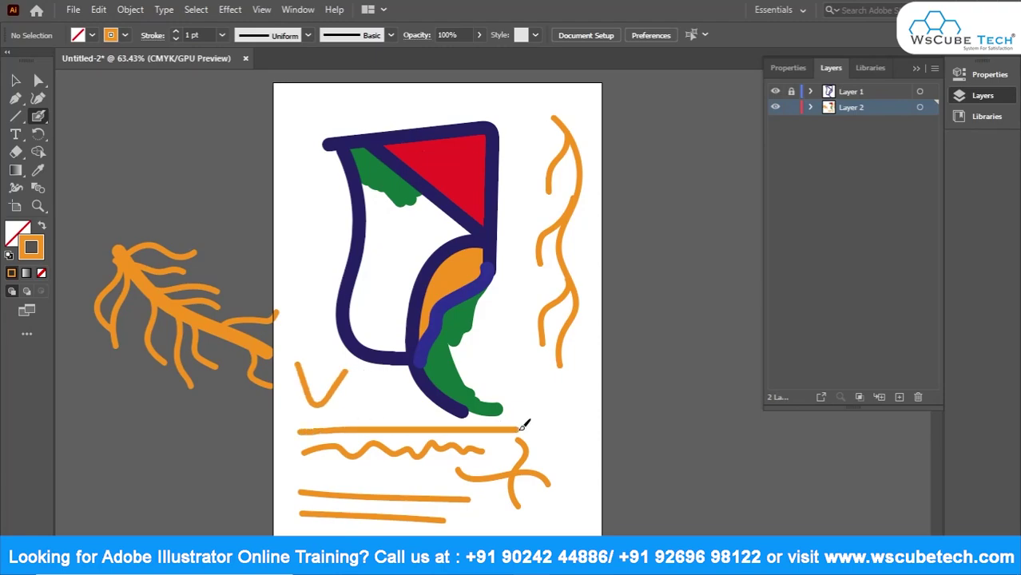
{"action": "left_click_drag", "start_coordinate": [561, 372], "coordinate": [564, 533]}
{"action": "mouse_move", "coordinate": [600, 394]}
{"action": "left_mouse_down"}
{"action": "mouse_move", "coordinate": [511, 397]}
{"action": "mouse_move", "coordinate": [536, 394]}
{"action": "mouse_move", "coordinate": [533, 437]}
{"action": "left_mouse_up"}
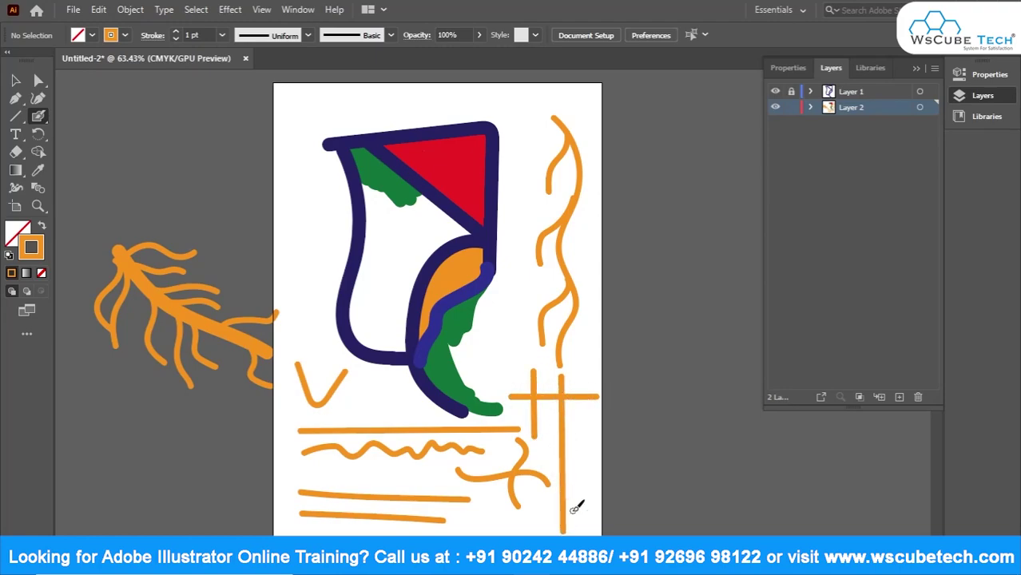
Set the Blob Brush fidelity back to Accurate and paint a long vertical stroke between the drawing and the vertical branched shape.
{"action": "double_click", "coordinate": [38, 115]}
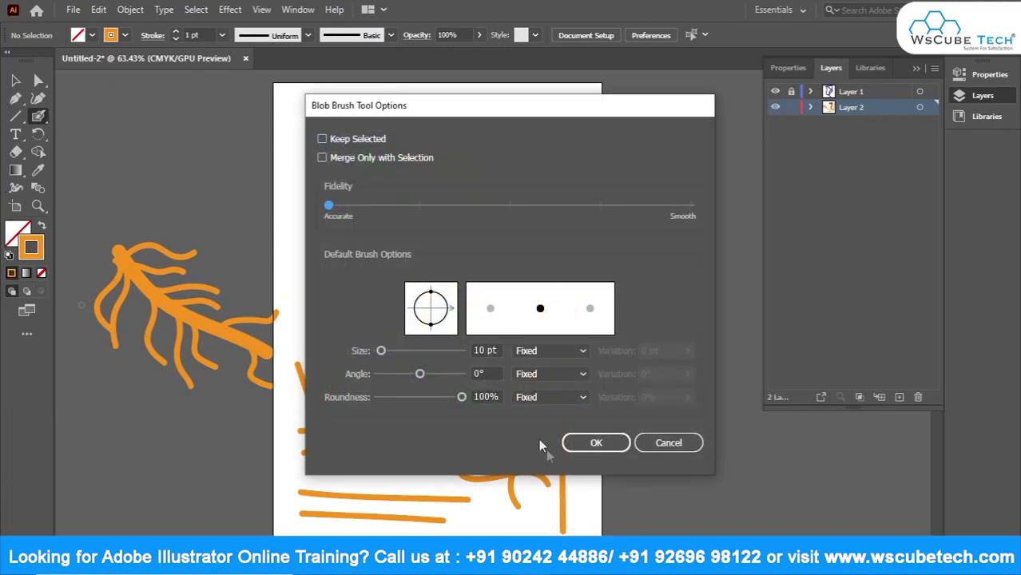
{"action": "left_click", "coordinate": [595, 445]}
{"action": "mouse_move", "coordinate": [520, 276]}
{"action": "left_mouse_down"}
{"action": "mouse_move", "coordinate": [510, 394]}
{"action": "mouse_move", "coordinate": [530, 529]}
{"action": "left_mouse_up"}
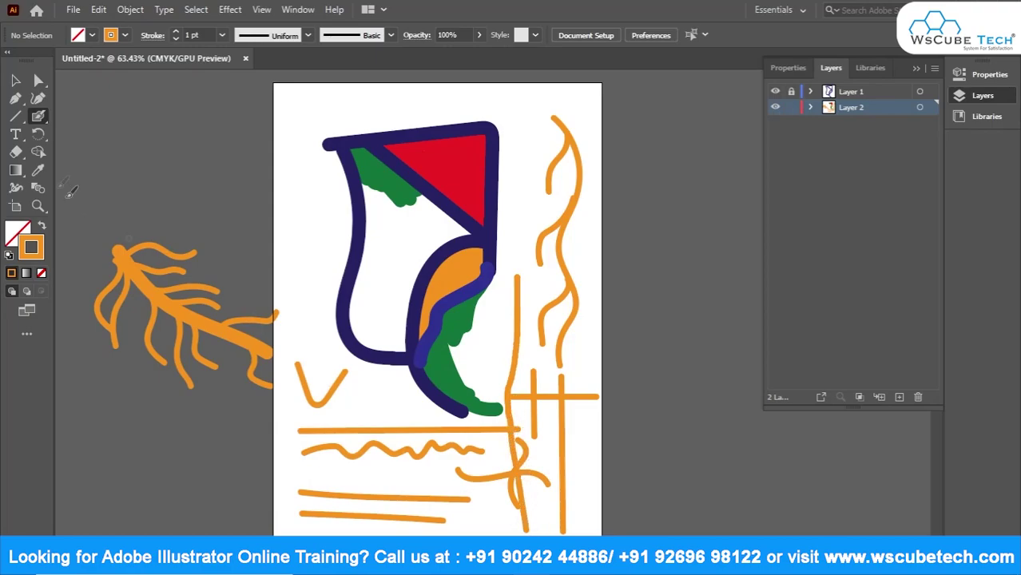
Set the Blob Brush fidelity to the middle position between Accurate and Smooth.
{"action": "right_click", "coordinate": [37, 118]}
{"action": "left_click", "coordinate": [72, 133]}
{"action": "double_click", "coordinate": [38, 117]}
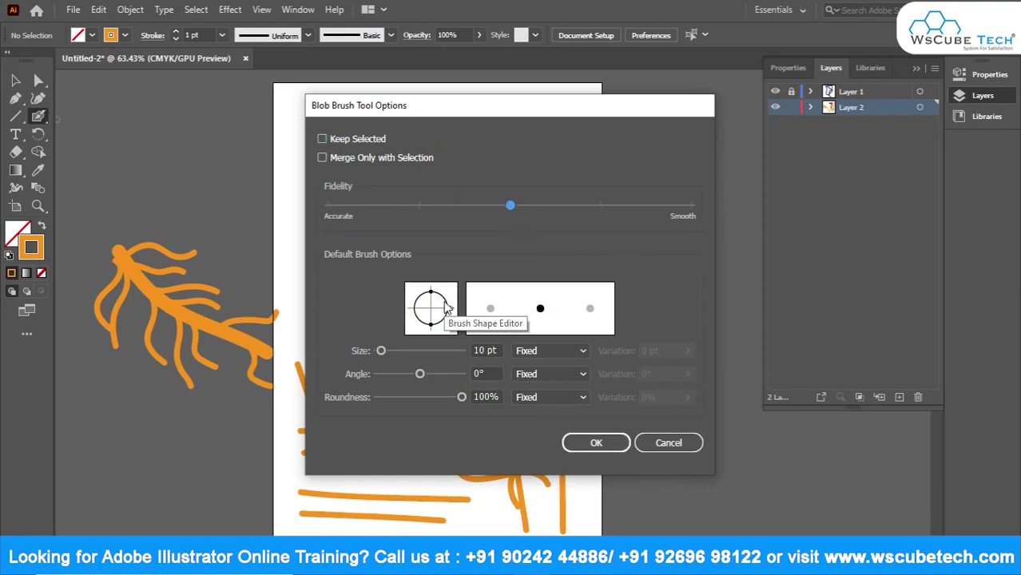
{"action": "left_click", "coordinate": [593, 443]}
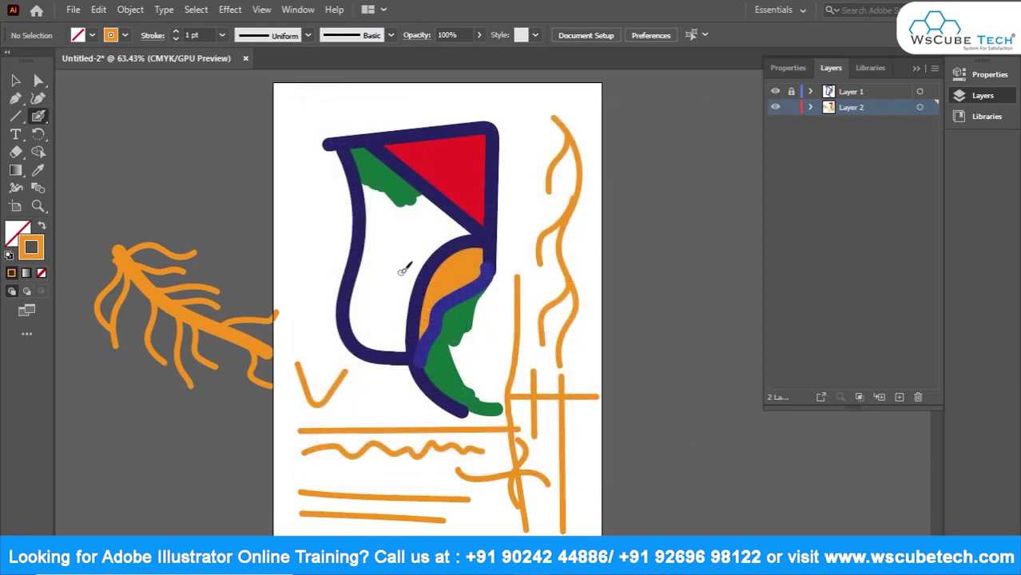
Select all unlocked artwork on Layer 2 and delete it.
{"action": "key", "text": "ctrl+a"}
{"action": "key", "text": "Delete"}
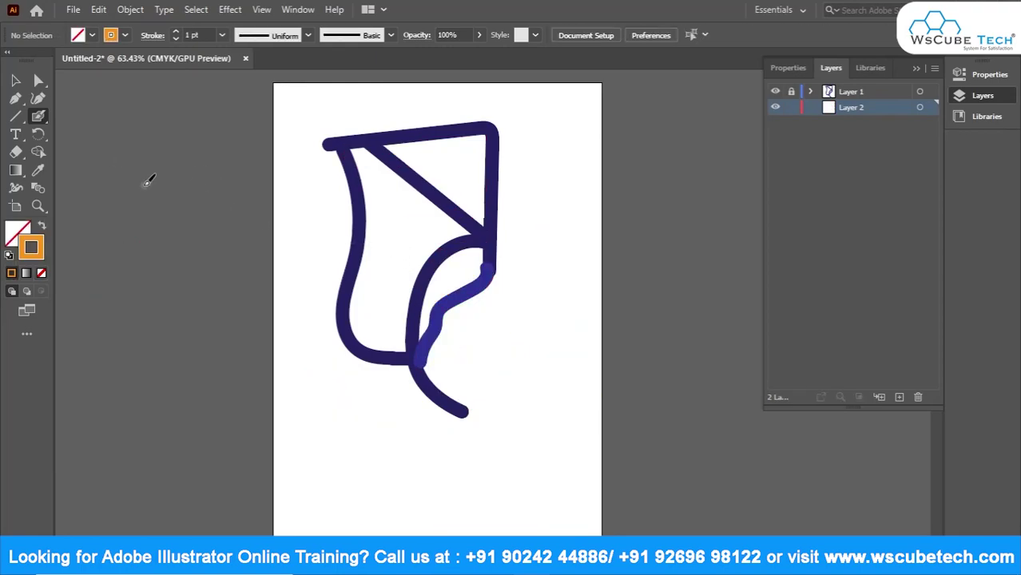
Keep Layer 2 active and set the Blob Brush size to 36 pt, angle to -45° and roundness to 49%.
{"action": "left_click", "coordinate": [873, 94]}
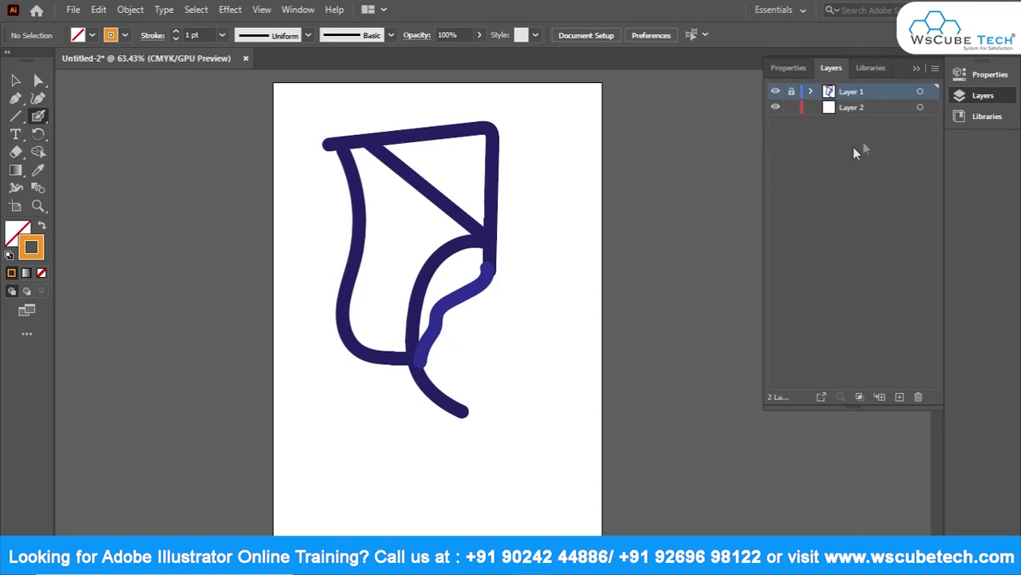
{"action": "left_click", "coordinate": [882, 112]}
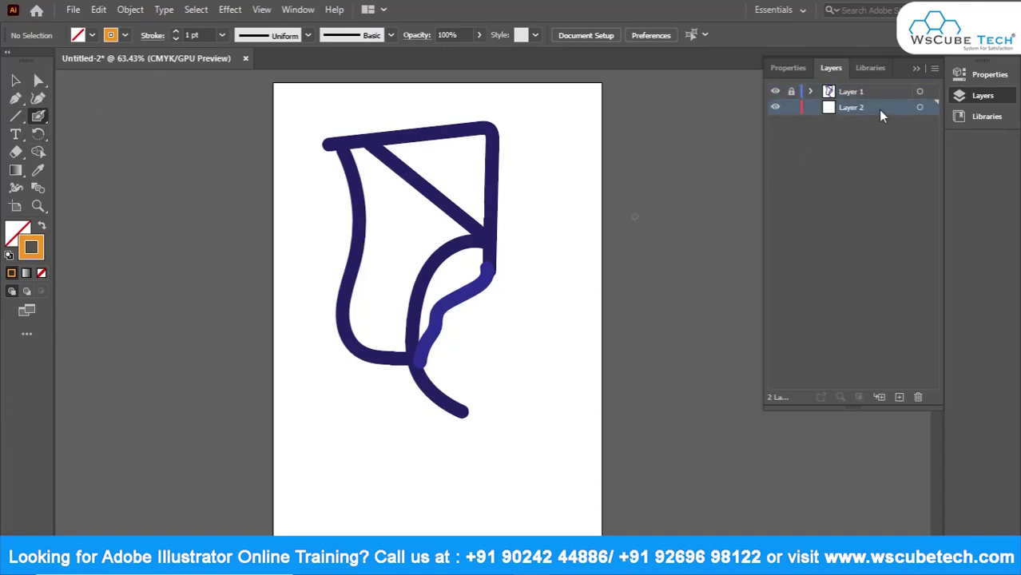
{"action": "double_click", "coordinate": [38, 117]}
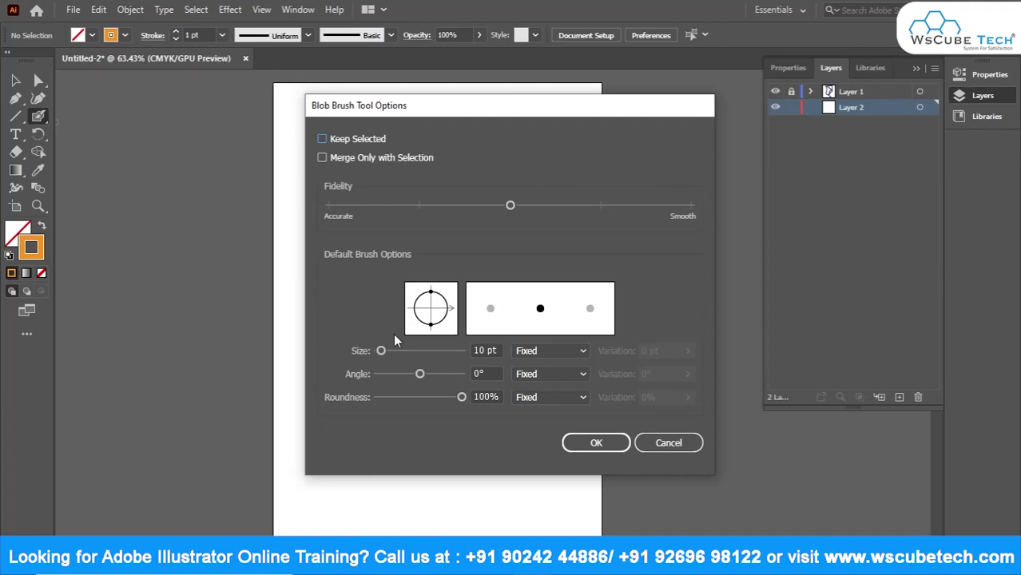
{"action": "left_click_drag", "start_coordinate": [381, 354], "coordinate": [400, 356]}
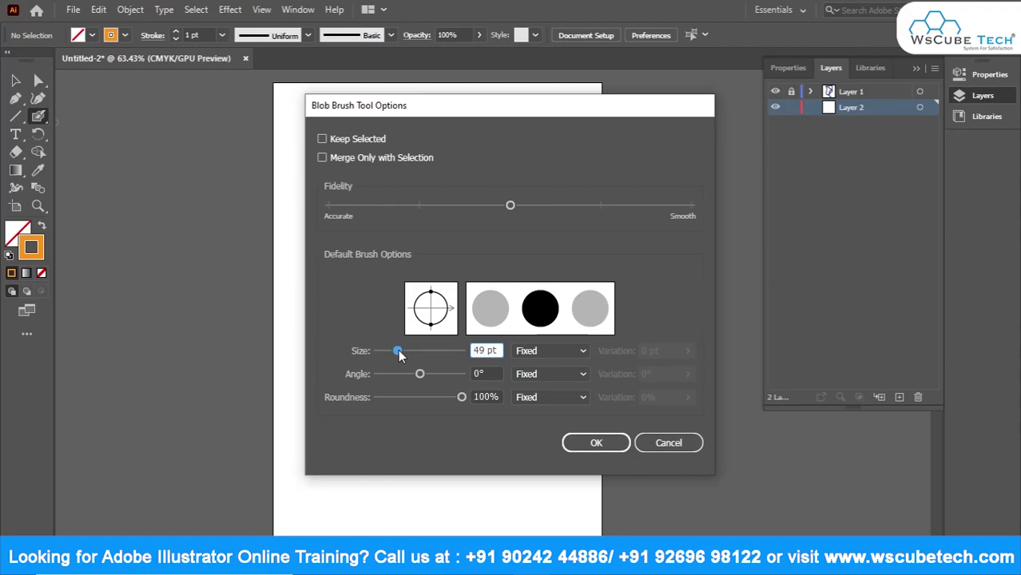
{"action": "left_click_drag", "start_coordinate": [399, 354], "coordinate": [408, 379]}
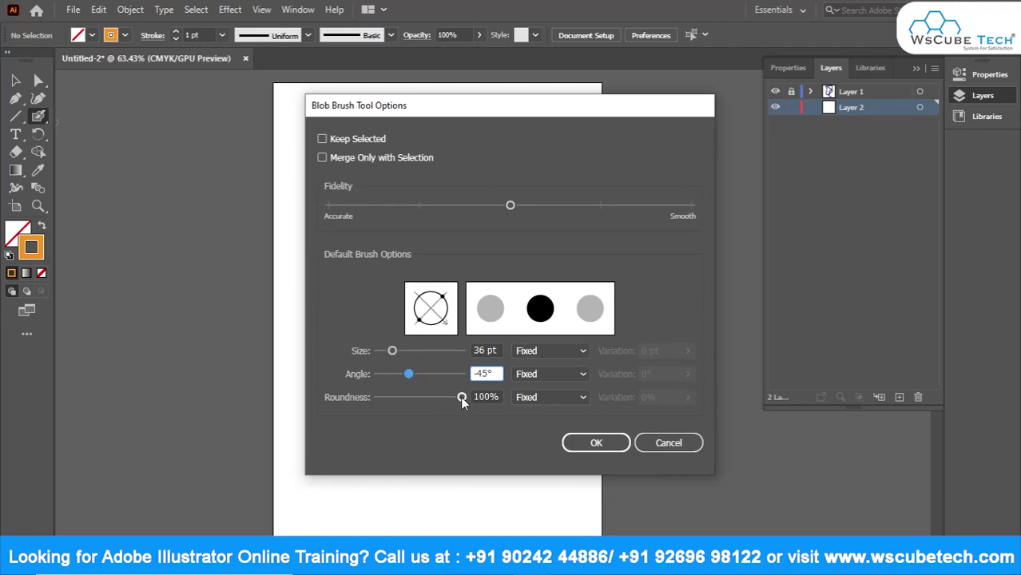
{"action": "mouse_move", "coordinate": [461, 398]}
{"action": "left_mouse_down"}
{"action": "mouse_move", "coordinate": [399, 404]}
{"action": "mouse_move", "coordinate": [468, 401]}
{"action": "mouse_move", "coordinate": [421, 402]}
{"action": "left_mouse_up"}
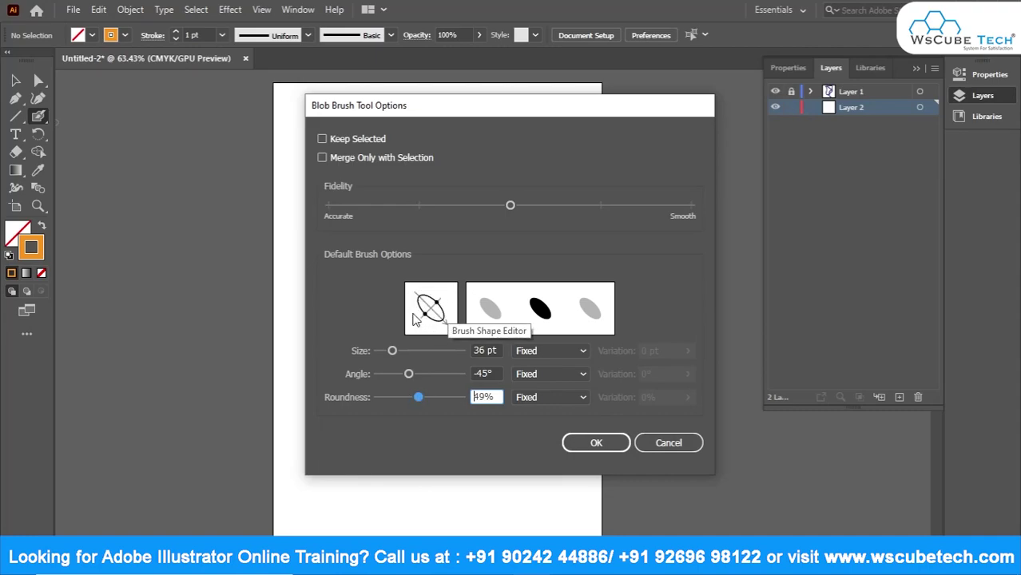
Reshape the Blob Brush tip to an angle of 39° and a roundness of 28%, and apply the options.
{"action": "left_click_drag", "start_coordinate": [447, 330], "coordinate": [455, 295]}
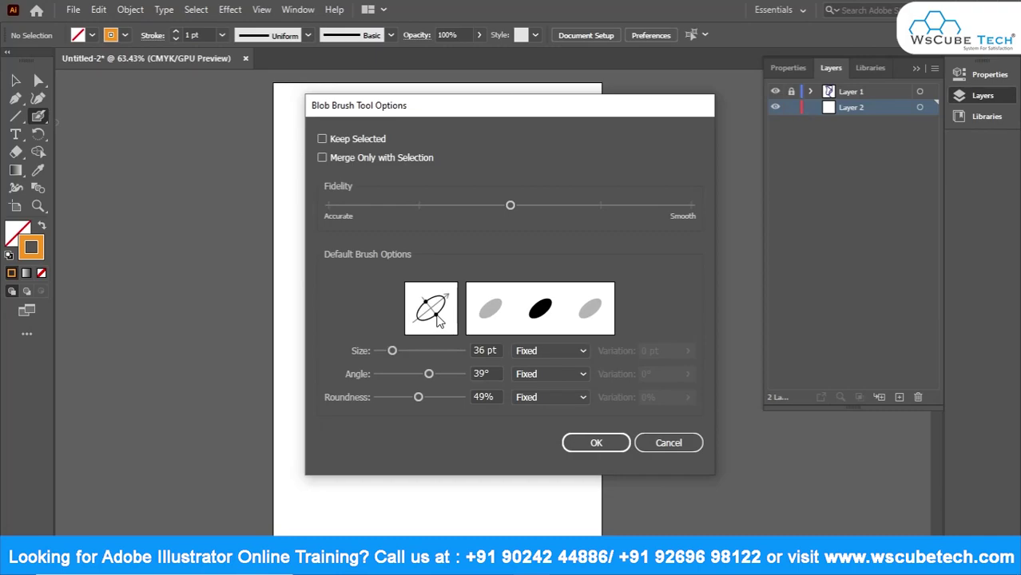
{"action": "mouse_move", "coordinate": [436, 318]}
{"action": "left_mouse_down"}
{"action": "mouse_move", "coordinate": [425, 319]}
{"action": "mouse_move", "coordinate": [445, 329]}
{"action": "mouse_move", "coordinate": [430, 308]}
{"action": "mouse_move", "coordinate": [447, 333]}
{"action": "mouse_move", "coordinate": [429, 306]}
{"action": "mouse_move", "coordinate": [447, 335]}
{"action": "mouse_move", "coordinate": [422, 318]}
{"action": "mouse_move", "coordinate": [432, 318]}
{"action": "left_mouse_up"}
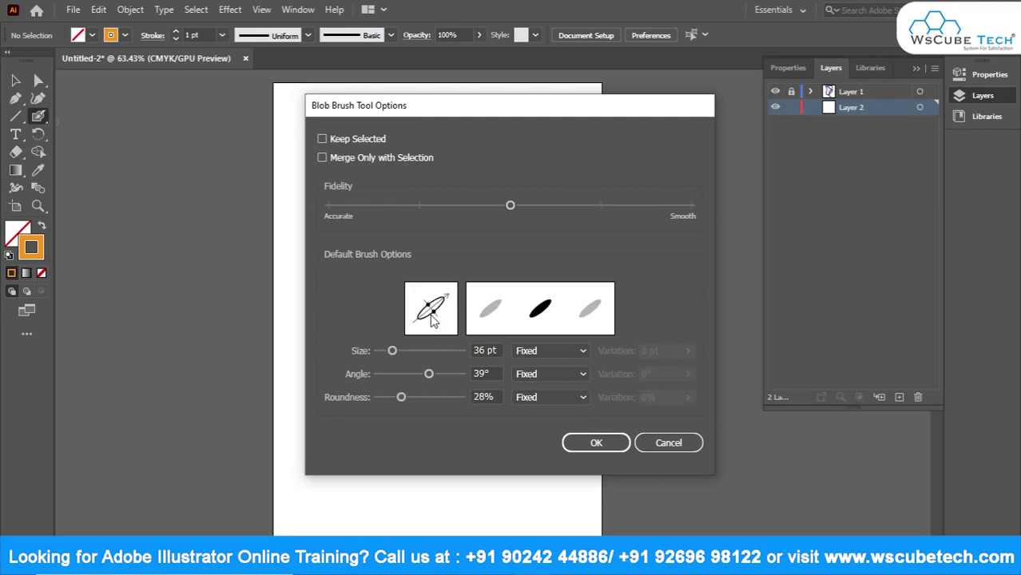
{"action": "left_click", "coordinate": [594, 444]}
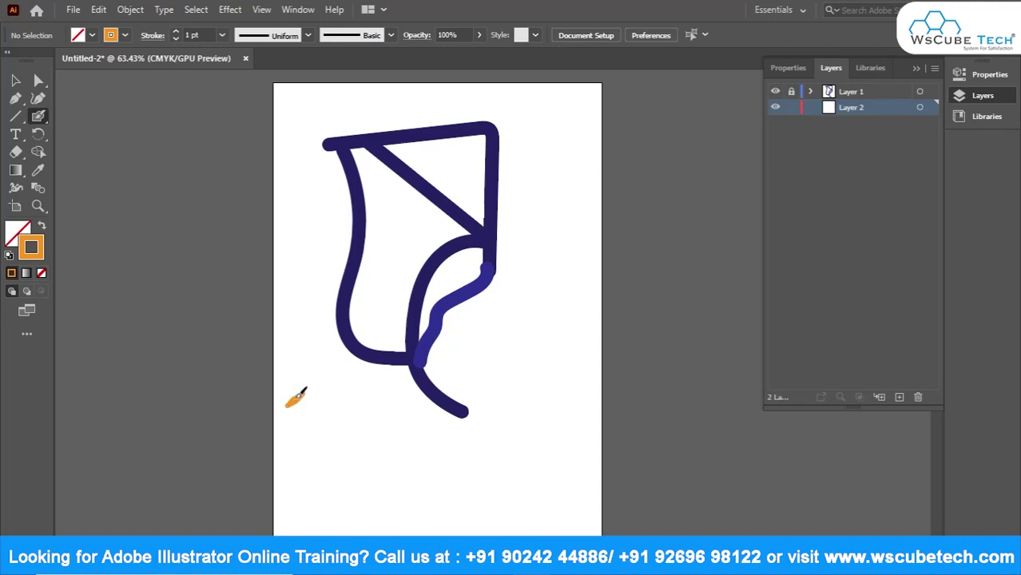
Paint two wavy strokes below the blue drawing, two vertical wavy strokes on its right side and one on its left side.
{"action": "mouse_move", "coordinate": [297, 397]}
{"action": "left_mouse_down"}
{"action": "mouse_move", "coordinate": [490, 461]}
{"action": "mouse_move", "coordinate": [510, 483]}
{"action": "left_mouse_up"}
{"action": "mouse_move", "coordinate": [318, 442]}
{"action": "left_mouse_down"}
{"action": "mouse_move", "coordinate": [308, 460]}
{"action": "mouse_move", "coordinate": [499, 491]}
{"action": "left_mouse_up"}
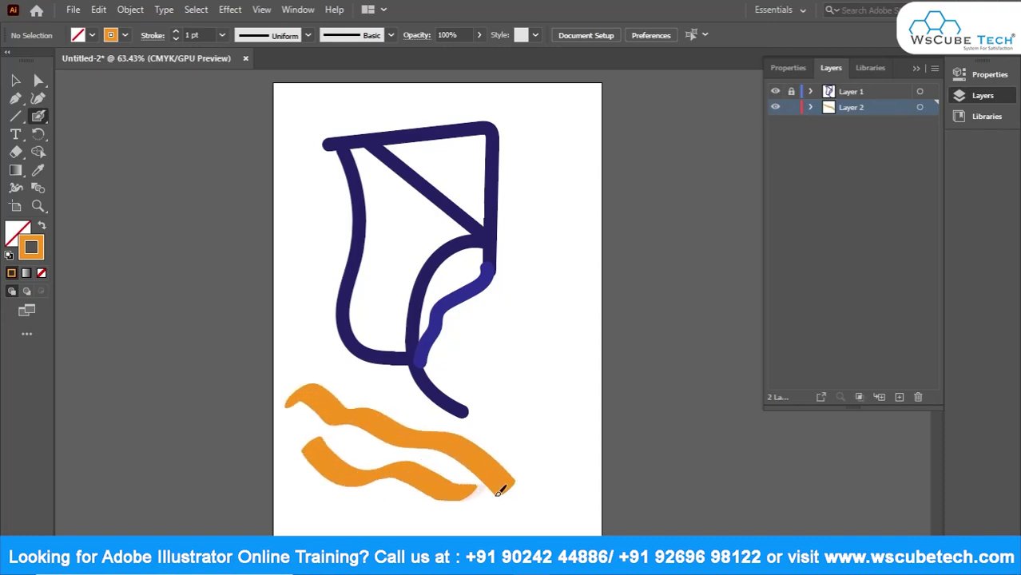
{"action": "mouse_move", "coordinate": [530, 309]}
{"action": "left_mouse_down"}
{"action": "mouse_move", "coordinate": [576, 328]}
{"action": "mouse_move", "coordinate": [531, 470]}
{"action": "left_mouse_up"}
{"action": "mouse_move", "coordinate": [543, 157]}
{"action": "left_mouse_down"}
{"action": "mouse_move", "coordinate": [573, 209]}
{"action": "mouse_move", "coordinate": [514, 306]}
{"action": "mouse_move", "coordinate": [504, 370]}
{"action": "left_mouse_up"}
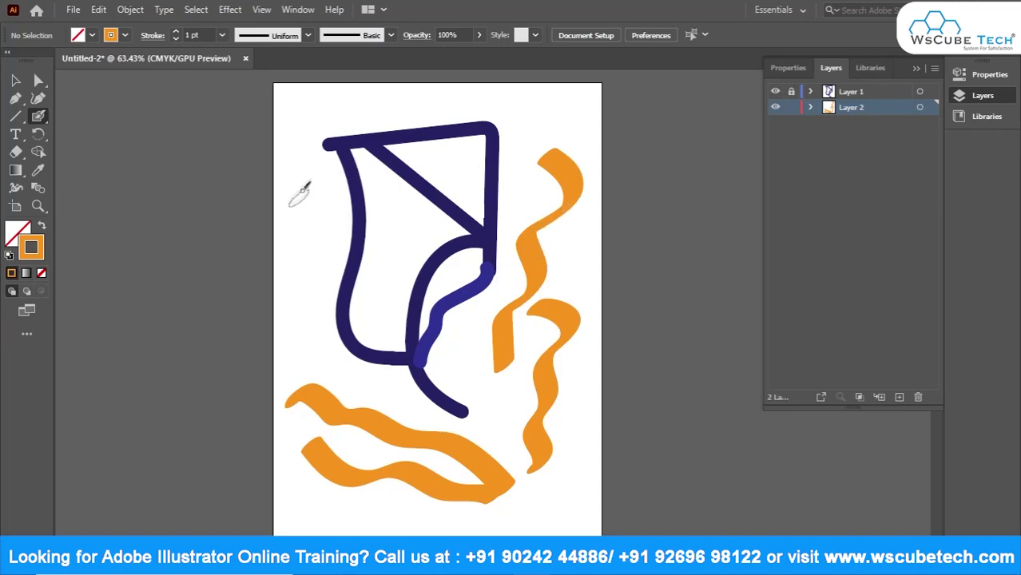
{"action": "mouse_move", "coordinate": [296, 195]}
{"action": "left_mouse_down"}
{"action": "mouse_move", "coordinate": [362, 197]}
{"action": "mouse_move", "coordinate": [303, 290]}
{"action": "mouse_move", "coordinate": [336, 323]}
{"action": "left_mouse_up"}
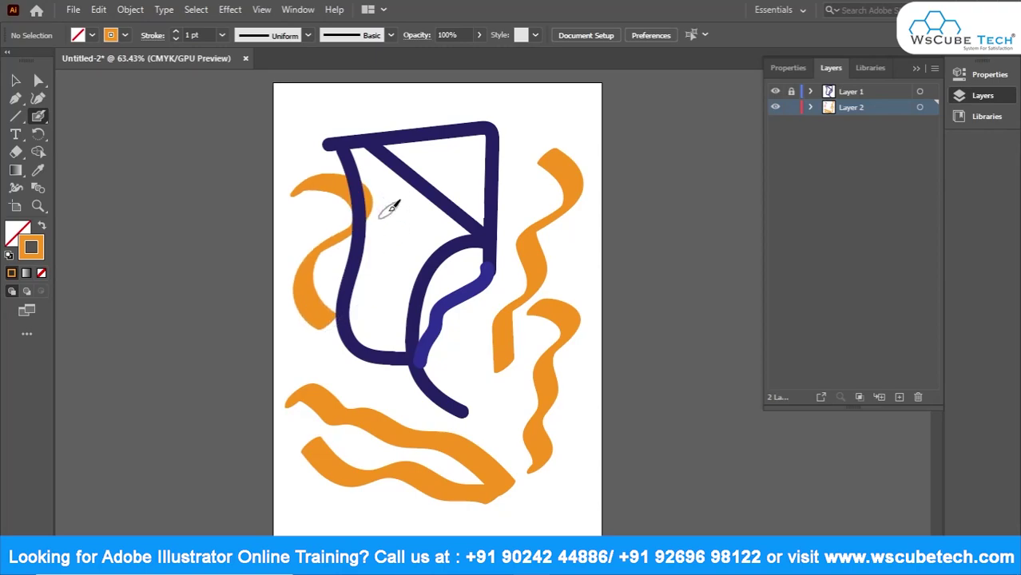
Undo the five orange wavy strokes on Layer 2.
{"action": "key", "text": "ctrl+z"}
{"action": "key", "text": "ctrl+z"}
{"action": "key", "text": "ctrl+z"}
{"action": "key", "text": "ctrl+z"}
{"action": "key", "text": "ctrl+z"}
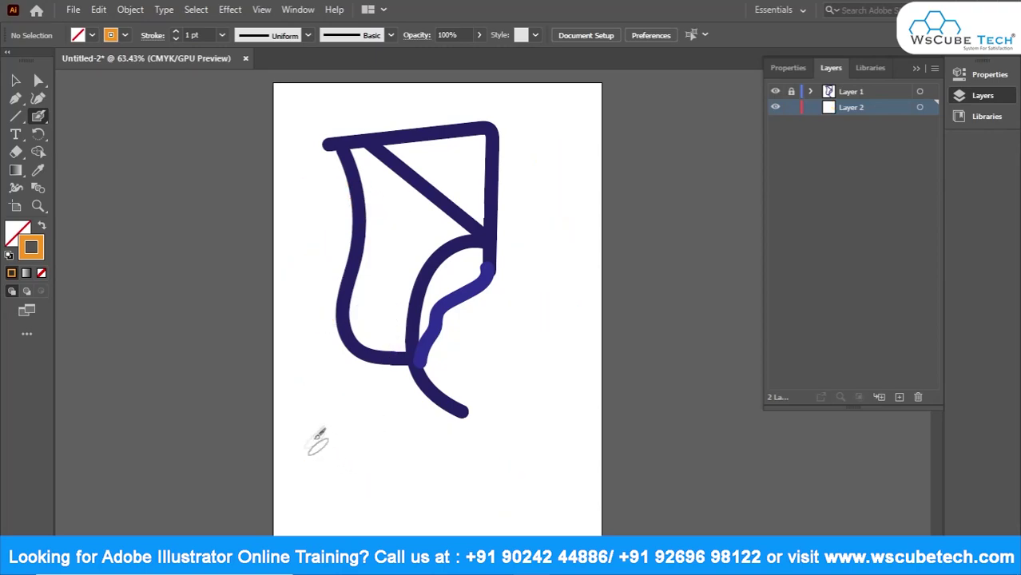
Paint an Om symbol with its dot below the blue drawing, plus vertical wavy strokes to its right and over its left edge.
{"action": "mouse_move", "coordinate": [303, 434]}
{"action": "left_mouse_down"}
{"action": "mouse_move", "coordinate": [333, 402]}
{"action": "mouse_move", "coordinate": [368, 447]}
{"action": "mouse_move", "coordinate": [422, 478]}
{"action": "mouse_move", "coordinate": [329, 505]}
{"action": "left_mouse_up"}
{"action": "mouse_move", "coordinate": [422, 470]}
{"action": "left_mouse_down"}
{"action": "mouse_move", "coordinate": [480, 467]}
{"action": "mouse_move", "coordinate": [452, 524]}
{"action": "left_mouse_up"}
{"action": "mouse_move", "coordinate": [429, 414]}
{"action": "left_mouse_down"}
{"action": "mouse_move", "coordinate": [484, 433]}
{"action": "mouse_move", "coordinate": [496, 402]}
{"action": "left_mouse_up"}
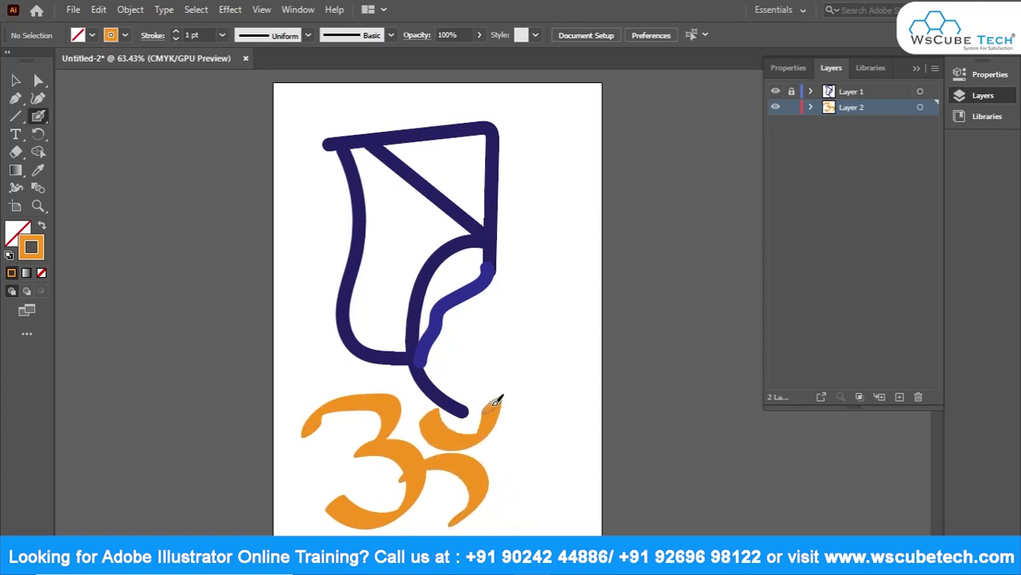
{"action": "left_click", "coordinate": [476, 375]}
{"action": "mouse_move", "coordinate": [539, 214]}
{"action": "left_mouse_down"}
{"action": "mouse_move", "coordinate": [584, 251]}
{"action": "mouse_move", "coordinate": [550, 400]}
{"action": "left_mouse_up"}
{"action": "mouse_move", "coordinate": [336, 186]}
{"action": "left_mouse_down"}
{"action": "mouse_move", "coordinate": [356, 295]}
{"action": "mouse_move", "coordinate": [310, 377]}
{"action": "left_mouse_up"}
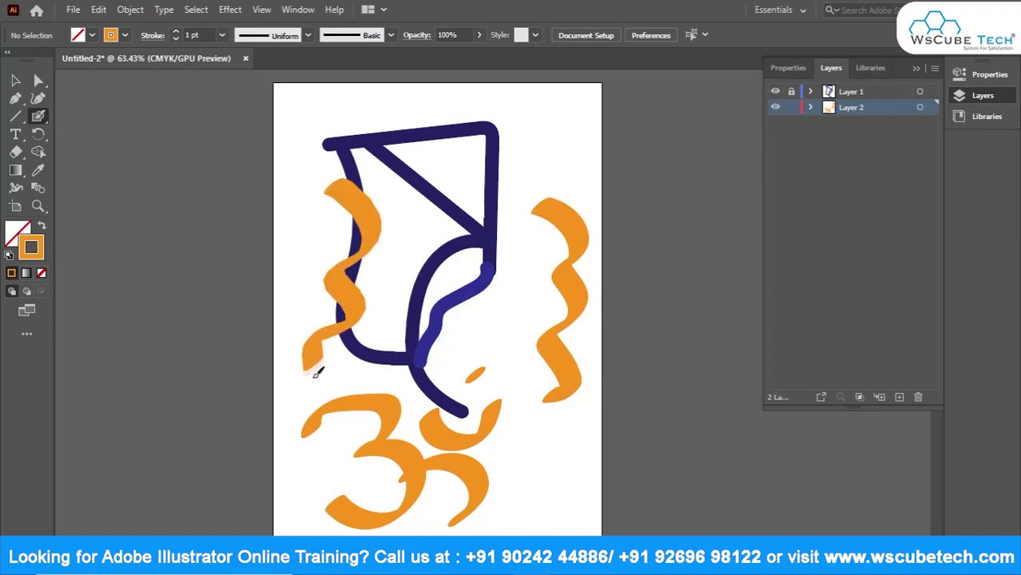
Set the Blob Brush roundness to 35%.
{"action": "double_click", "coordinate": [38, 117]}
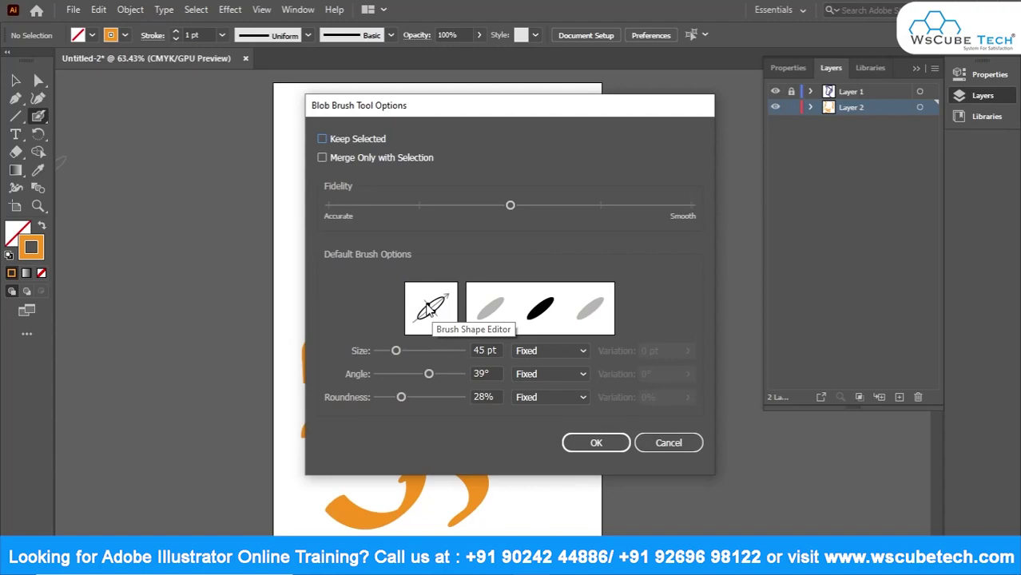
{"action": "left_click_drag", "start_coordinate": [429, 309], "coordinate": [432, 322]}
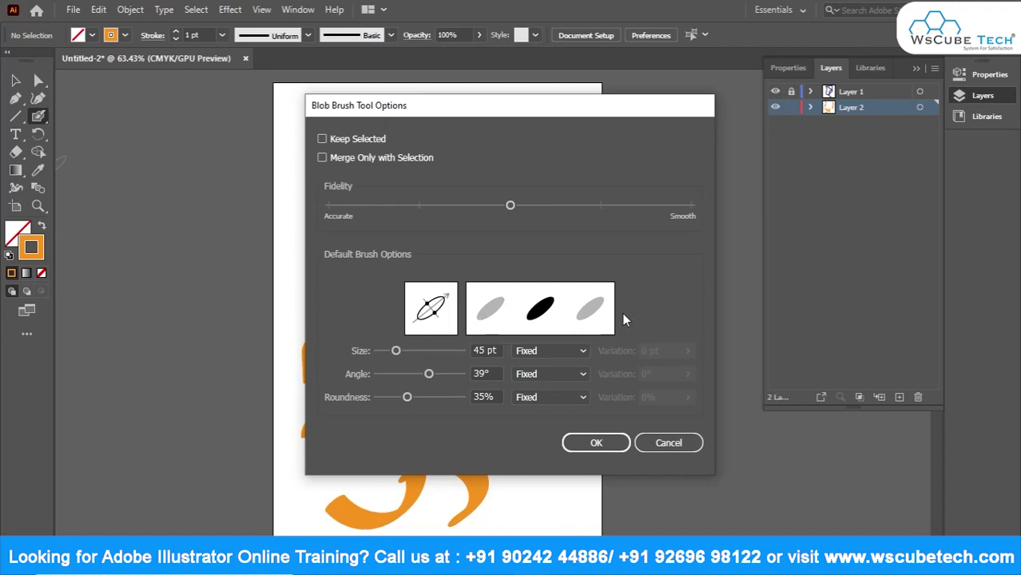
{"action": "left_click", "coordinate": [596, 442]}
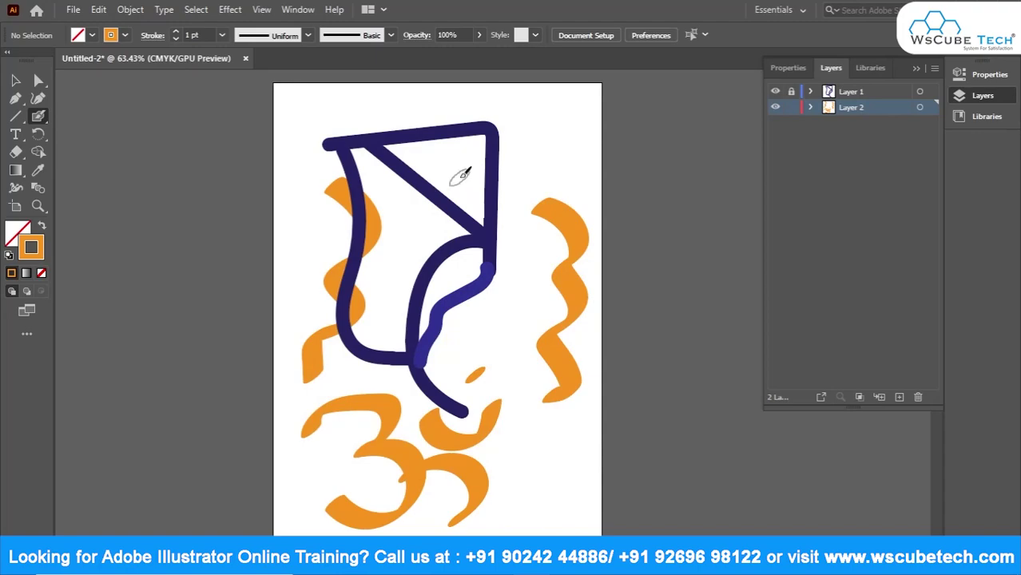
Paint wavy strokes down through the blue drawing and beside it, and one across the top past the page's right edge.
{"action": "mouse_move", "coordinate": [464, 158]}
{"action": "left_mouse_down"}
{"action": "mouse_move", "coordinate": [409, 225]}
{"action": "mouse_move", "coordinate": [425, 364]}
{"action": "left_mouse_up"}
{"action": "mouse_move", "coordinate": [508, 128]}
{"action": "left_mouse_down"}
{"action": "mouse_move", "coordinate": [548, 136]}
{"action": "mouse_move", "coordinate": [533, 219]}
{"action": "mouse_move", "coordinate": [526, 307]}
{"action": "left_mouse_up"}
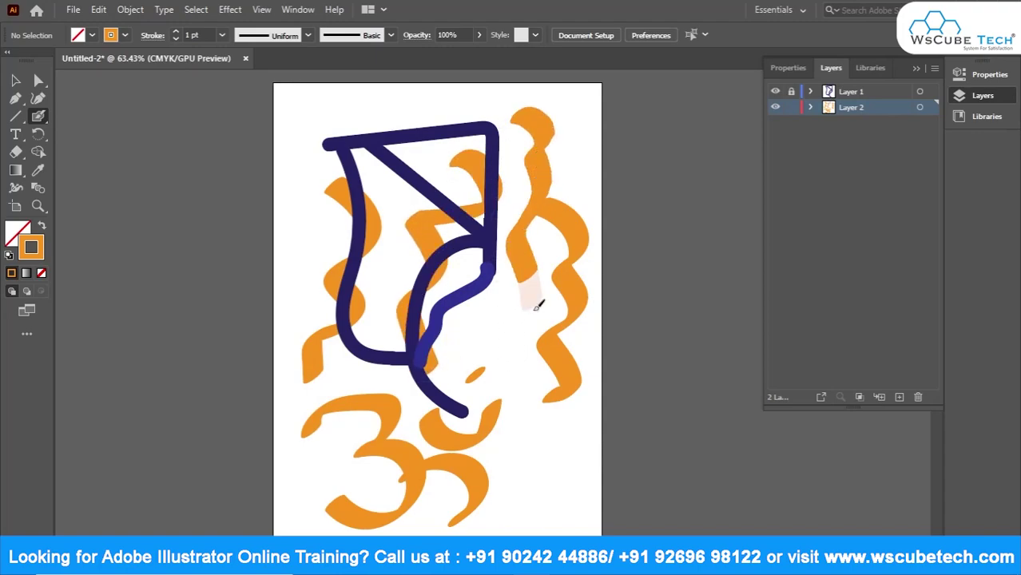
{"action": "mouse_move", "coordinate": [280, 100]}
{"action": "left_mouse_down"}
{"action": "mouse_move", "coordinate": [368, 109]}
{"action": "mouse_move", "coordinate": [512, 151]}
{"action": "mouse_move", "coordinate": [627, 232]}
{"action": "left_mouse_up"}
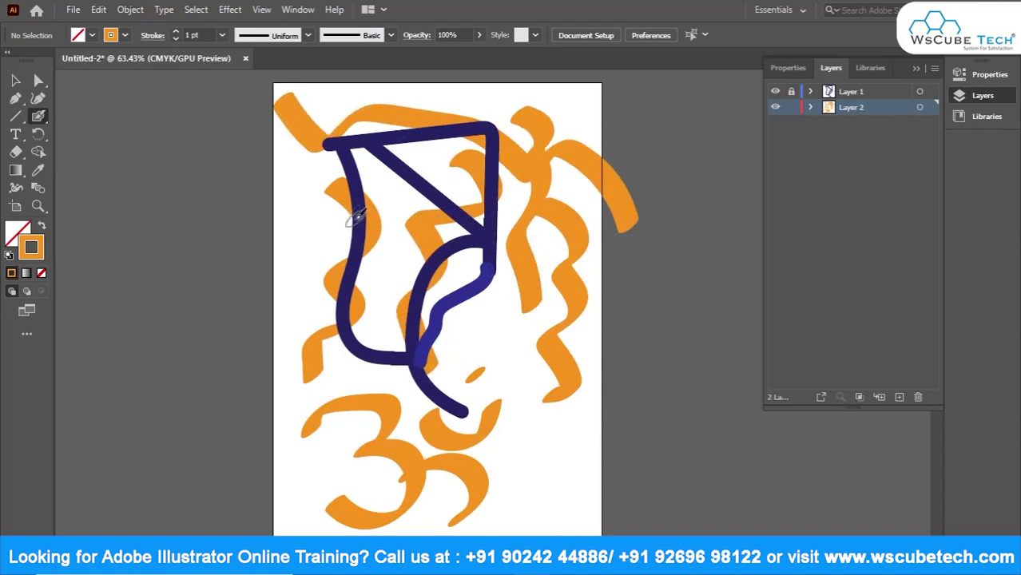
Set the Blob Brush size to Random with a variation of 23 pt.
{"action": "double_click", "coordinate": [38, 117]}
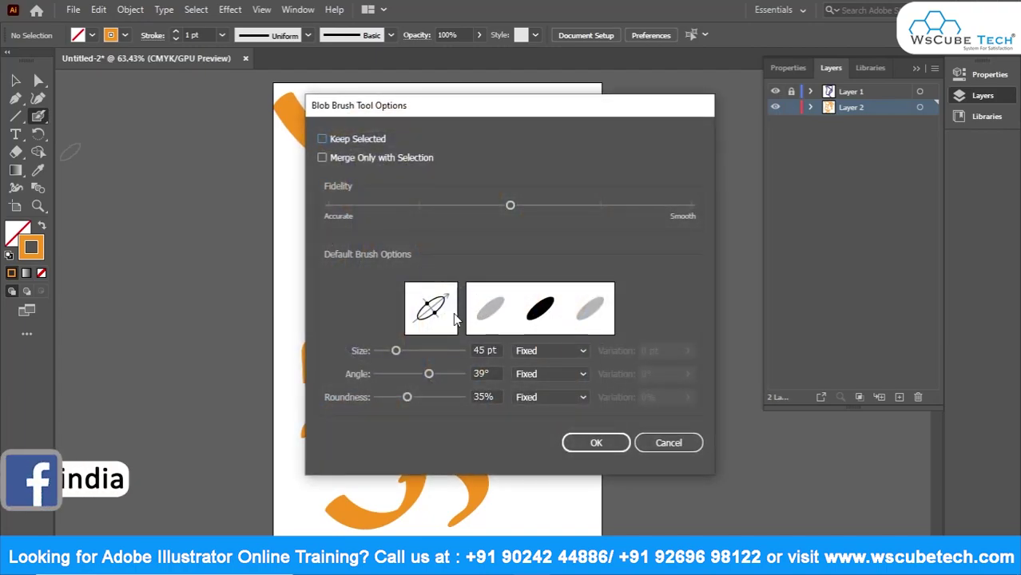
{"action": "left_click", "coordinate": [583, 353]}
{"action": "left_click", "coordinate": [559, 383]}
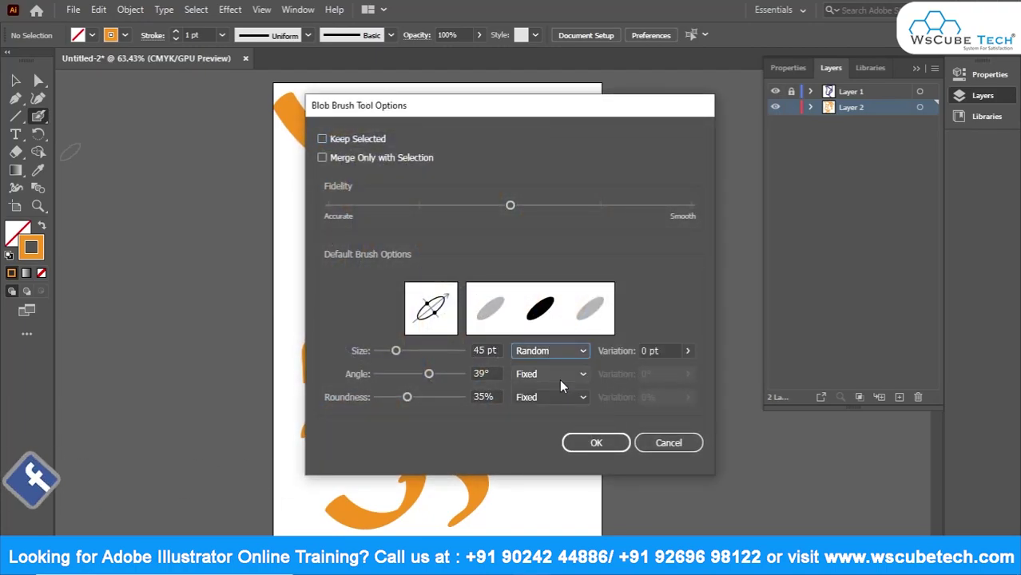
{"action": "left_click", "coordinate": [686, 353]}
{"action": "left_click_drag", "start_coordinate": [629, 370], "coordinate": [658, 371]}
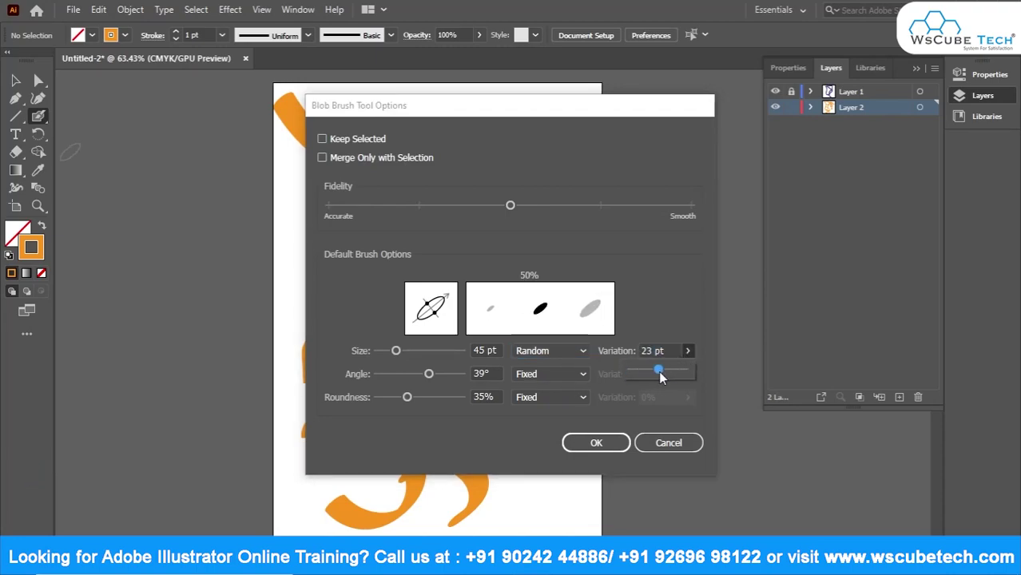
Set the Blob Brush angle to Random with a variation of 123°.
{"action": "left_click", "coordinate": [583, 377]}
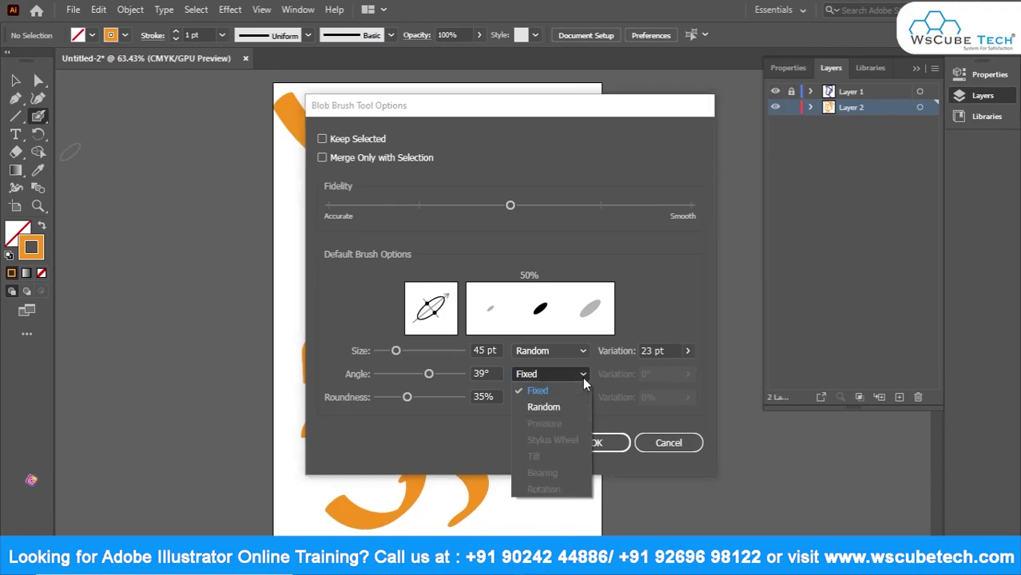
{"action": "left_click", "coordinate": [533, 401]}
{"action": "left_click", "coordinate": [667, 374]}
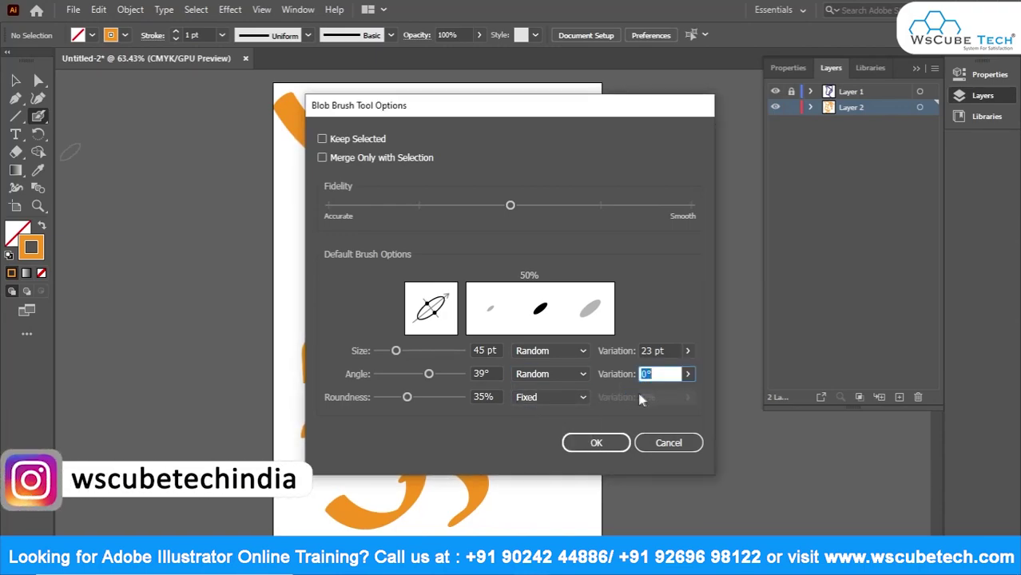
{"action": "left_click", "coordinate": [687, 374]}
{"action": "left_click_drag", "start_coordinate": [630, 394], "coordinate": [668, 394]}
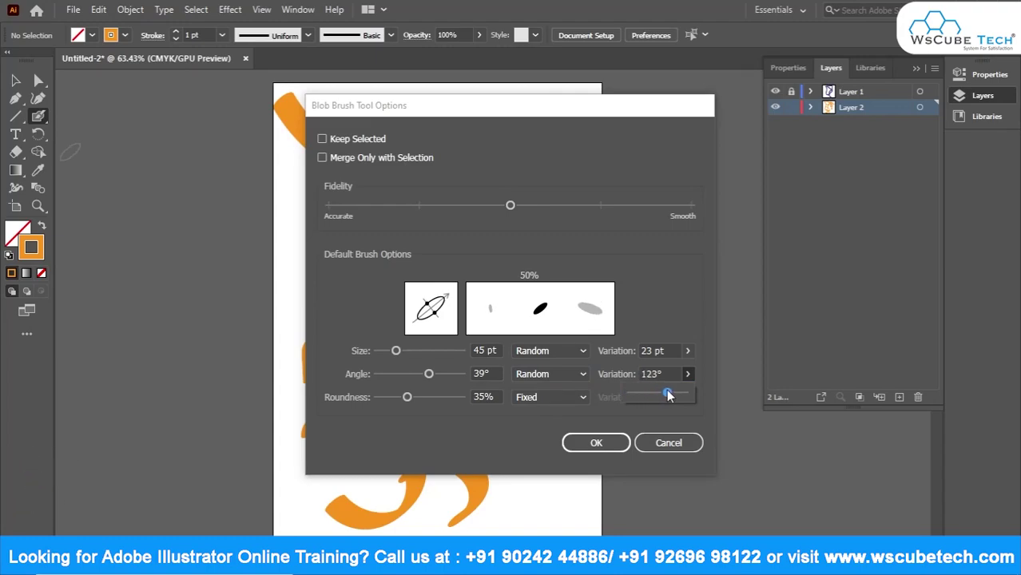
Set the Blob Brush roundness to Random with a variation of 32% and apply the options.
{"action": "left_click", "coordinate": [580, 396]}
{"action": "left_click", "coordinate": [543, 431]}
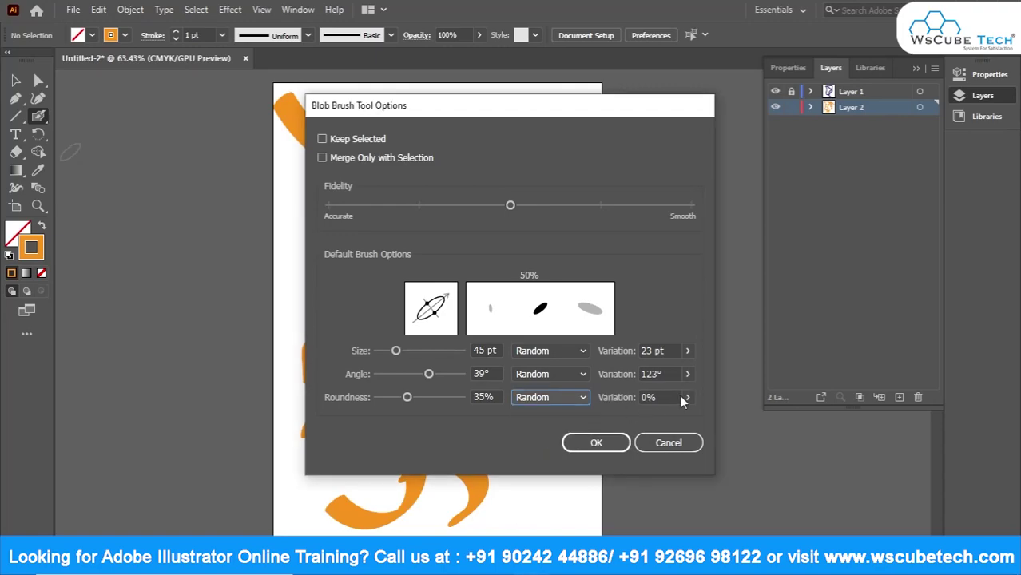
{"action": "left_click", "coordinate": [686, 398]}
{"action": "left_click_drag", "start_coordinate": [633, 416], "coordinate": [680, 417]}
{"action": "left_click", "coordinate": [609, 435]}
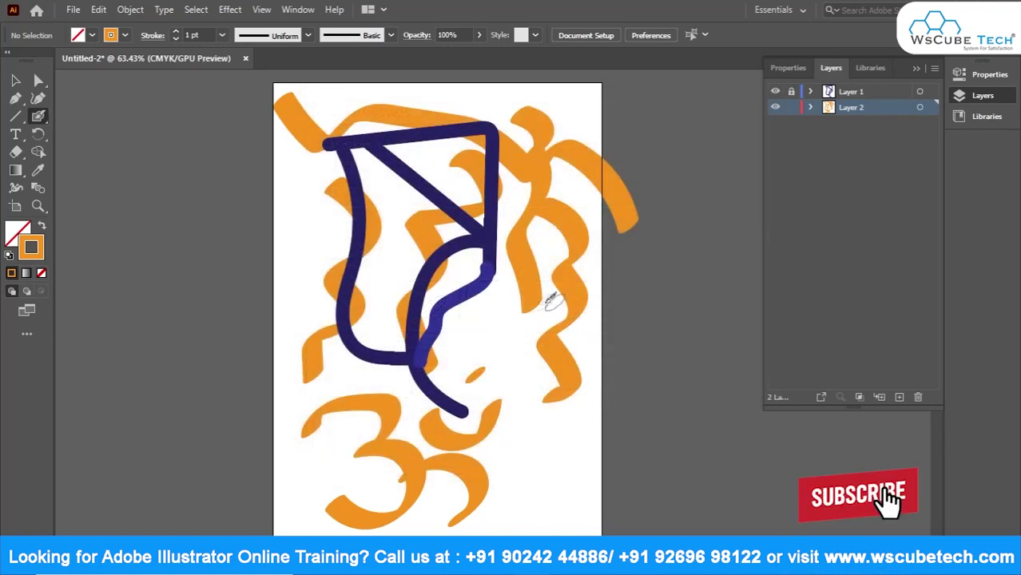
Paint a long wavy vertical stroke right of the page, three on its left side, and one wavy stroke across the drawing.
{"action": "mouse_move", "coordinate": [669, 150]}
{"action": "left_mouse_down"}
{"action": "mouse_move", "coordinate": [693, 330]}
{"action": "mouse_move", "coordinate": [680, 488]}
{"action": "left_mouse_up"}
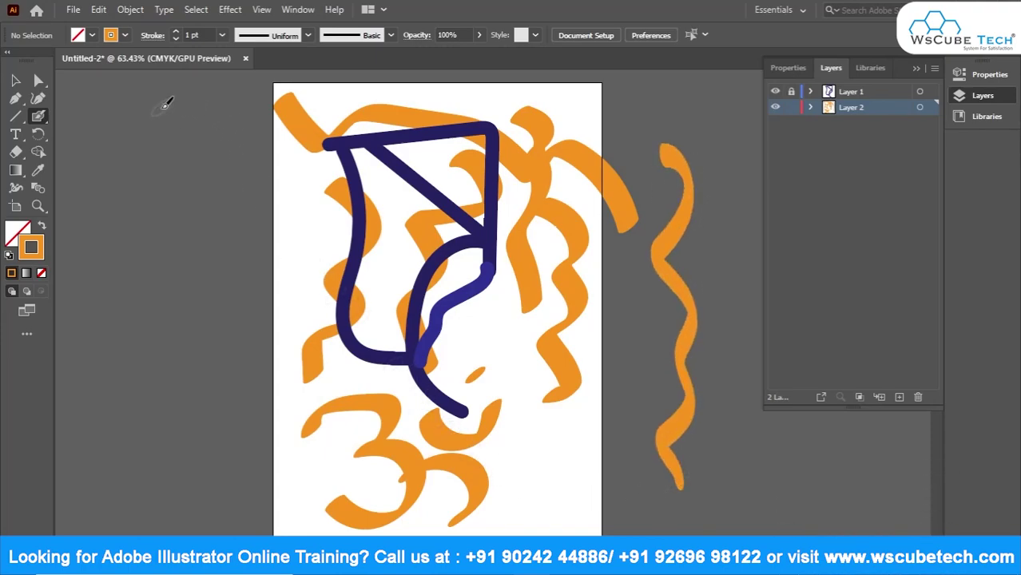
{"action": "mouse_move", "coordinate": [164, 99]}
{"action": "left_mouse_down"}
{"action": "mouse_move", "coordinate": [200, 159]}
{"action": "mouse_move", "coordinate": [239, 269]}
{"action": "mouse_move", "coordinate": [192, 442]}
{"action": "mouse_move", "coordinate": [198, 502]}
{"action": "left_mouse_up"}
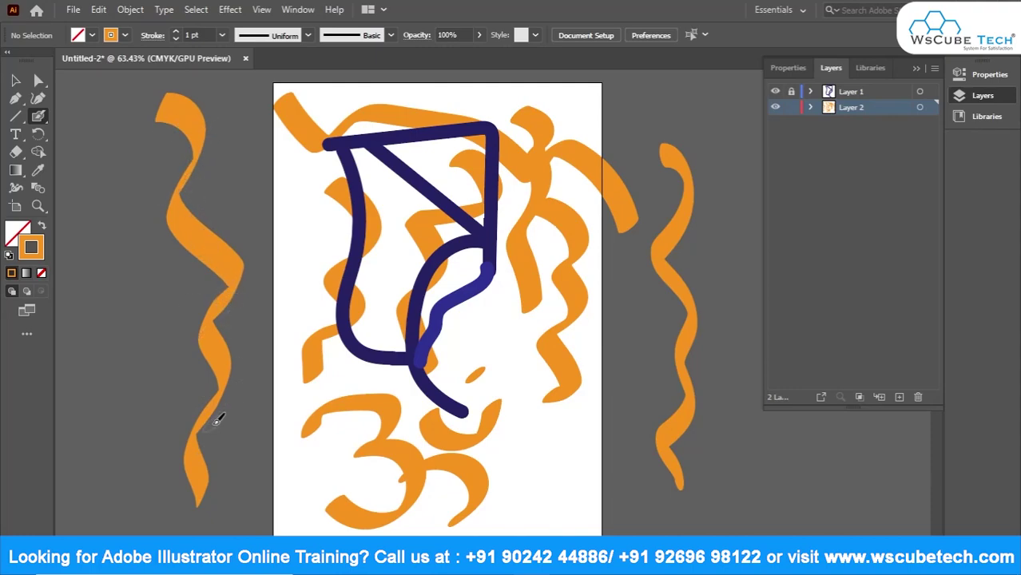
{"action": "mouse_move", "coordinate": [116, 154]}
{"action": "left_mouse_down"}
{"action": "mouse_move", "coordinate": [143, 289]}
{"action": "mouse_move", "coordinate": [200, 448]}
{"action": "left_mouse_up"}
{"action": "mouse_move", "coordinate": [254, 156]}
{"action": "left_mouse_down"}
{"action": "mouse_move", "coordinate": [284, 234]}
{"action": "mouse_move", "coordinate": [267, 442]}
{"action": "left_mouse_up"}
{"action": "mouse_move", "coordinate": [209, 155]}
{"action": "left_mouse_down"}
{"action": "mouse_move", "coordinate": [342, 168]}
{"action": "mouse_move", "coordinate": [639, 226]}
{"action": "left_mouse_up"}
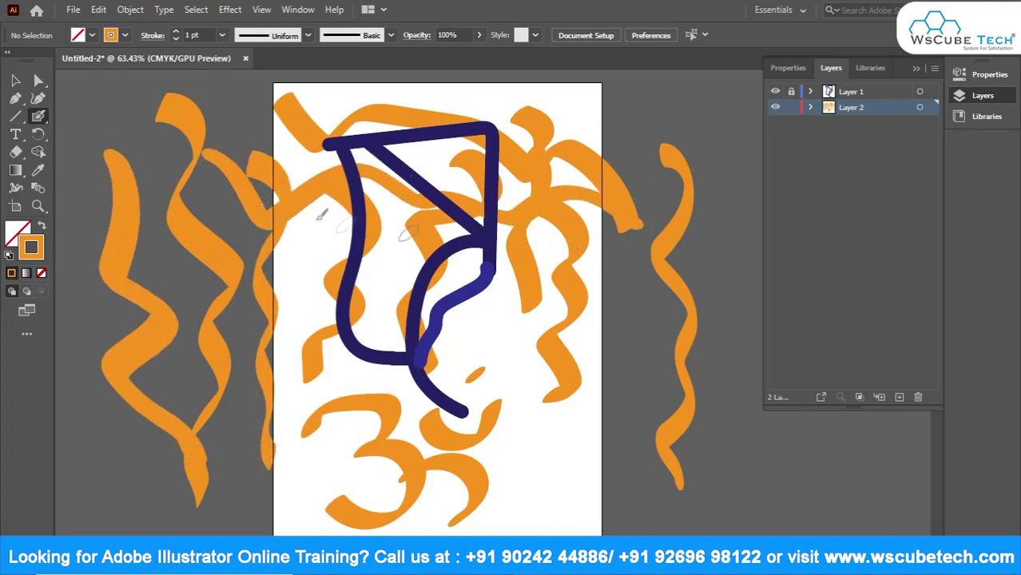
Set the Blob Brush size, angle and roundness back to Fixed and apply the options.
{"action": "double_click", "coordinate": [37, 115]}
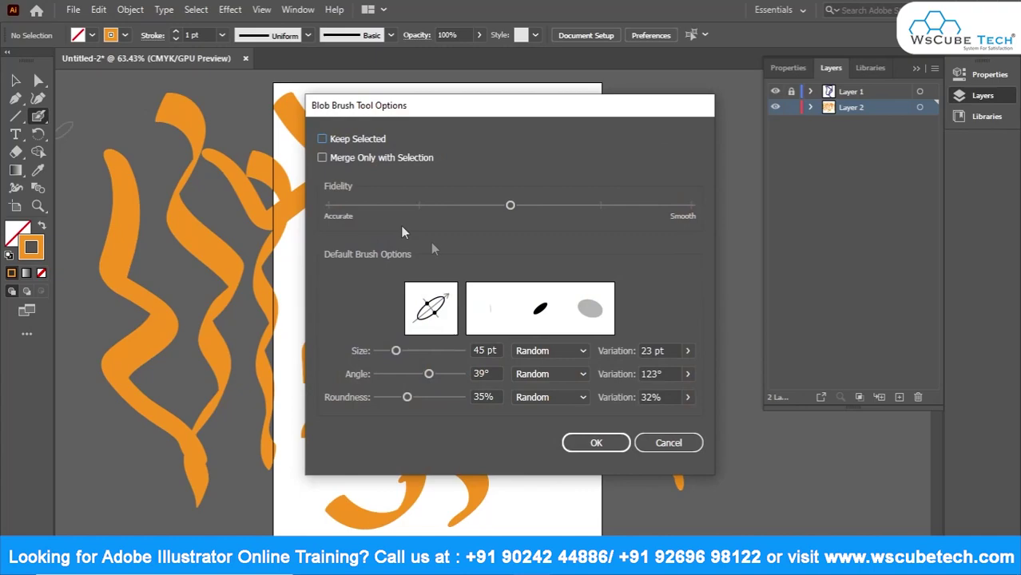
{"action": "left_click", "coordinate": [561, 351]}
{"action": "left_click", "coordinate": [550, 363]}
{"action": "left_click", "coordinate": [550, 373]}
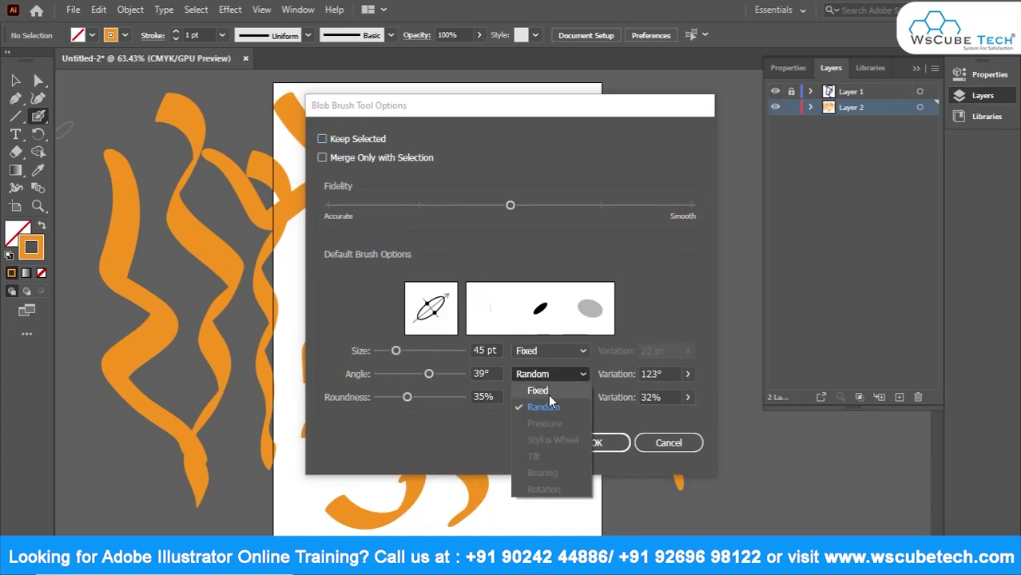
{"action": "left_click", "coordinate": [548, 392]}
{"action": "left_click", "coordinate": [548, 397]}
{"action": "left_click", "coordinate": [546, 414]}
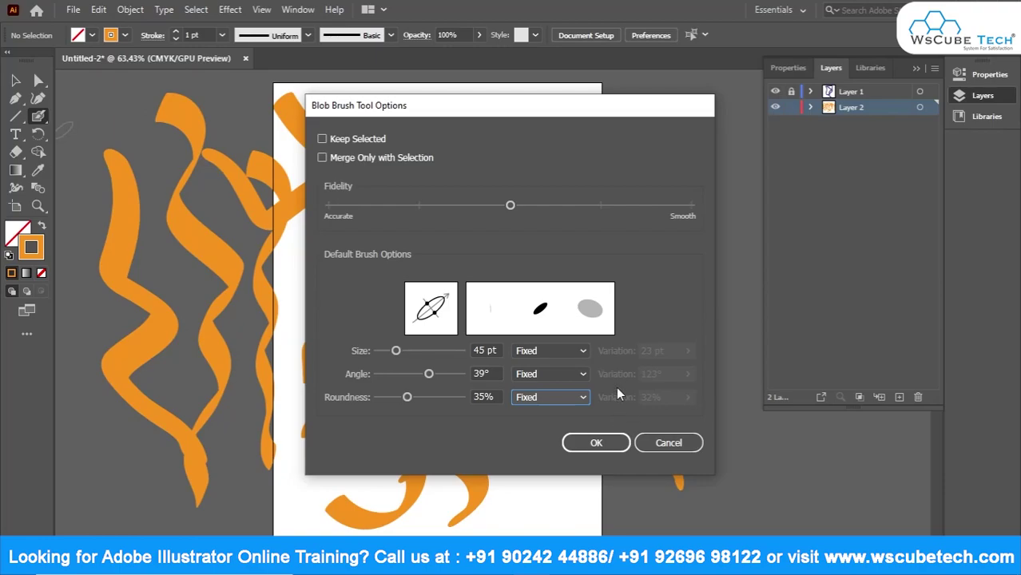
{"action": "left_click", "coordinate": [596, 442]}
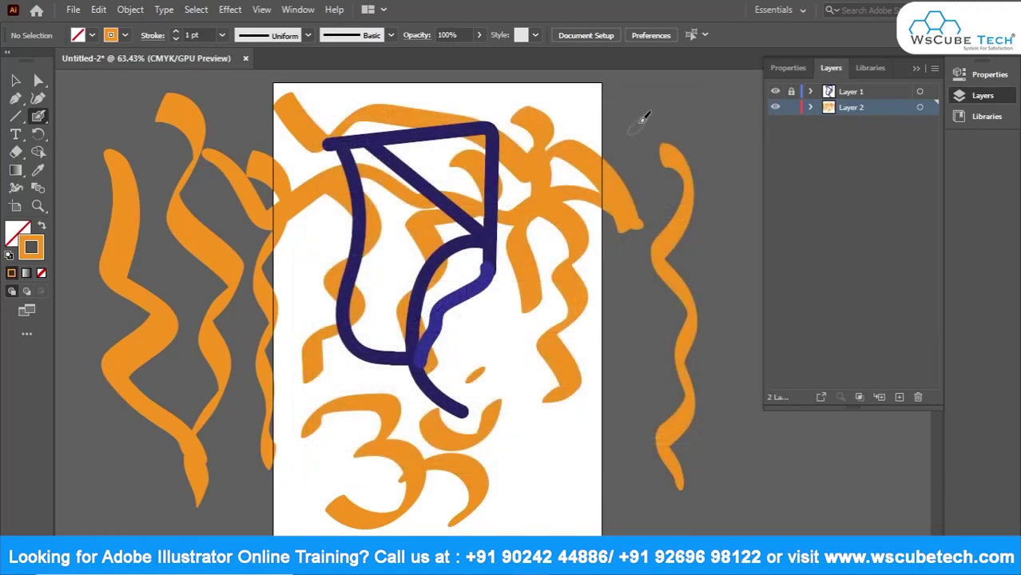
Paint one more long wavy vertical stroke beside the one right of the page, and delete all the orange strokes on Layer 2.
{"action": "left_click_drag", "start_coordinate": [714, 121], "coordinate": [743, 497]}
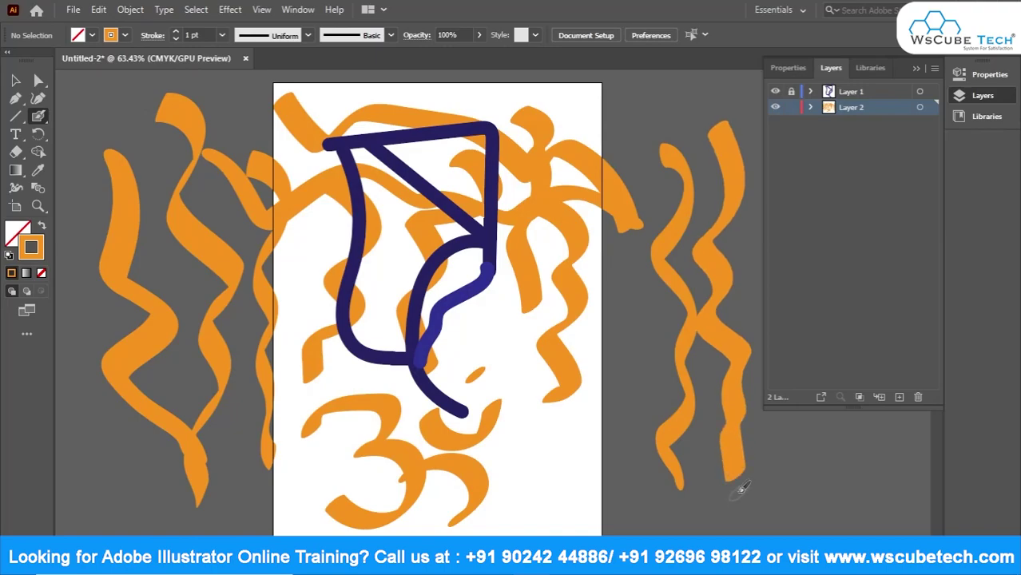
{"action": "left_click", "coordinate": [16, 80]}
{"action": "key", "text": "ctrl+a"}
{"action": "key", "text": "Delete"}
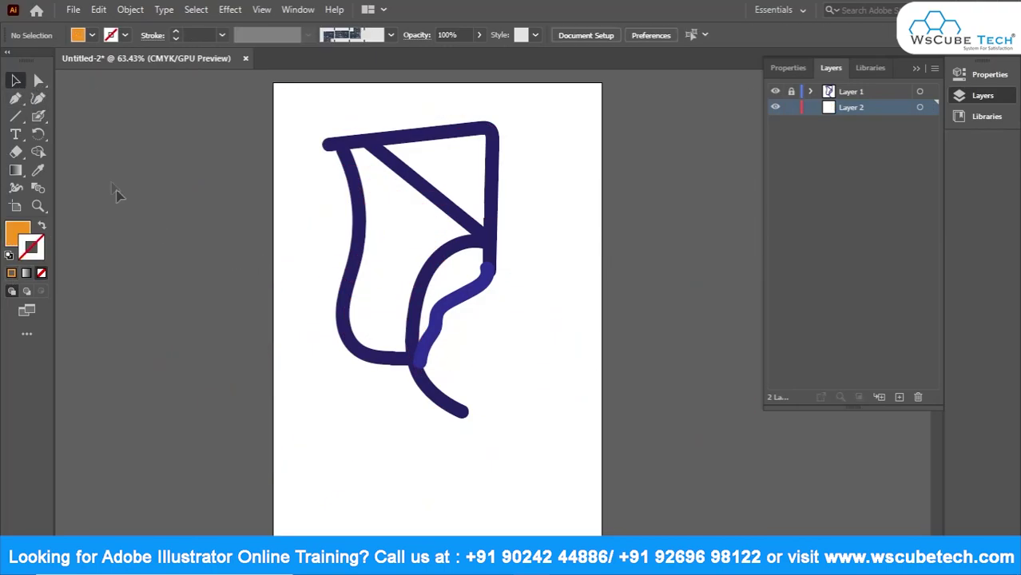
Draw three wavy vertical lines with the Pencil tool to the right of the blue drawing, inside the page.
{"action": "left_click", "coordinate": [38, 117]}
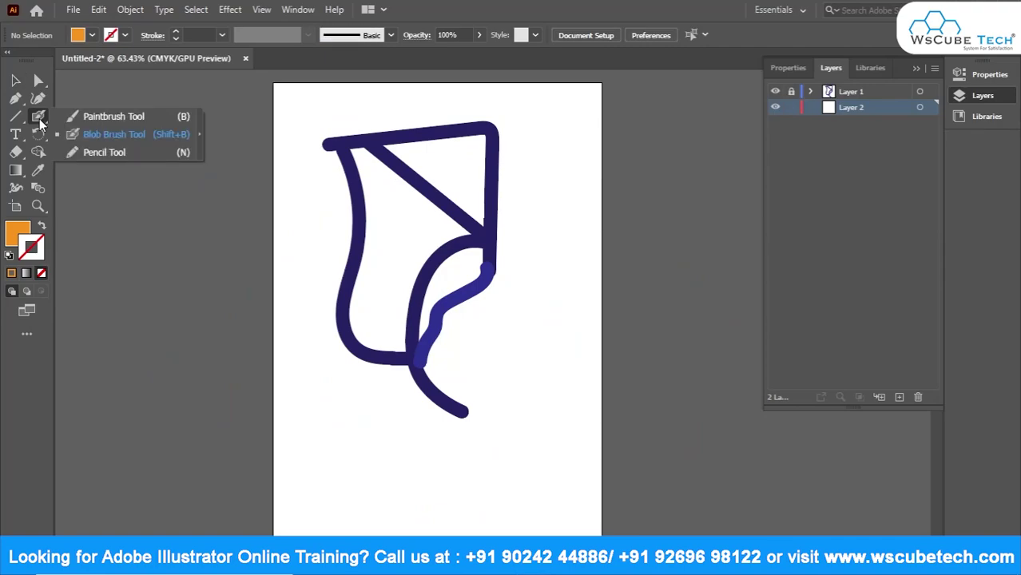
{"action": "left_click", "coordinate": [108, 151]}
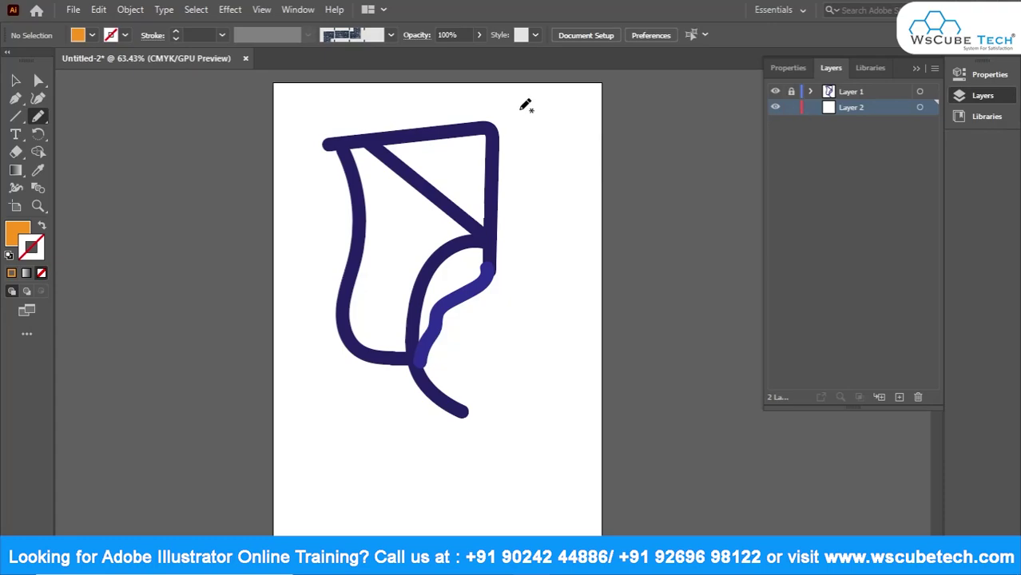
{"action": "mouse_move", "coordinate": [519, 107]}
{"action": "left_mouse_down"}
{"action": "mouse_move", "coordinate": [551, 163]}
{"action": "mouse_move", "coordinate": [550, 281]}
{"action": "left_mouse_up"}
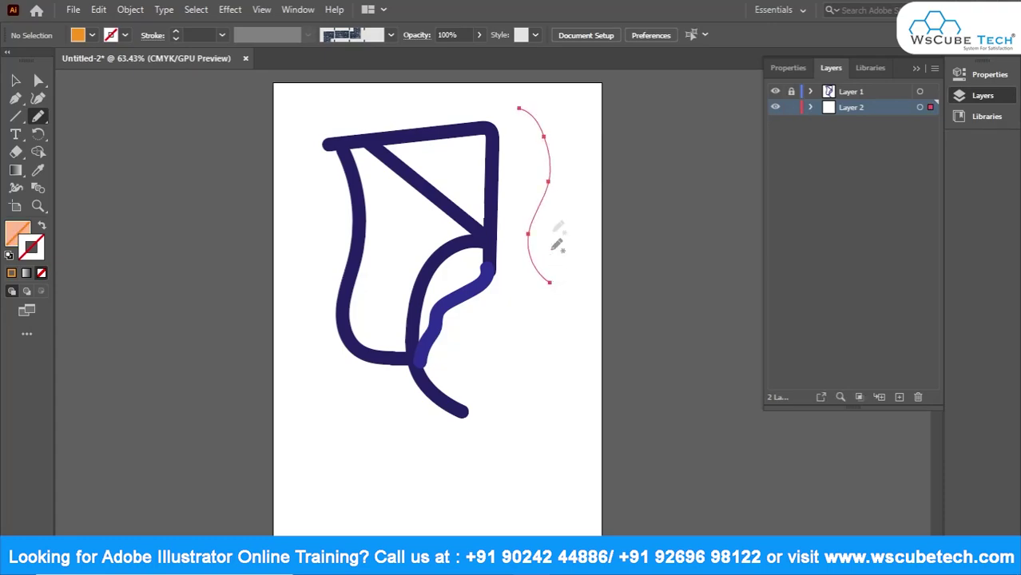
{"action": "mouse_move", "coordinate": [550, 110]}
{"action": "left_mouse_down"}
{"action": "mouse_move", "coordinate": [577, 200]}
{"action": "mouse_move", "coordinate": [558, 269]}
{"action": "mouse_move", "coordinate": [510, 199]}
{"action": "mouse_move", "coordinate": [513, 301]}
{"action": "left_mouse_up"}
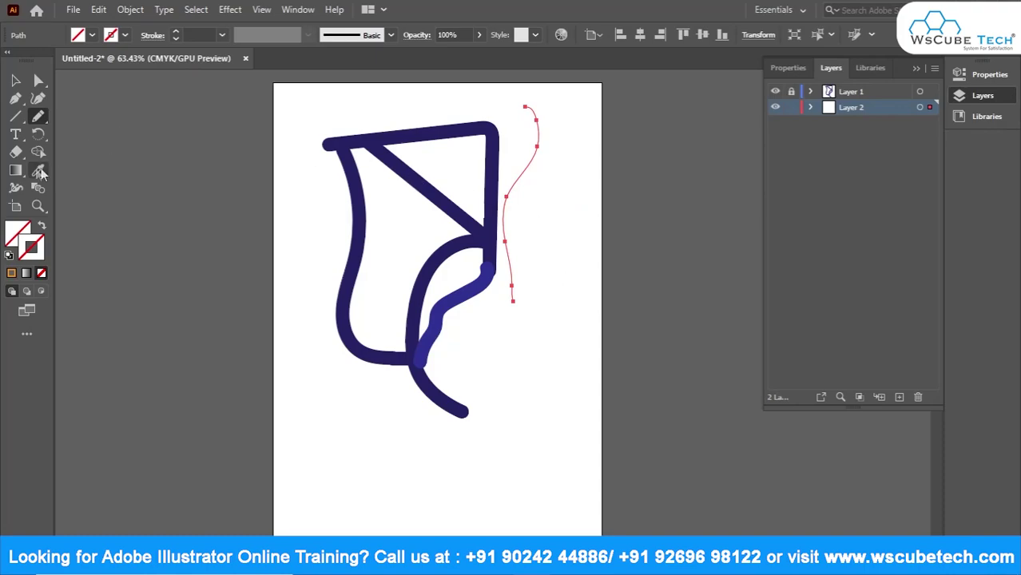
Give the last pencil line, nearest the blue drawing, a CMYK Blue stroke with a weight of 6 pt.
{"action": "left_click", "coordinate": [125, 37]}
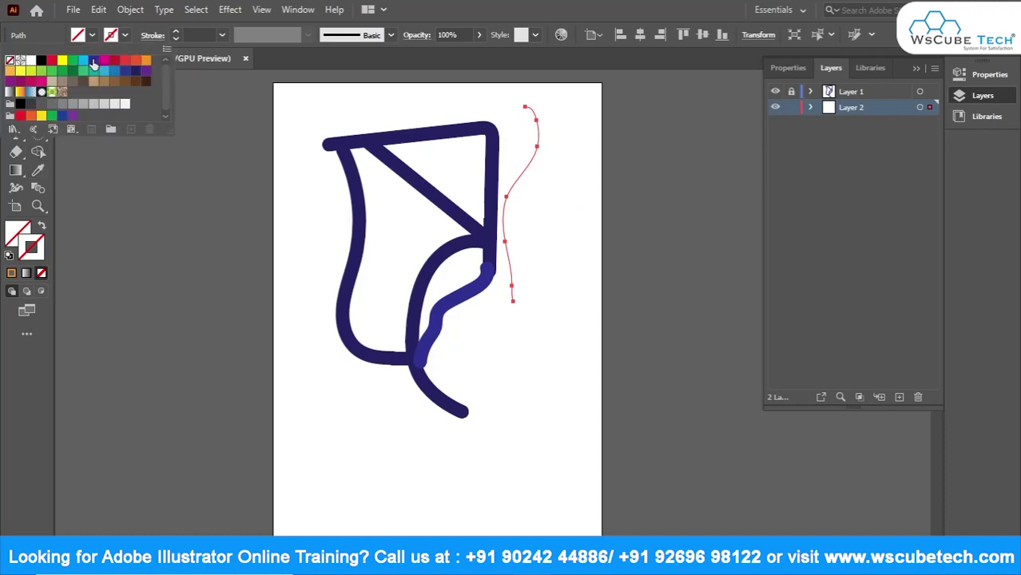
{"action": "left_click", "coordinate": [94, 59]}
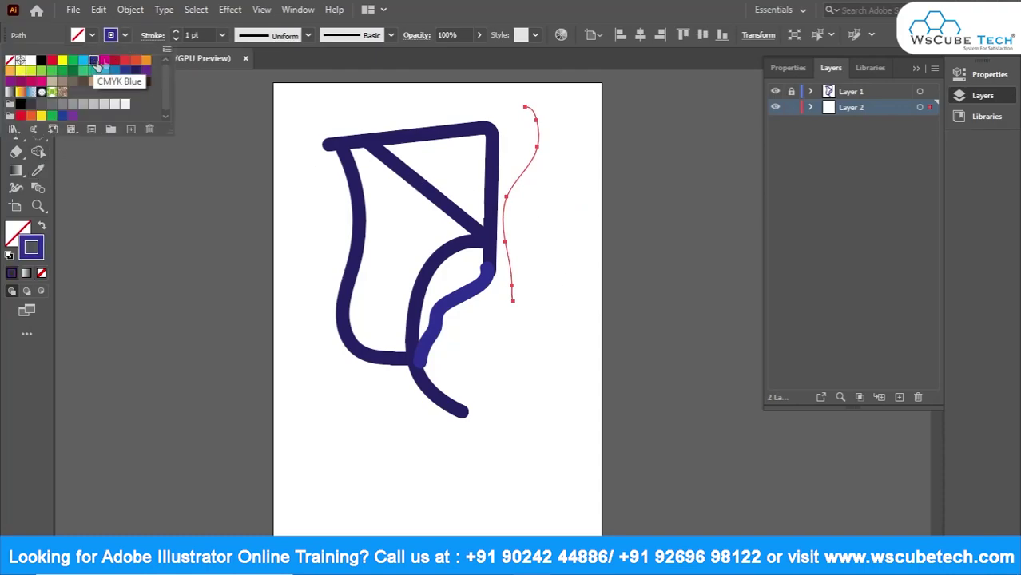
{"action": "left_click", "coordinate": [177, 33]}
{"action": "left_click", "coordinate": [177, 33]}
{"action": "left_click", "coordinate": [176, 32]}
{"action": "left_click", "coordinate": [177, 33]}
{"action": "left_click", "coordinate": [176, 32]}
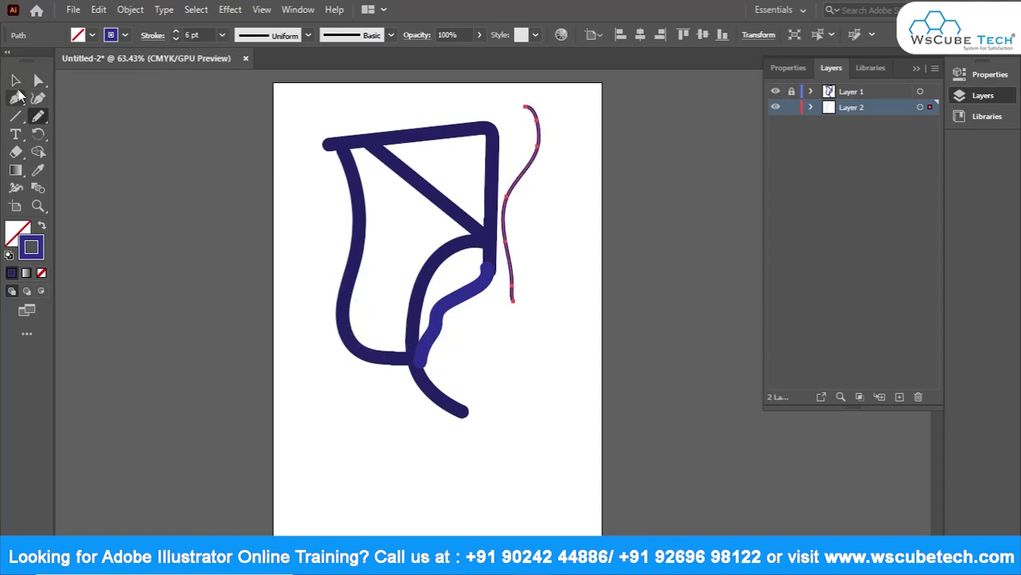
Select the two pencil lines without a stroke and give them a dark brown stroke colour.
{"action": "left_click", "coordinate": [15, 81]}
{"action": "left_click_drag", "start_coordinate": [641, 91], "coordinate": [548, 368]}
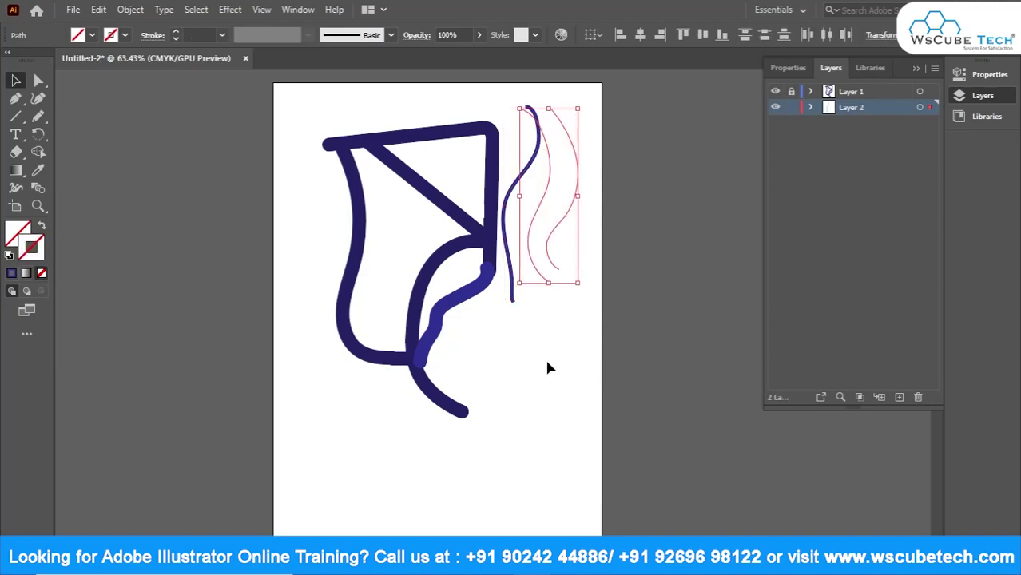
{"action": "left_click", "coordinate": [124, 35]}
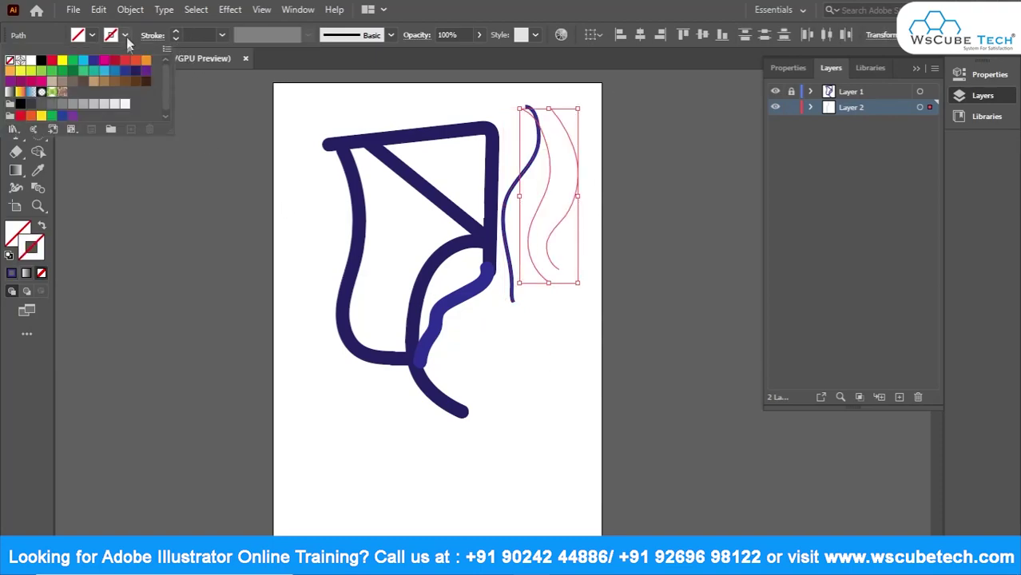
{"action": "left_click", "coordinate": [145, 81]}
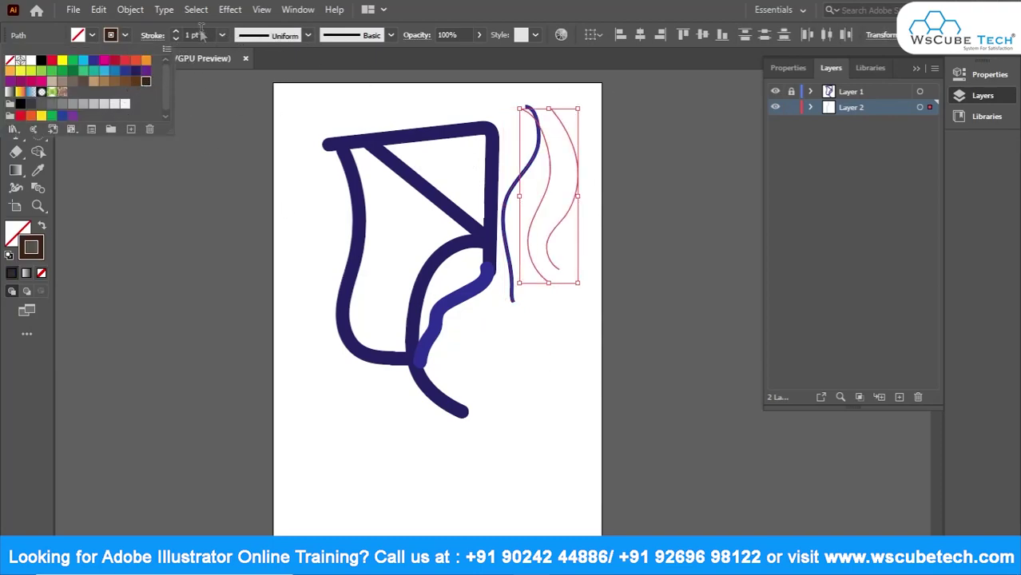
Set the stroke weight of the two brown lines to 8 pt and move them slightly down and to the right.
{"action": "left_click", "coordinate": [177, 34]}
{"action": "left_click", "coordinate": [177, 33]}
{"action": "left_click", "coordinate": [177, 34]}
{"action": "left_click", "coordinate": [176, 33]}
{"action": "left_click", "coordinate": [177, 33]}
{"action": "left_click", "coordinate": [177, 33]}
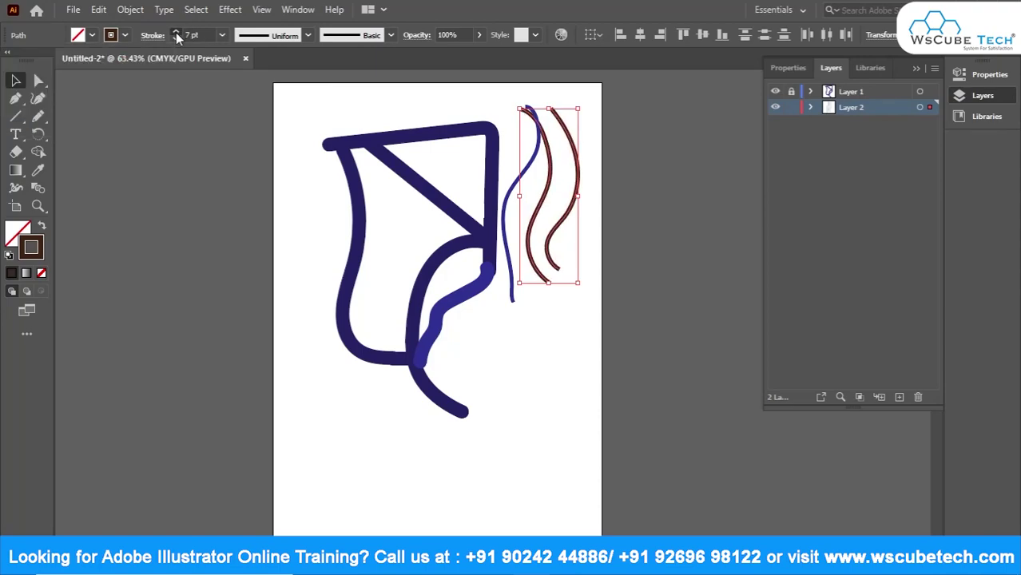
{"action": "left_click", "coordinate": [177, 34]}
{"action": "left_click", "coordinate": [153, 36]}
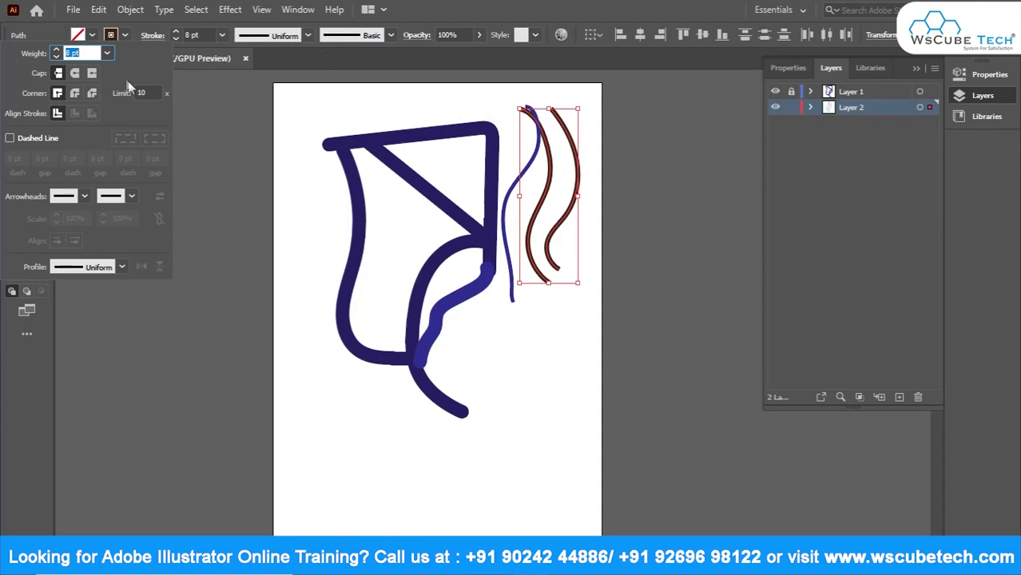
{"action": "left_click", "coordinate": [141, 35]}
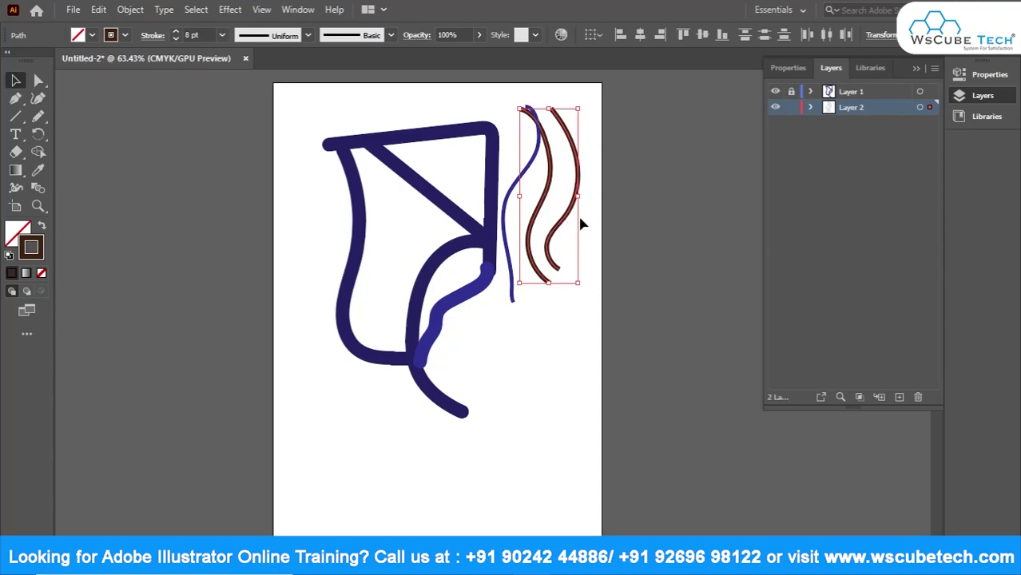
{"action": "mouse_move", "coordinate": [567, 195]}
{"action": "left_mouse_down"}
{"action": "mouse_move", "coordinate": [597, 248]}
{"action": "mouse_move", "coordinate": [580, 241]}
{"action": "left_mouse_up"}
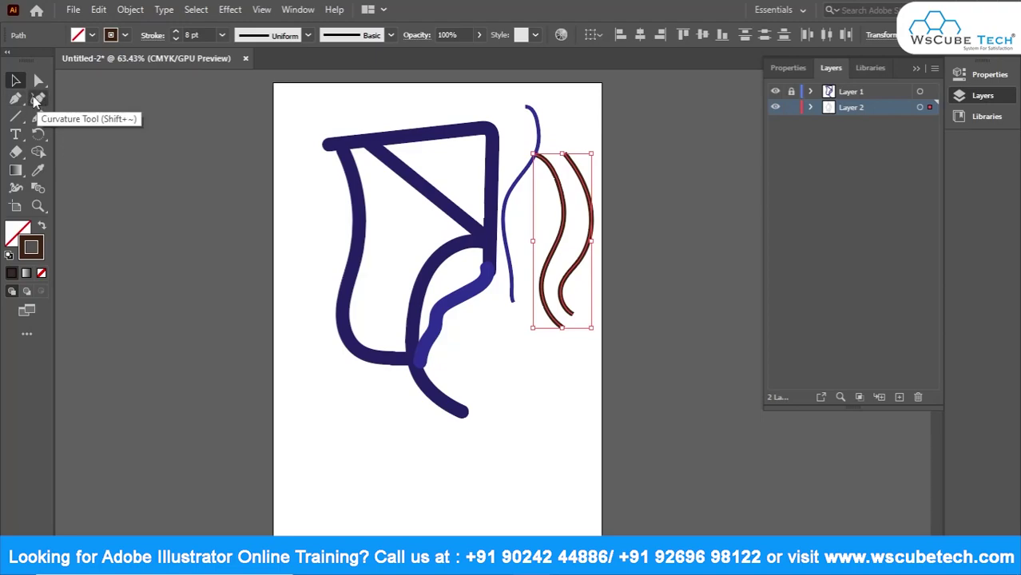
Review the Pen, Curvature, shape, Pencil and selection tools, finishing with the Selection tool active.
{"action": "left_click", "coordinate": [18, 102]}
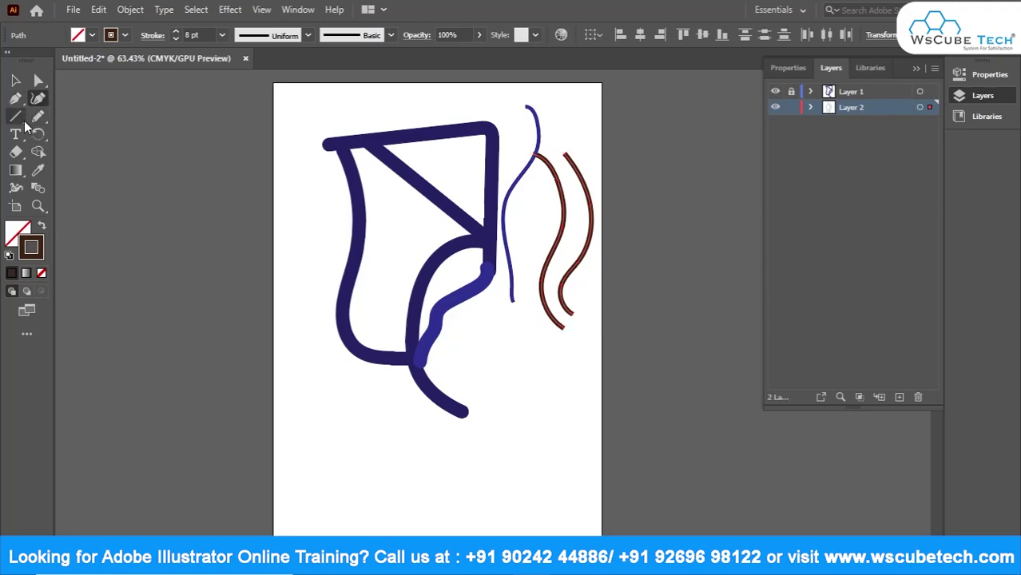
{"action": "left_click", "coordinate": [16, 116]}
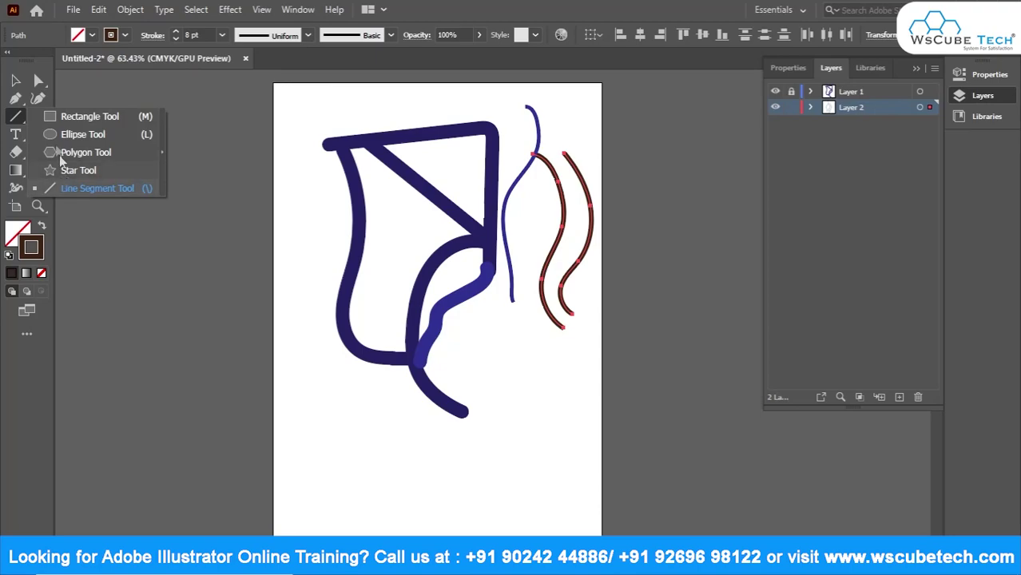
{"action": "left_click", "coordinate": [50, 118]}
{"action": "left_click", "coordinate": [38, 122]}
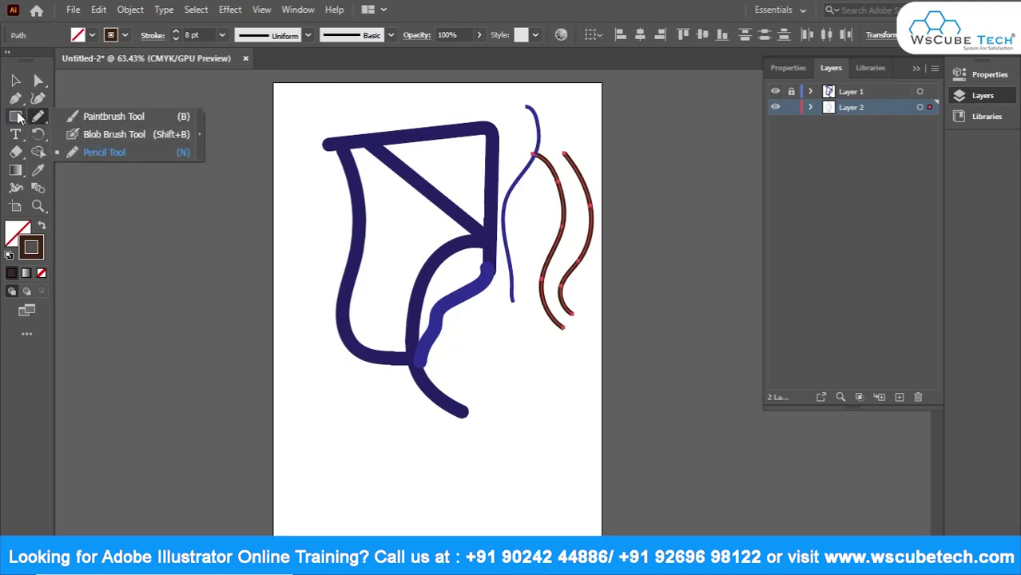
{"action": "left_click", "coordinate": [16, 100]}
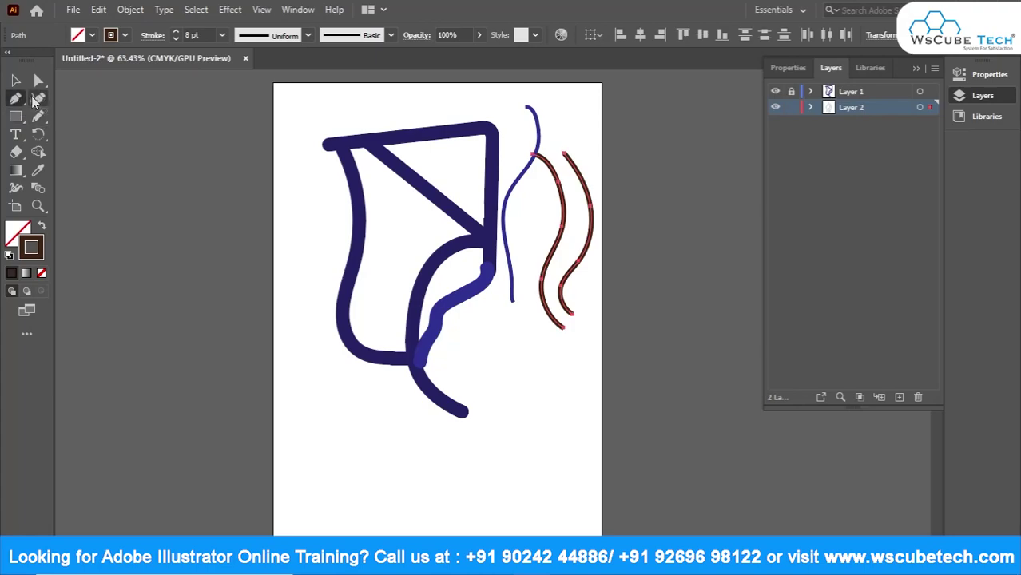
{"action": "left_click", "coordinate": [37, 99]}
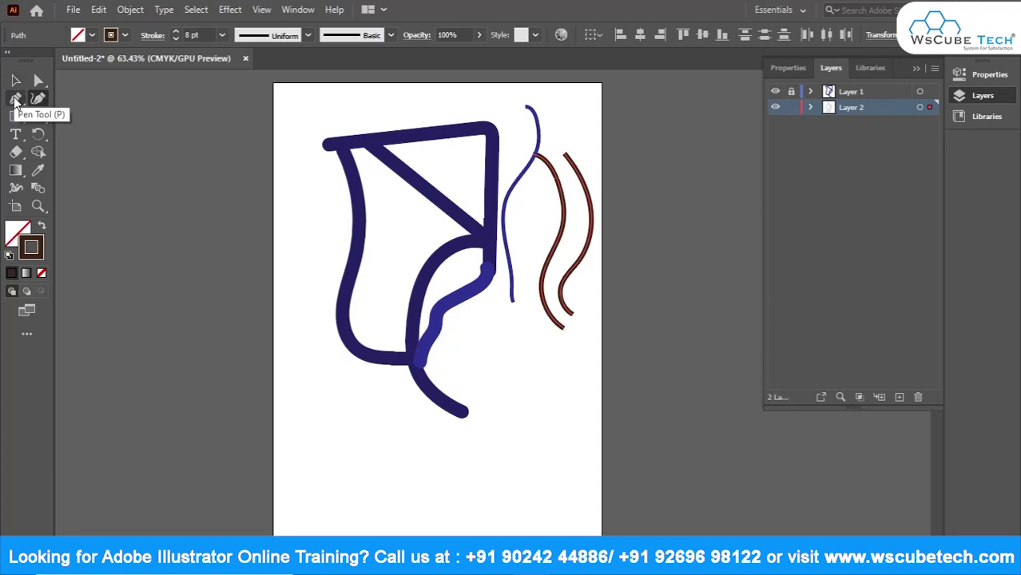
{"action": "left_click", "coordinate": [15, 99]}
{"action": "left_click", "coordinate": [36, 80]}
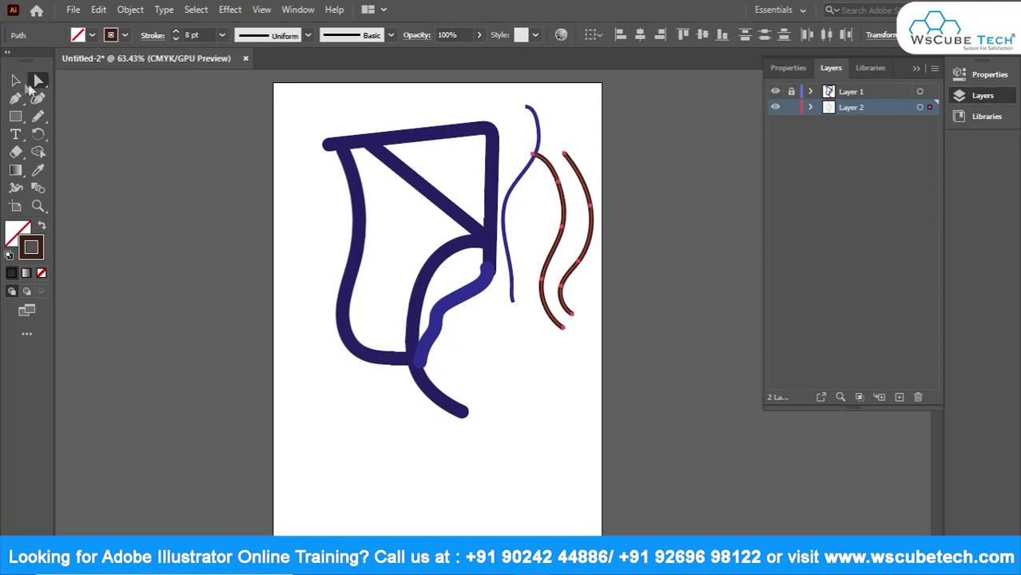
{"action": "left_click", "coordinate": [15, 80]}
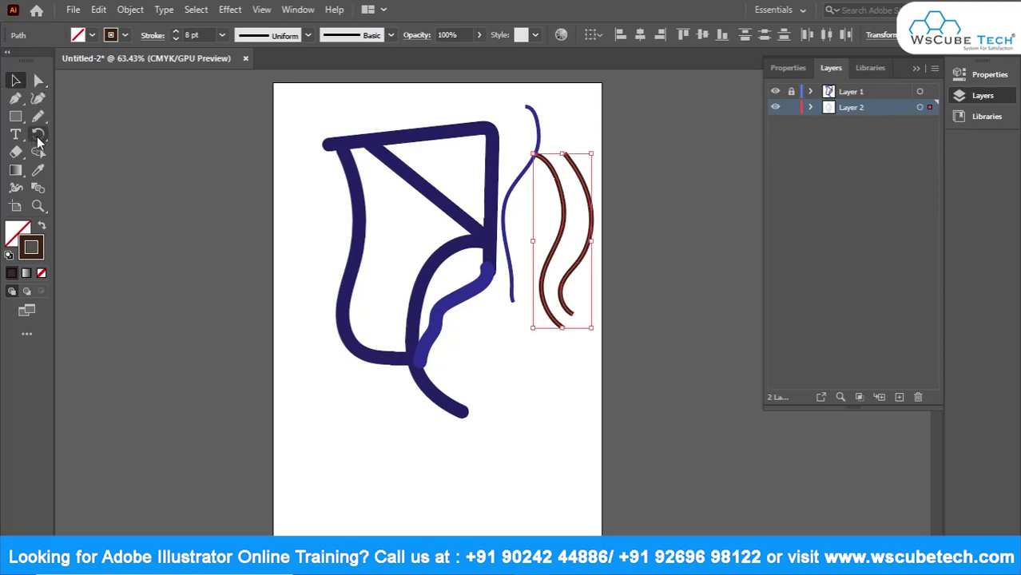